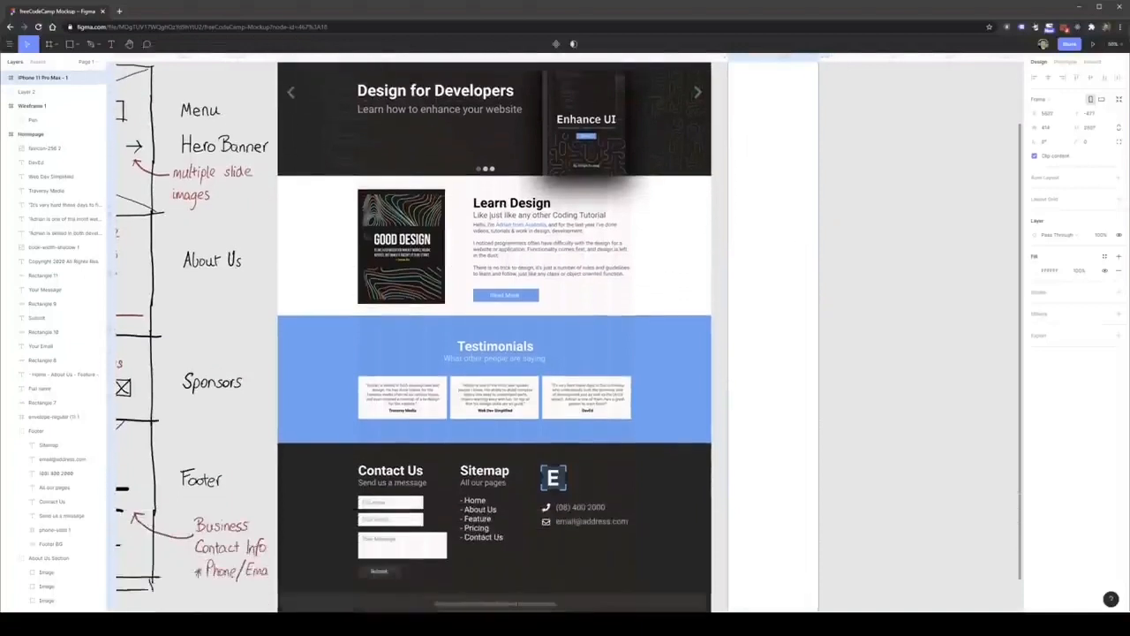
Copy the Homepage's Hero Section group and paste it into the iPhone 11 Pro Max frame.
scroll(790, 317, up, 6)
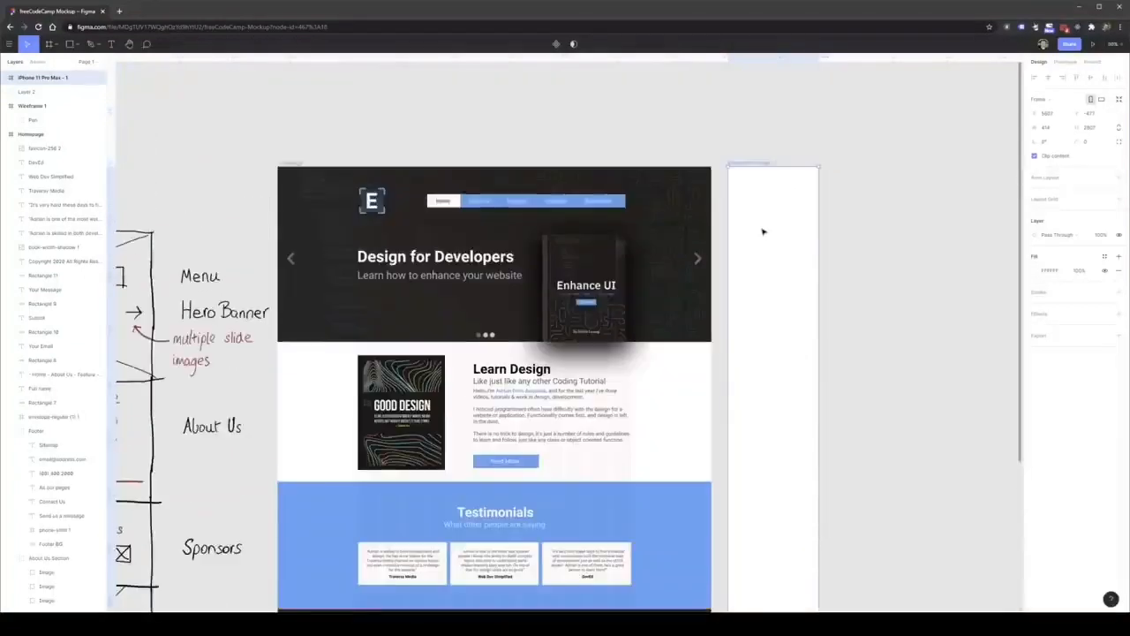
click(850, 217)
scroll(828, 271, up, 1)
scroll(828, 272, up, 2)
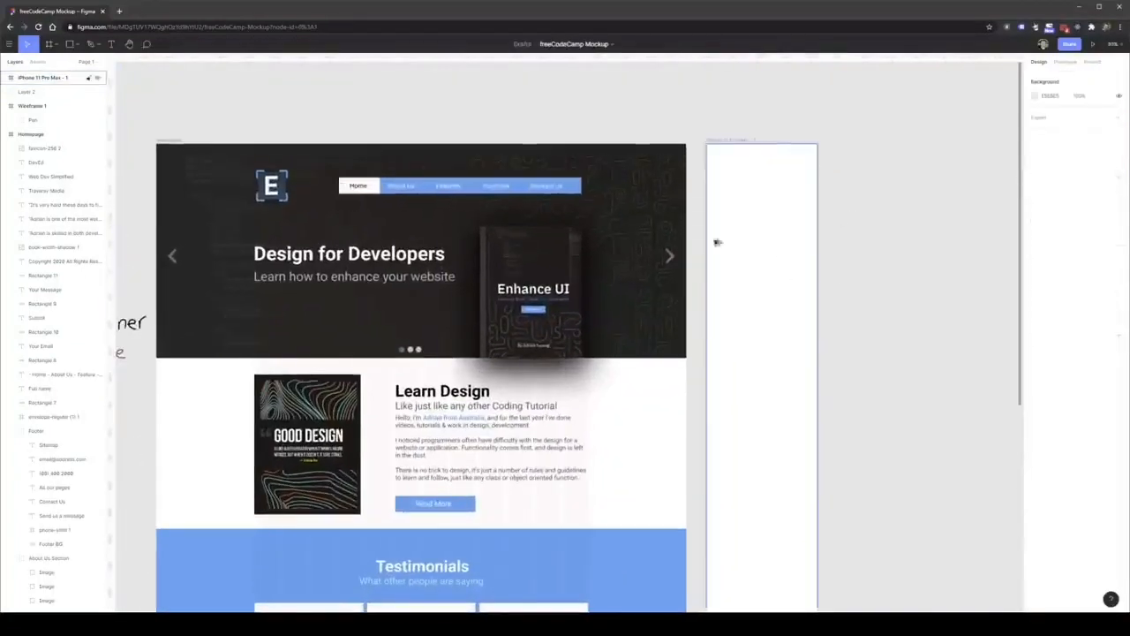
click(433, 210)
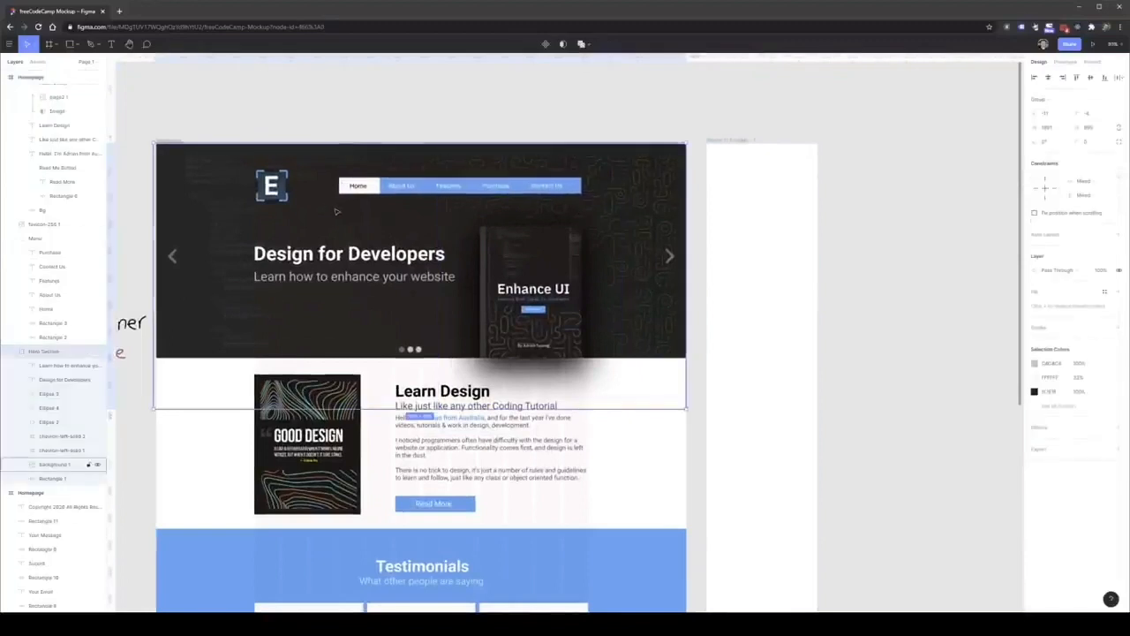
key(ctrl+c)
click(757, 189)
key(ctrl+v)
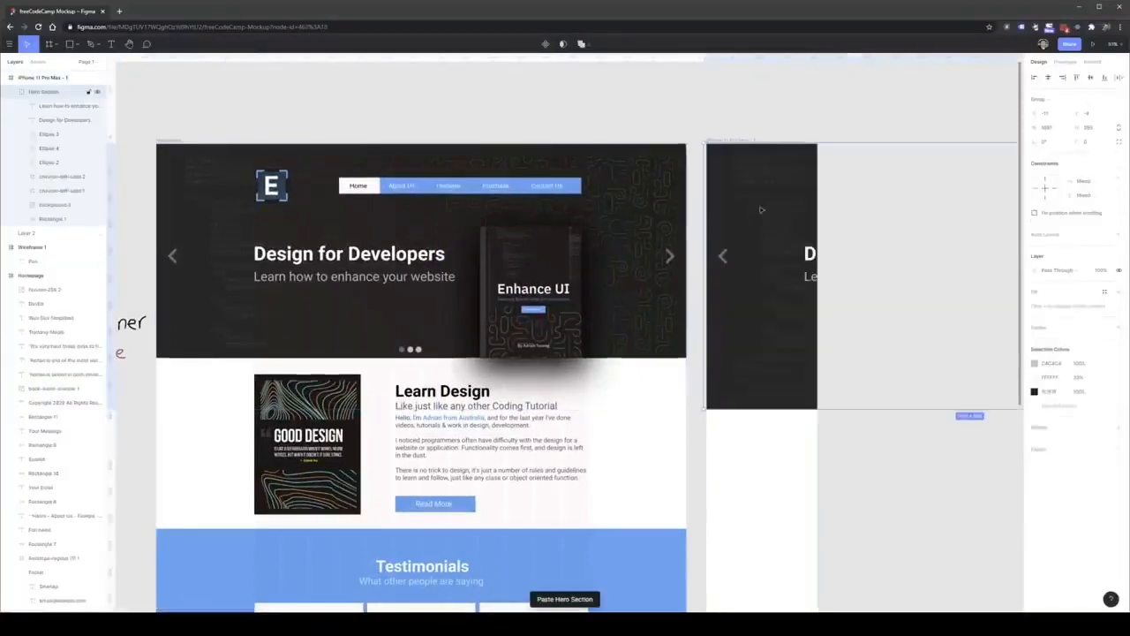
scroll(833, 262, down, 5)
scroll(957, 239, up, 4)
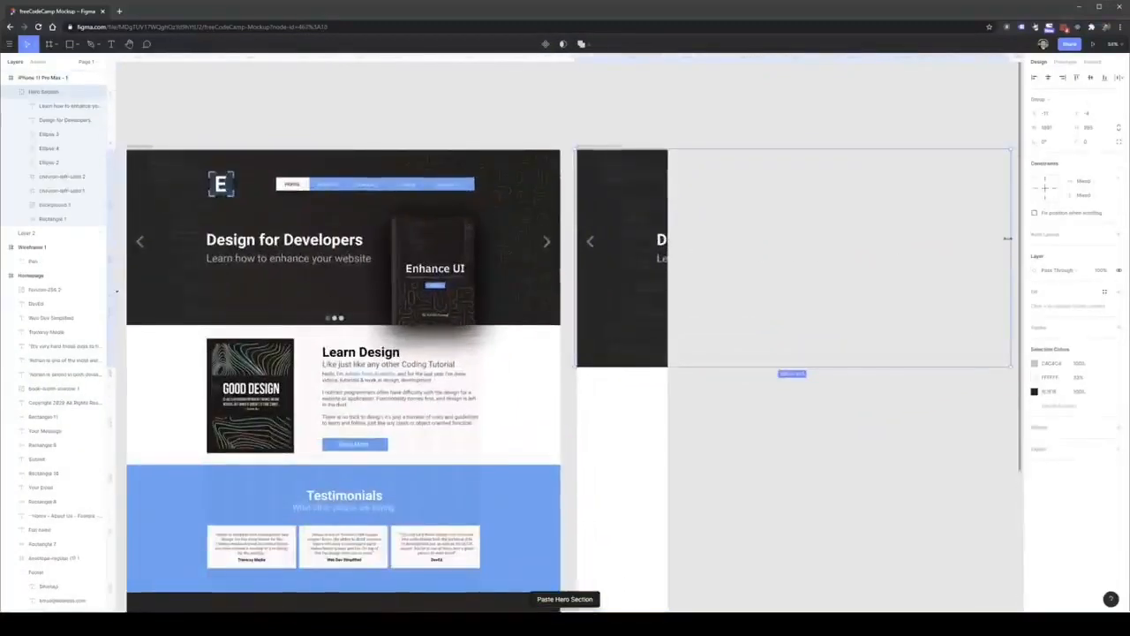
Resize the pasted hero's background image and rectangle to the phone frame's width and align their lower edge with the desktop hero.
double_click(629, 202)
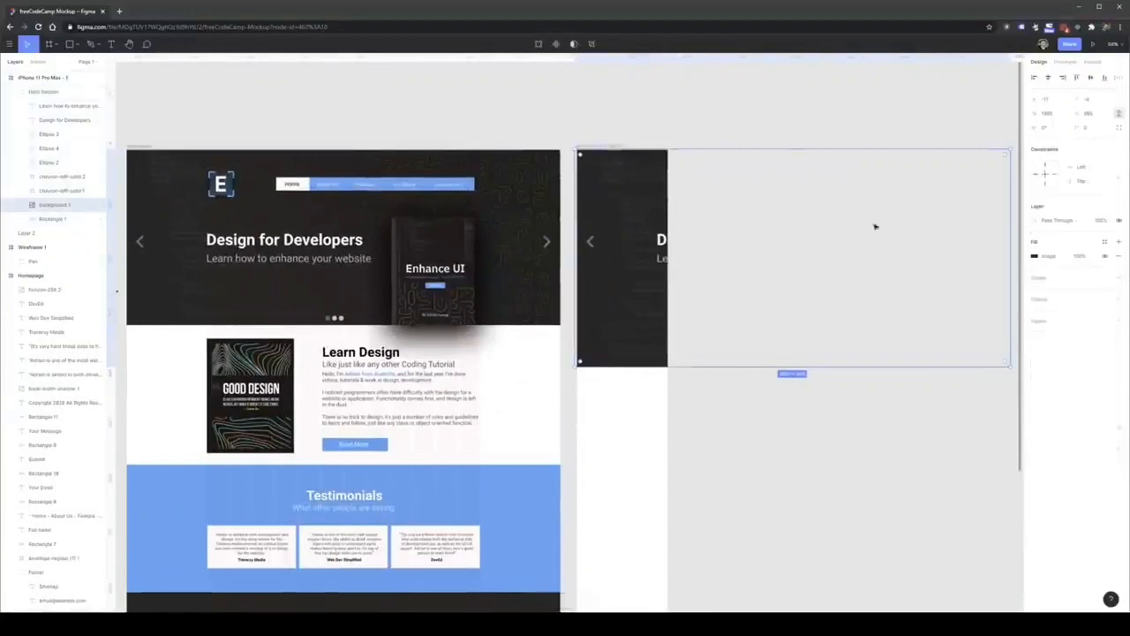
shift+click(60, 219)
drag(1012, 229, 668, 232)
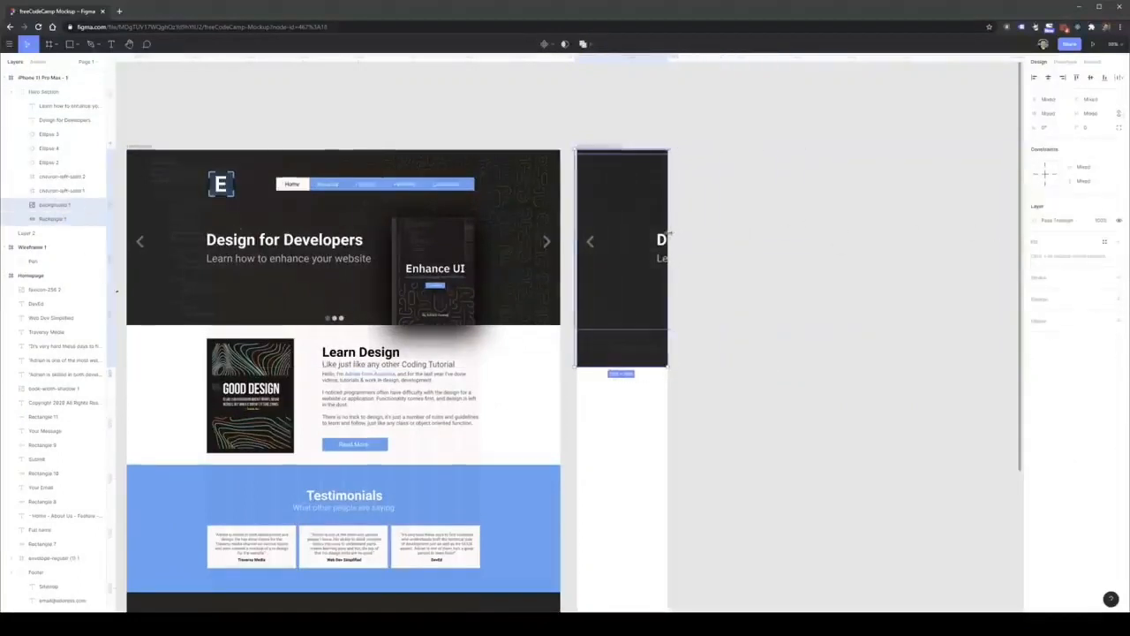
drag(571, 204, 577, 204)
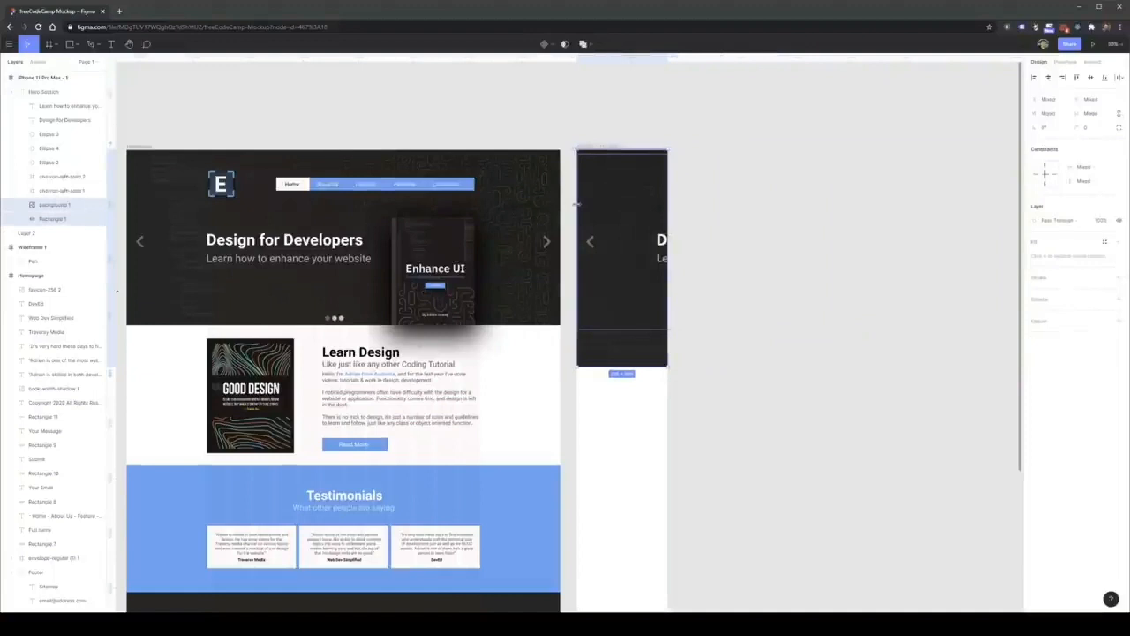
drag(625, 367, 615, 325)
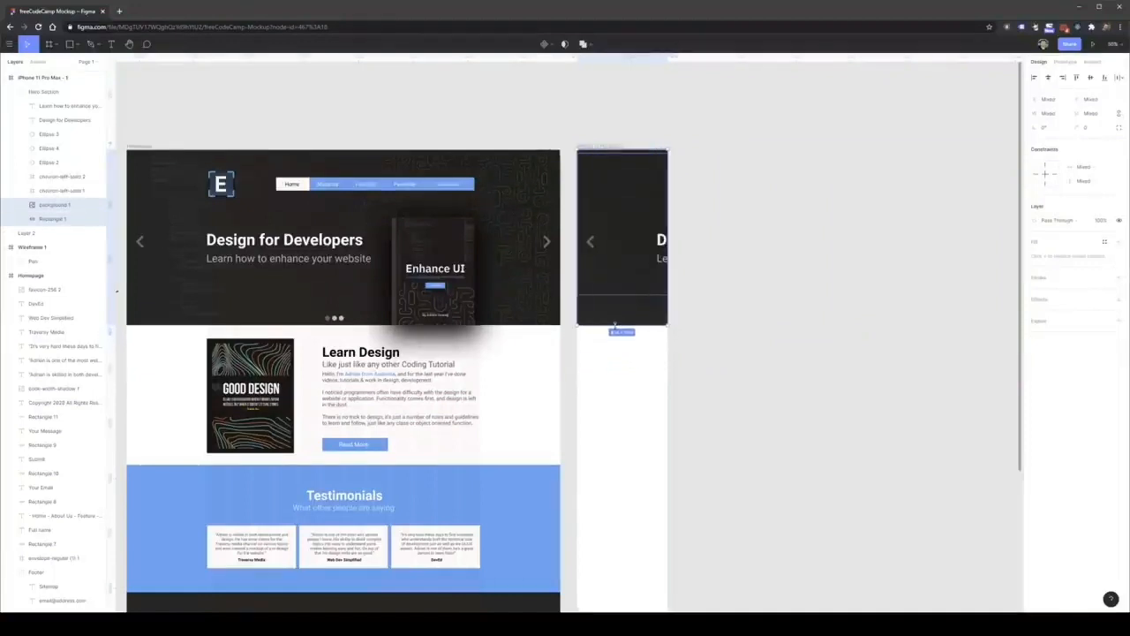
Delete the left chevron arrow from the mobile hero section.
click(617, 347)
double_click(590, 242)
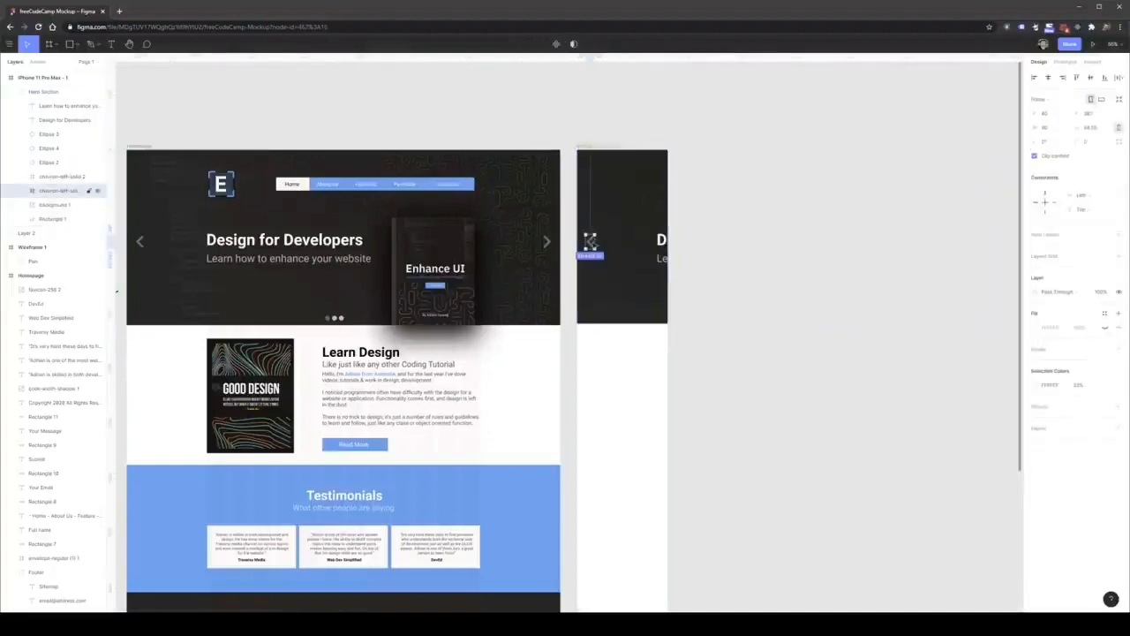
key(Delete)
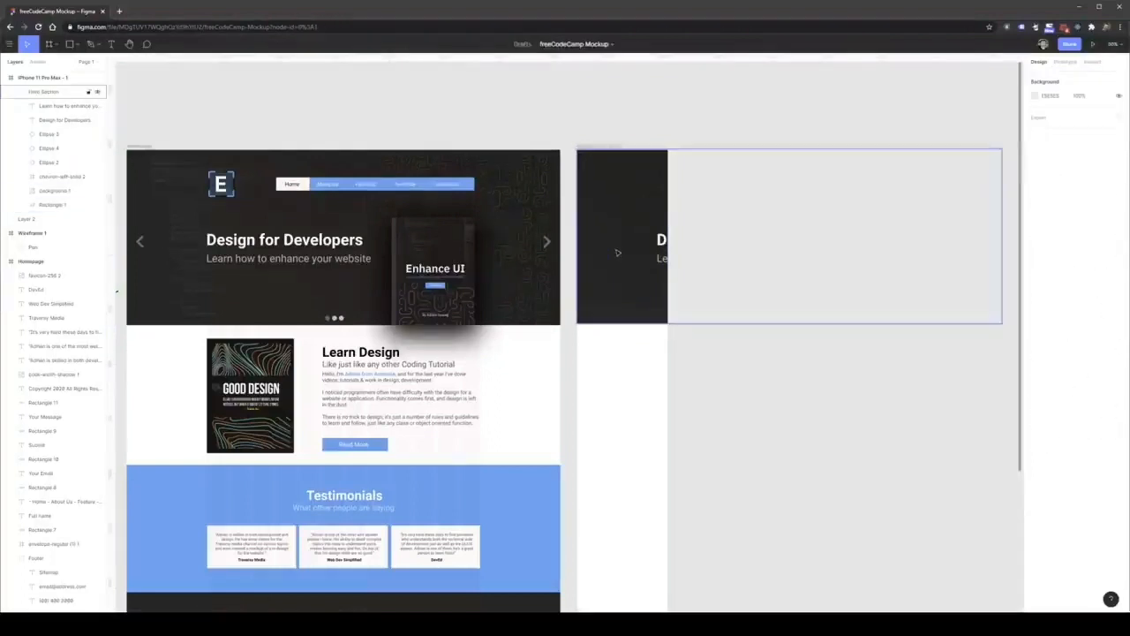
Move the "Design for Developers" heading and its subtitle together into the visible area of the phone frame.
double_click(668, 240)
shift+click(665, 259)
drag(665, 259, 598, 243)
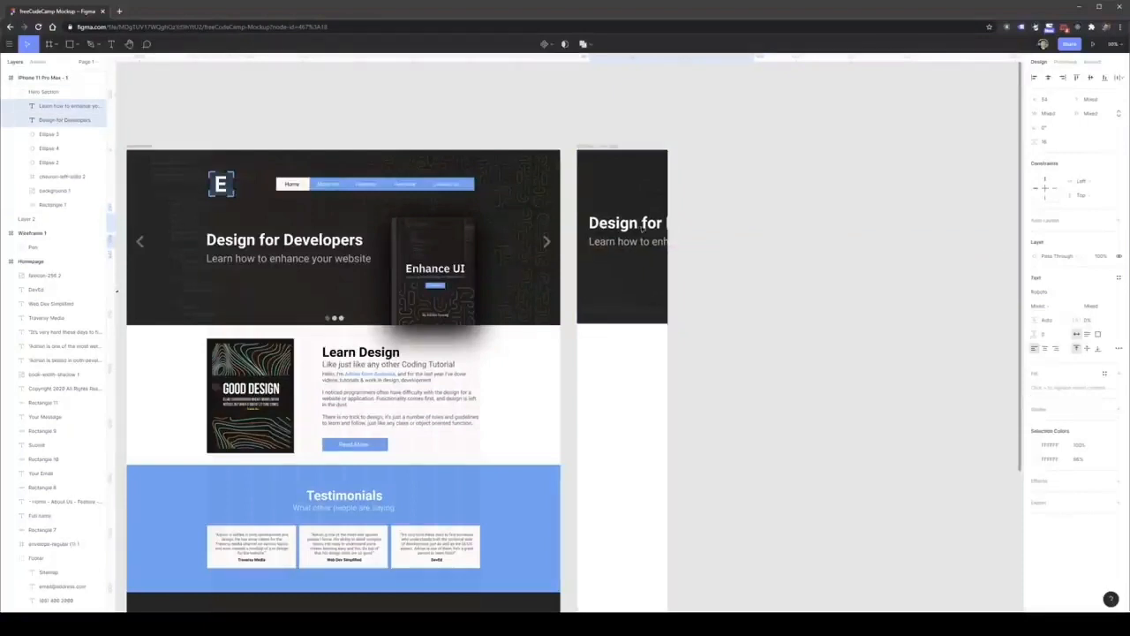
Set the mobile hero subtitle's font size to 24 and break it onto two lines after "enhance".
click(642, 241)
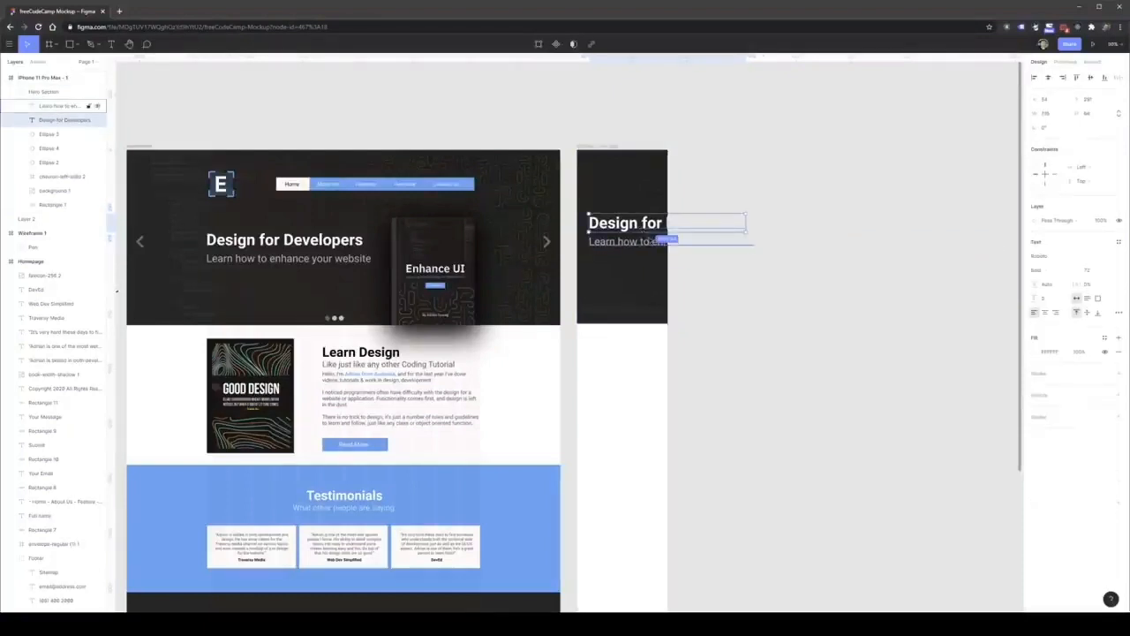
click(1105, 272)
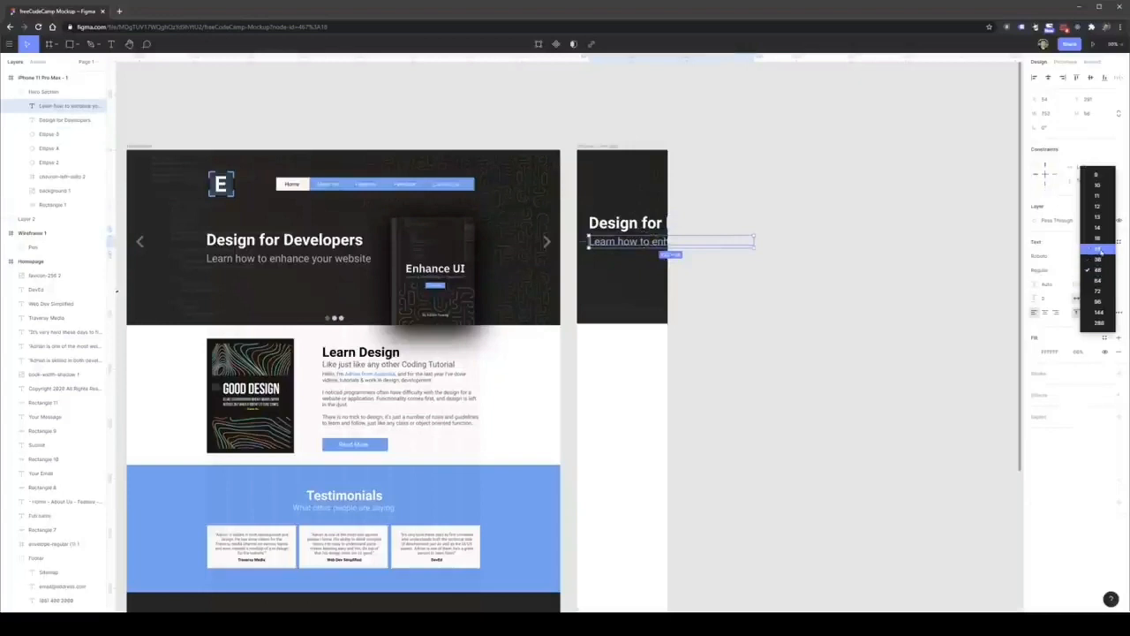
click(1102, 252)
double_click(639, 241)
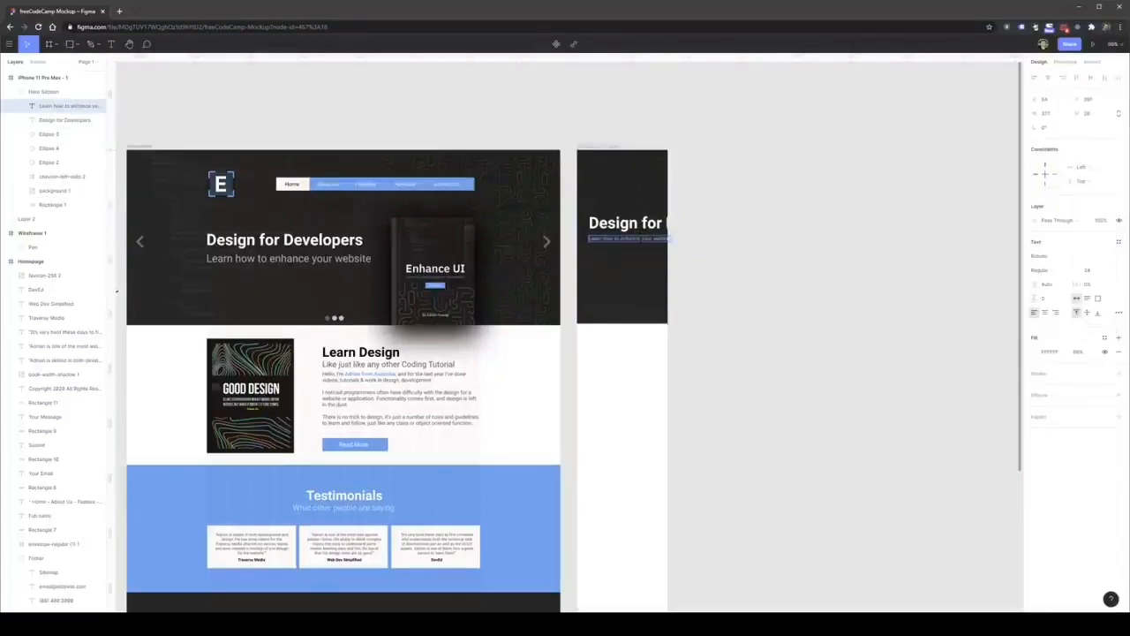
Set the mobile heading's font size to 48 and break it onto two lines before "Developers".
click(622, 226)
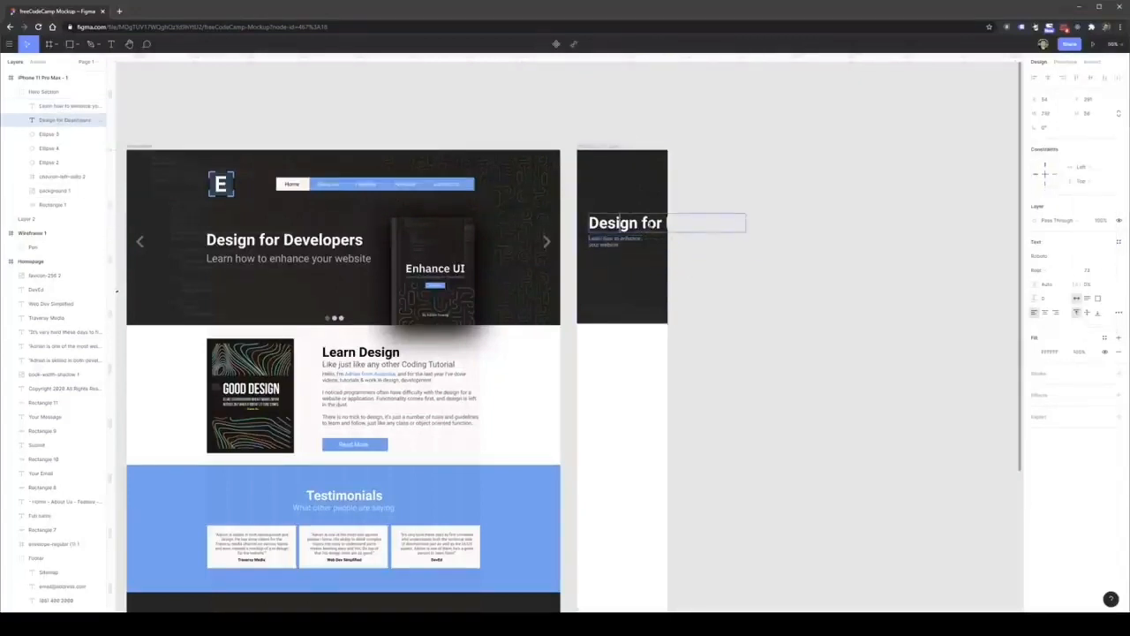
click(1086, 271)
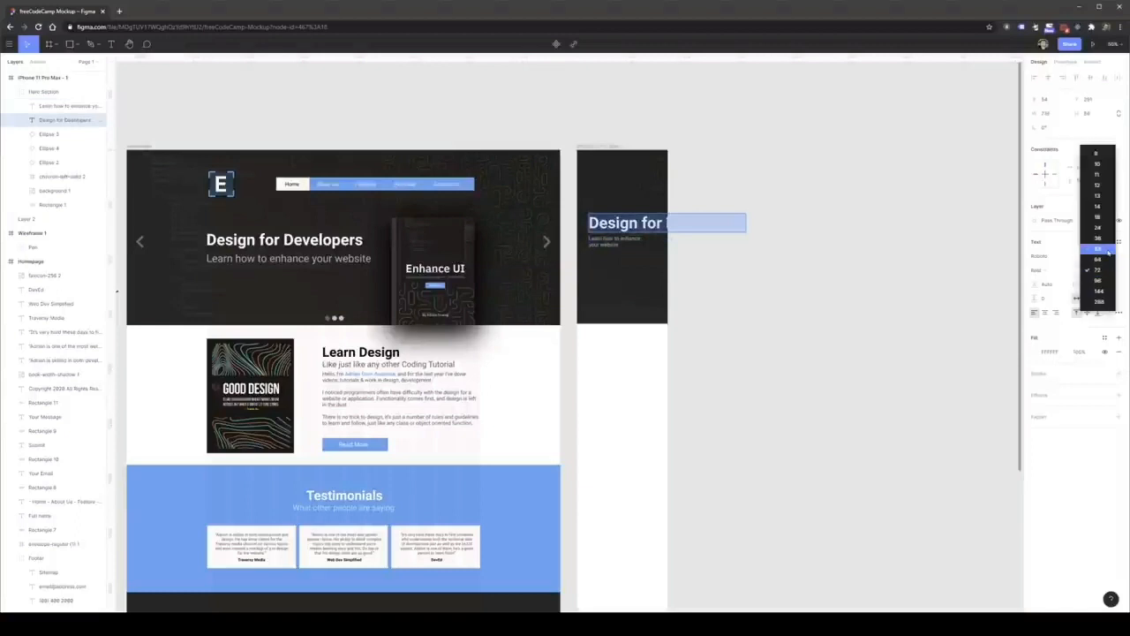
click(1102, 254)
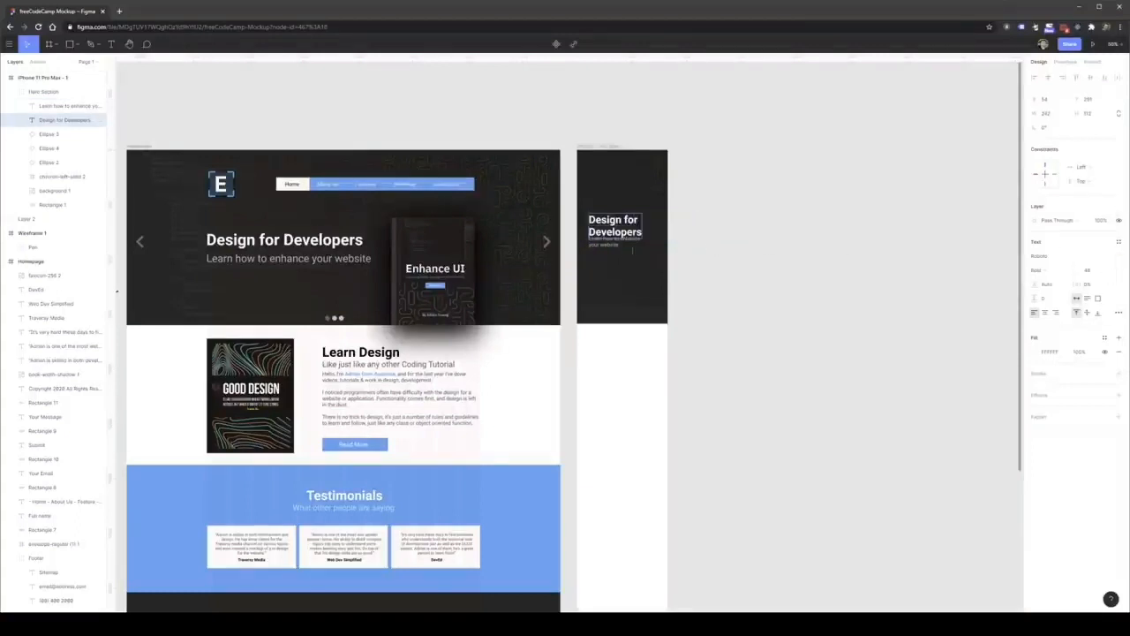
Place the subtitle just below the heading, center-align both texts, and move them up to the middle of the phone frame's width.
click(590, 243)
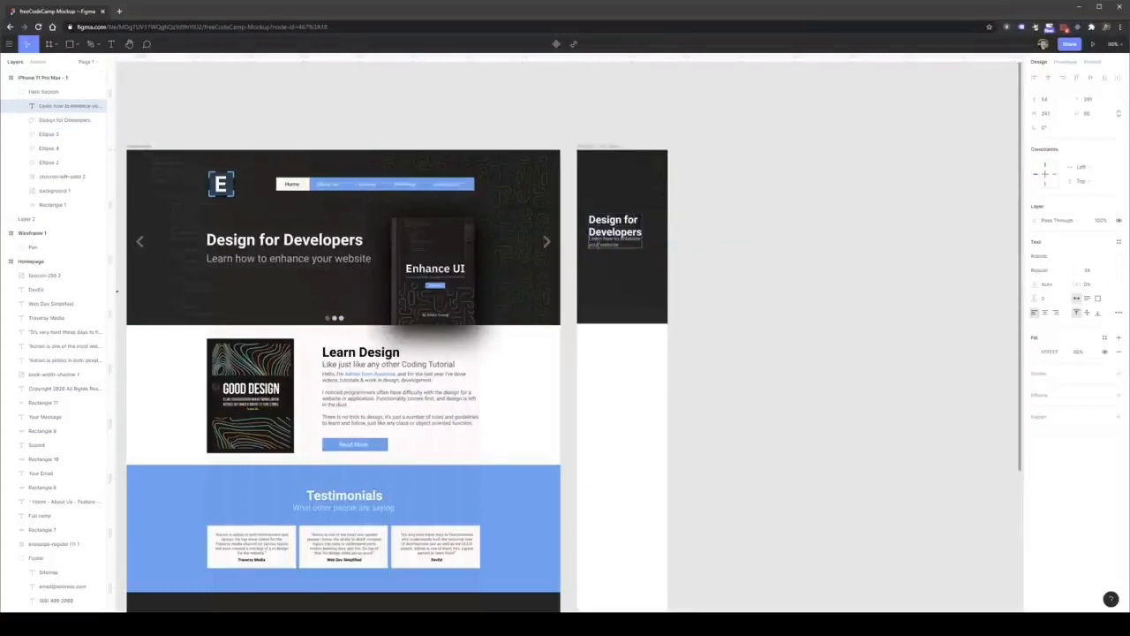
shift+click(614, 226)
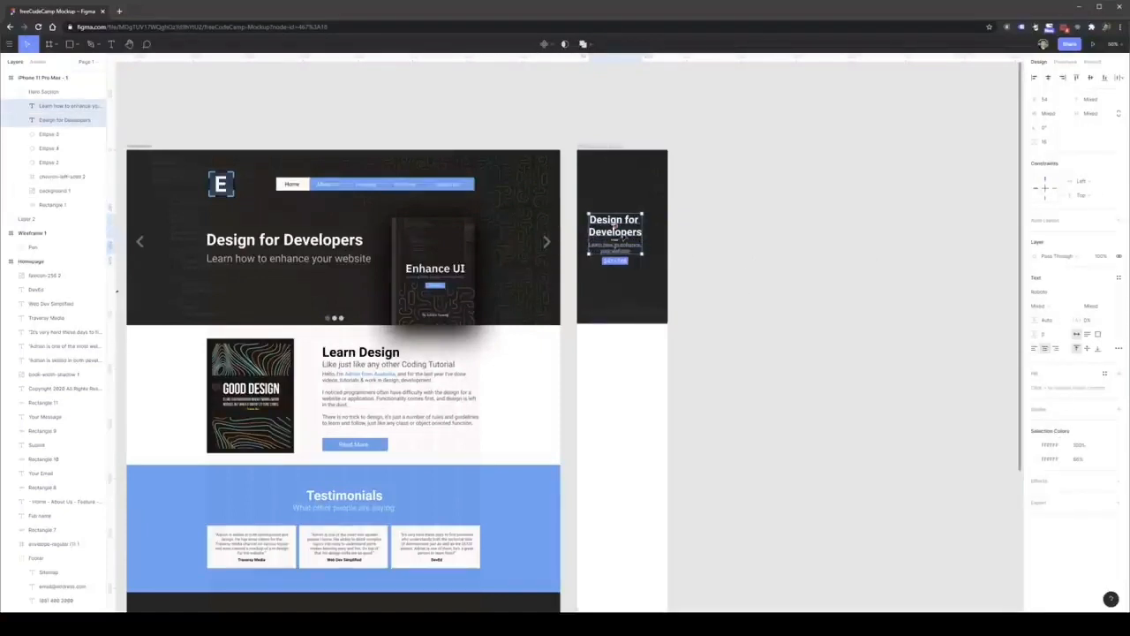
drag(623, 237, 625, 214)
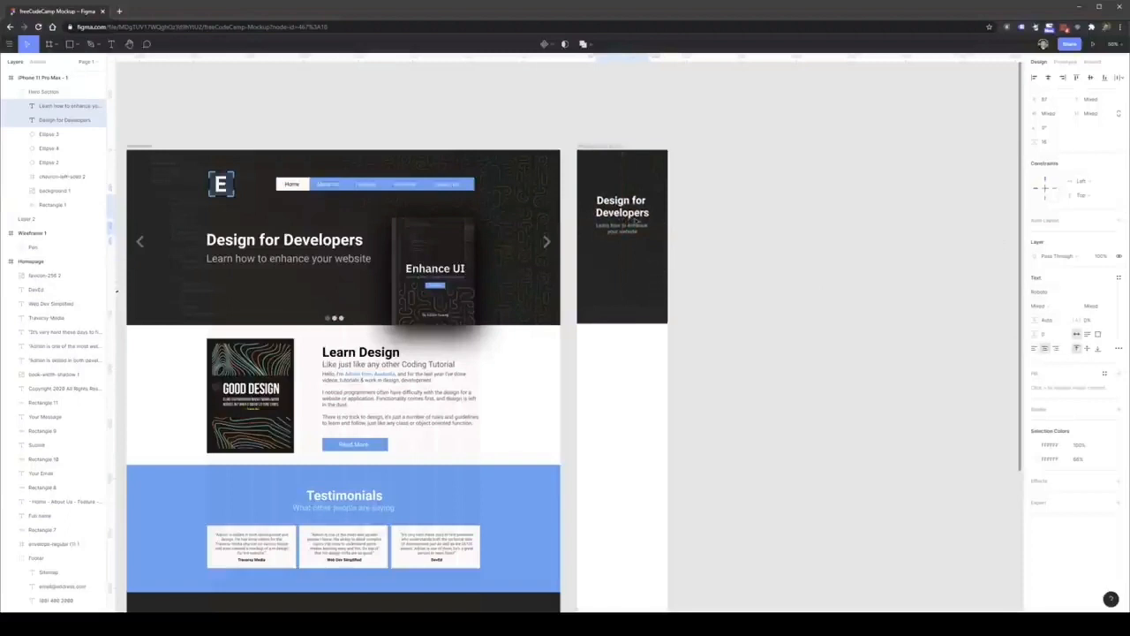
Copy the desktop book image into the mobile hero, shrink it to roughly the frame's width, and center it below the subtitle.
click(434, 274)
drag(436, 274, 622, 316)
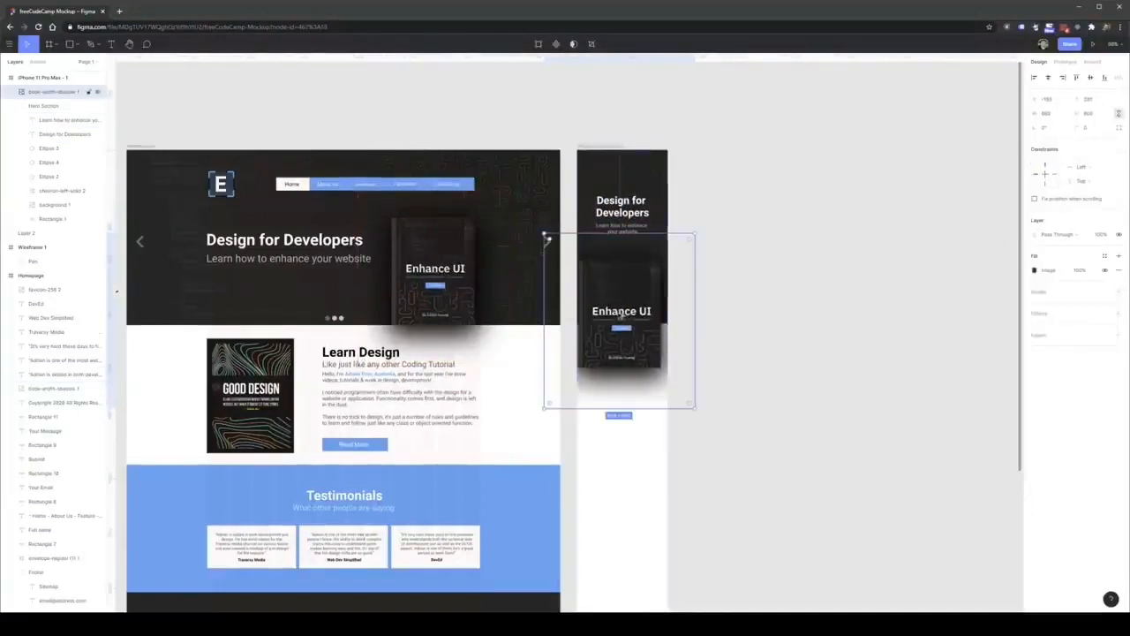
drag(694, 411, 631, 336)
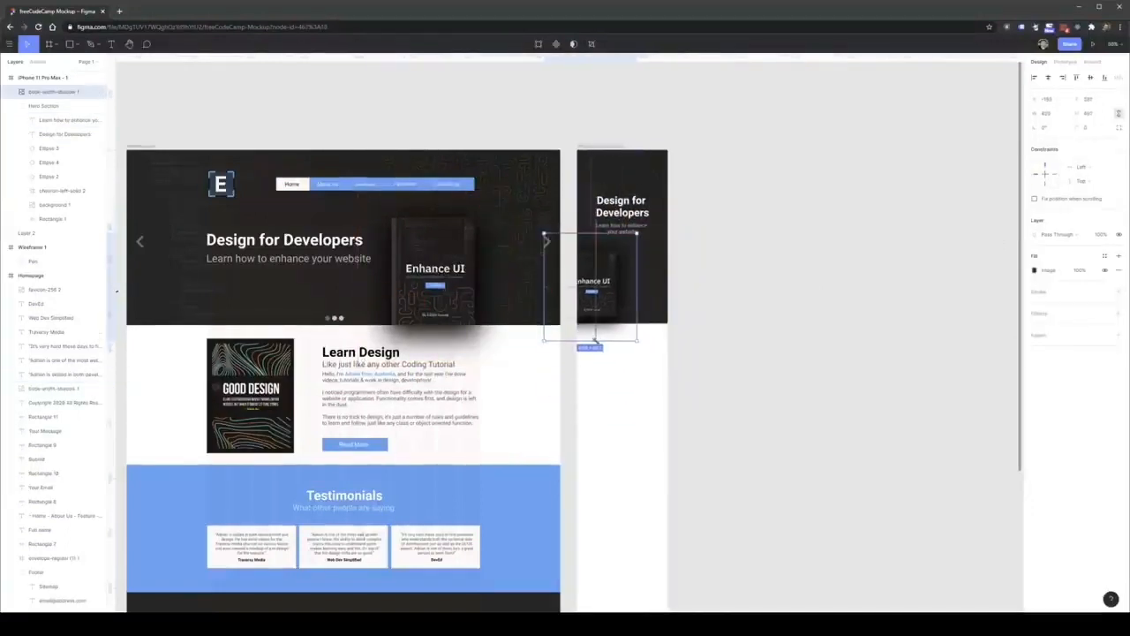
drag(592, 251, 643, 275)
click(716, 235)
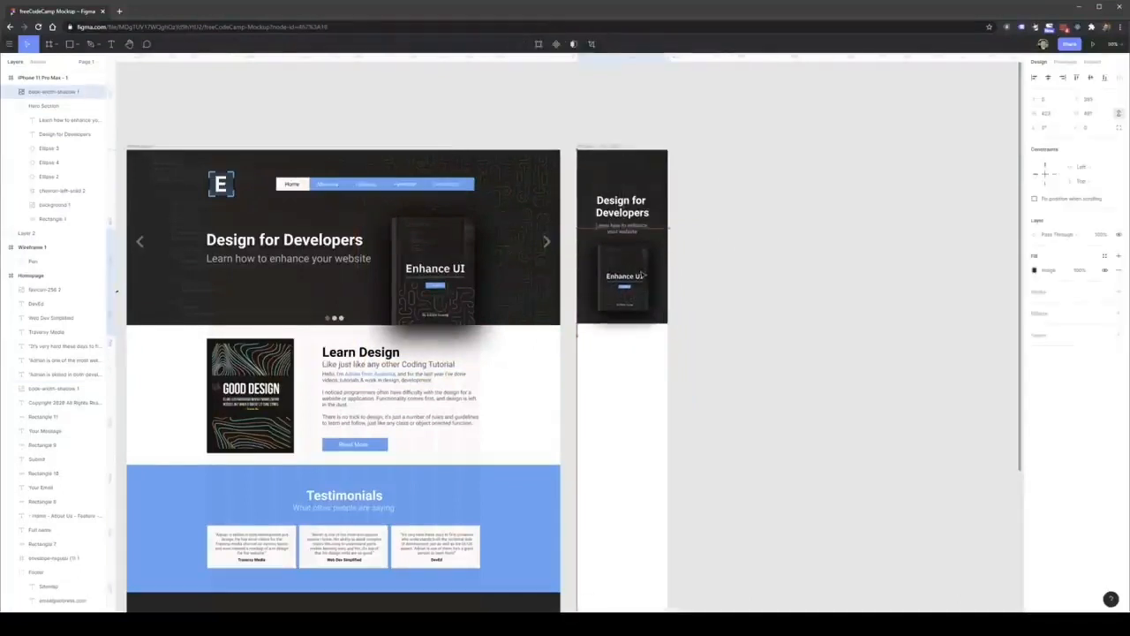
Copy the desktop E logo into the phone frame and center it above the heading.
drag(221, 182, 622, 175)
click(728, 194)
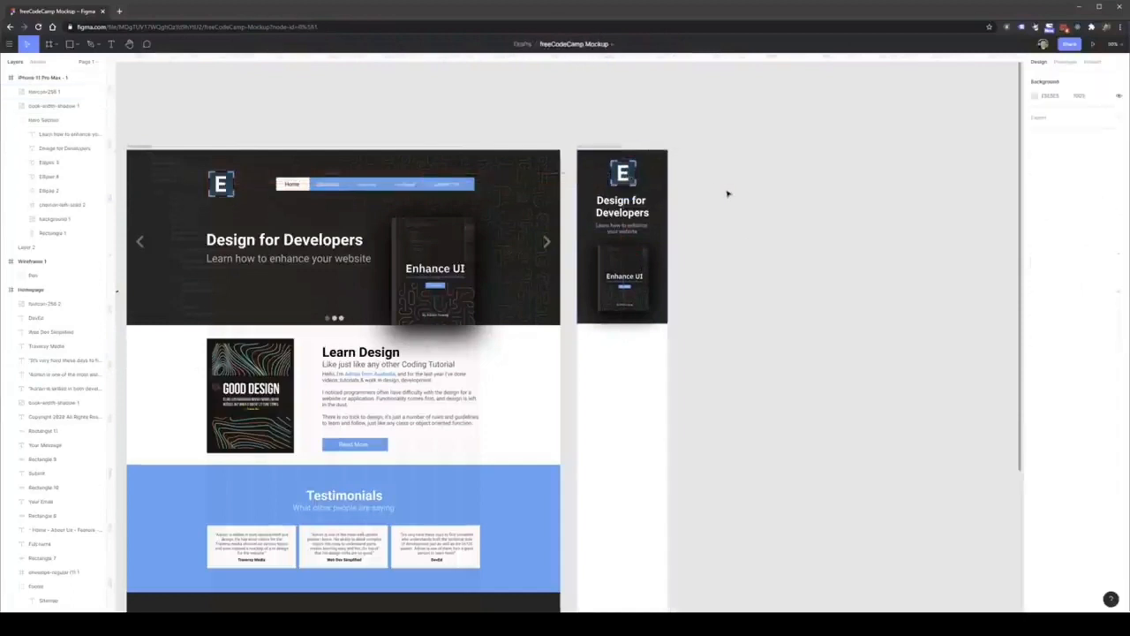
click(622, 175)
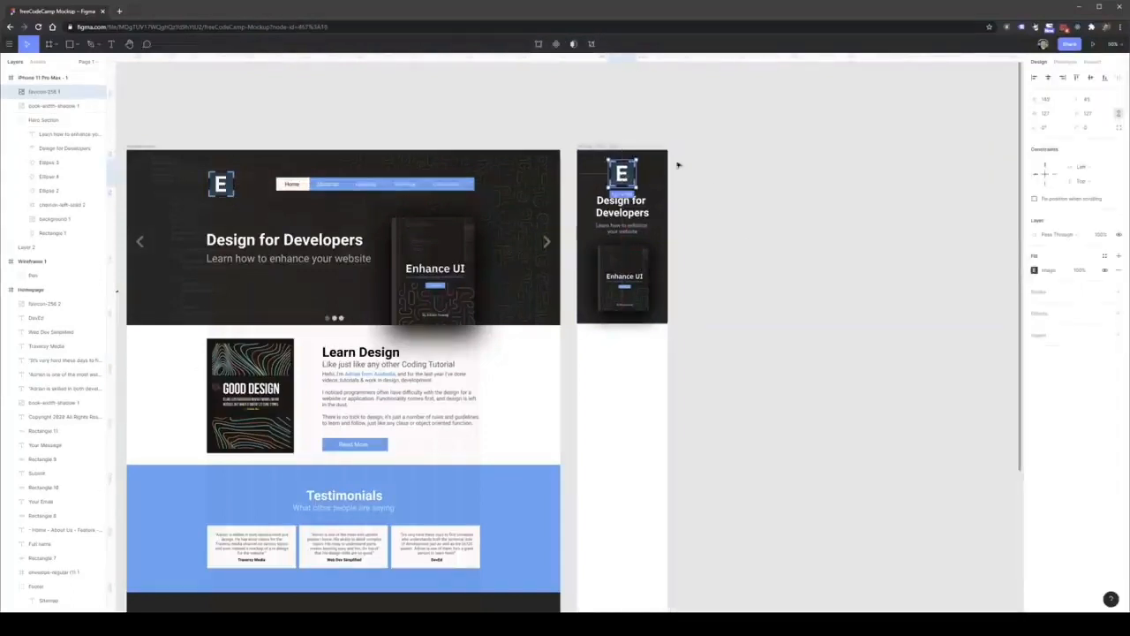
scroll(676, 164, up, 5)
click(738, 180)
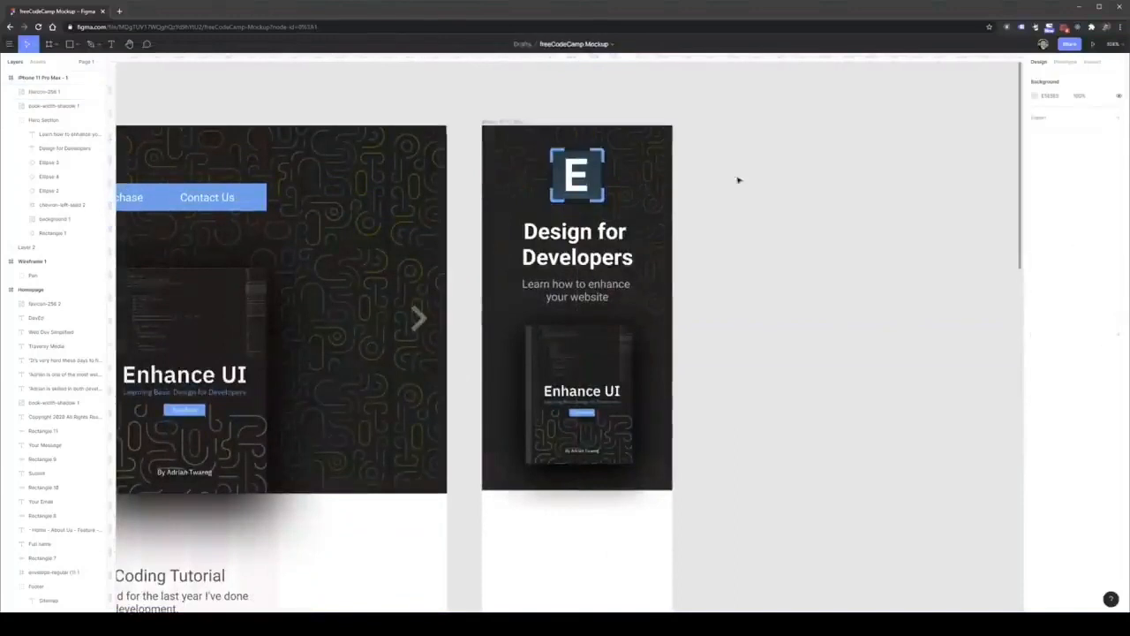
Draw a thin rectangle about 48 px wide and 4 px high in the mobile hero's upper-left corner and fill it white (FFFFFF).
scroll(728, 247, up, 2)
key(f)
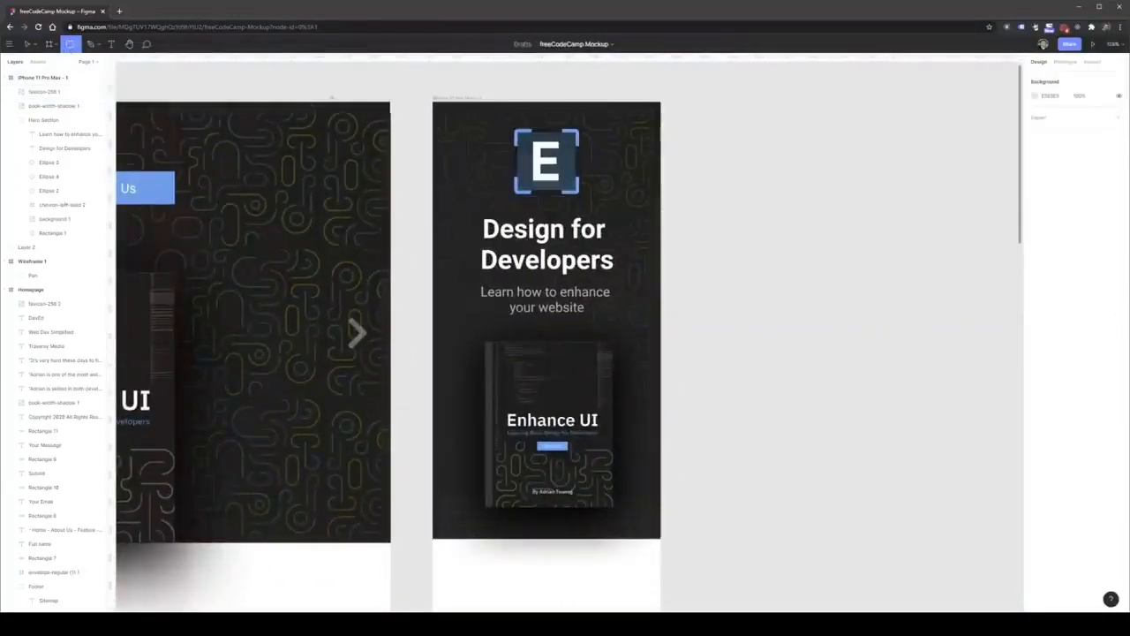
drag(447, 118, 469, 125)
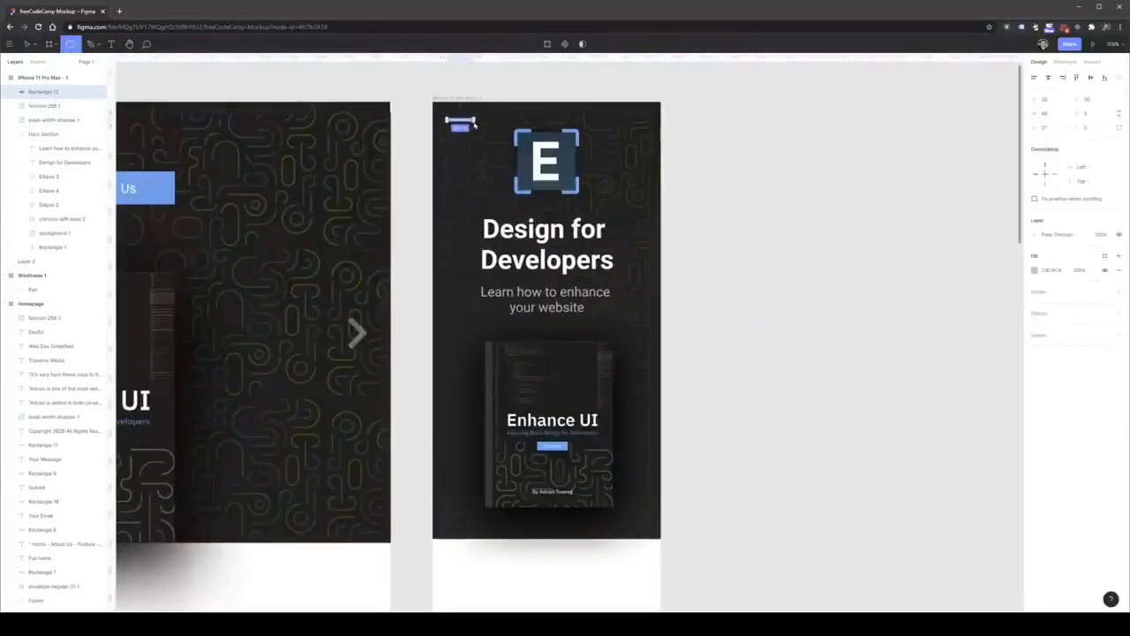
key(v)
click(1035, 270)
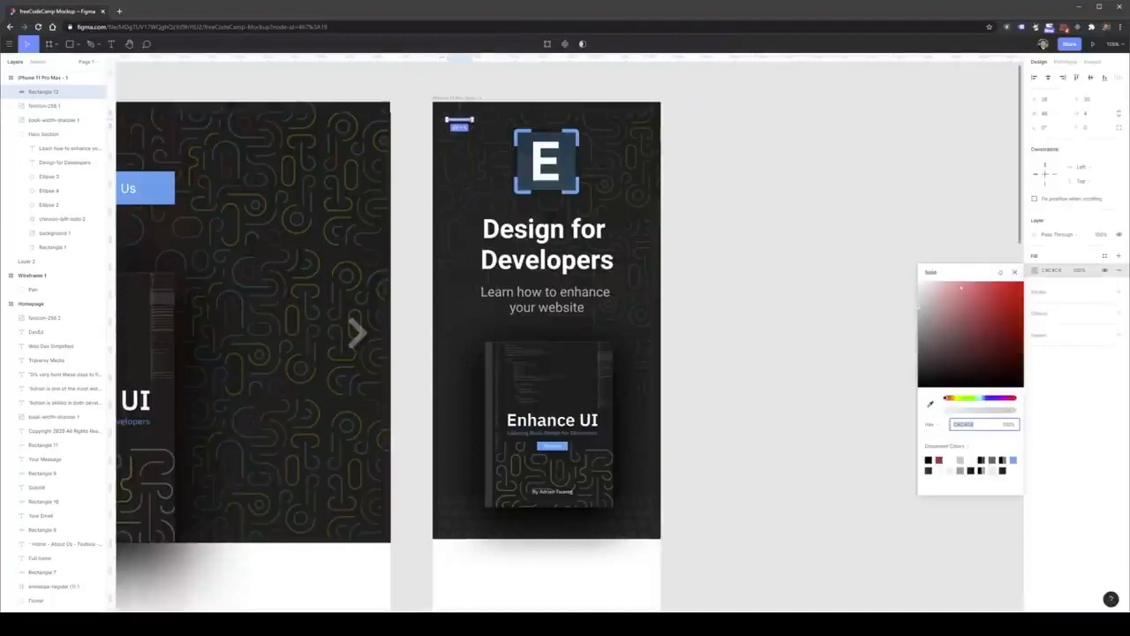
drag(938, 293, 916, 273)
Move the white bar down slightly and duplicate it twice below itself, evenly spaced, to form a three-bar menu icon.
key(ctrl+c)
key(ctrl+v)
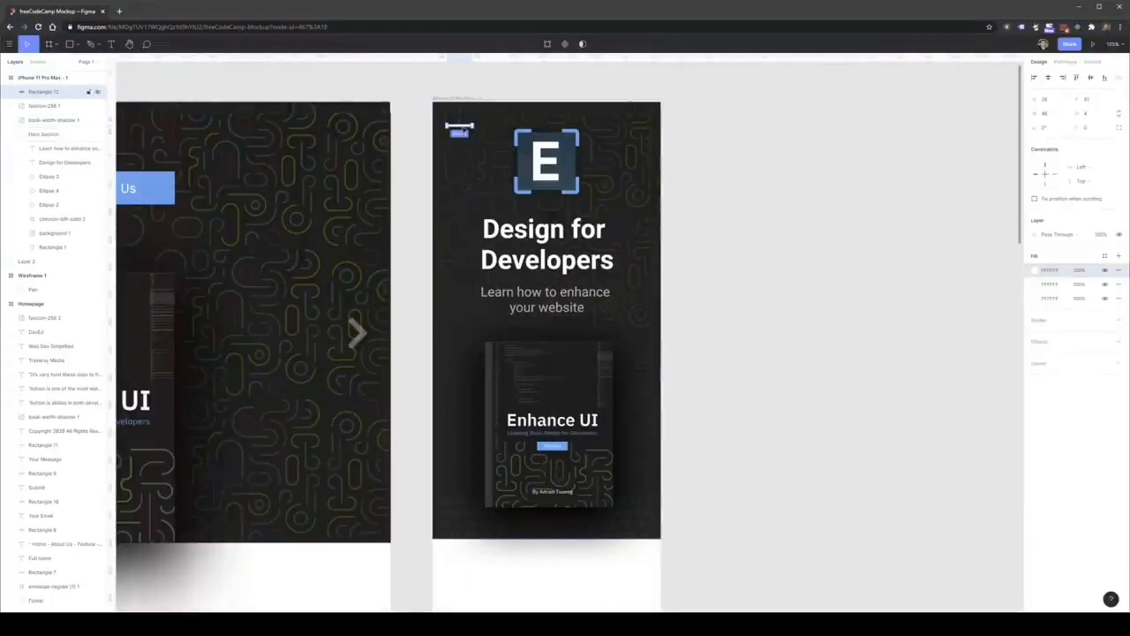
drag(464, 130, 461, 141)
key(ctrl+z)
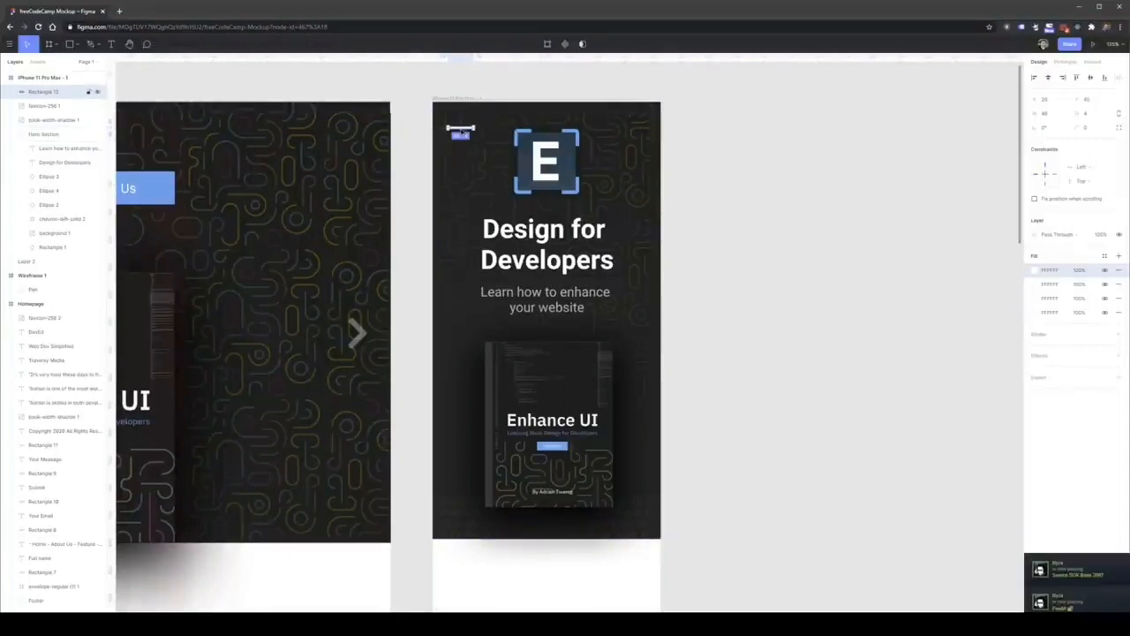
key(ctrl+v)
click(54, 96)
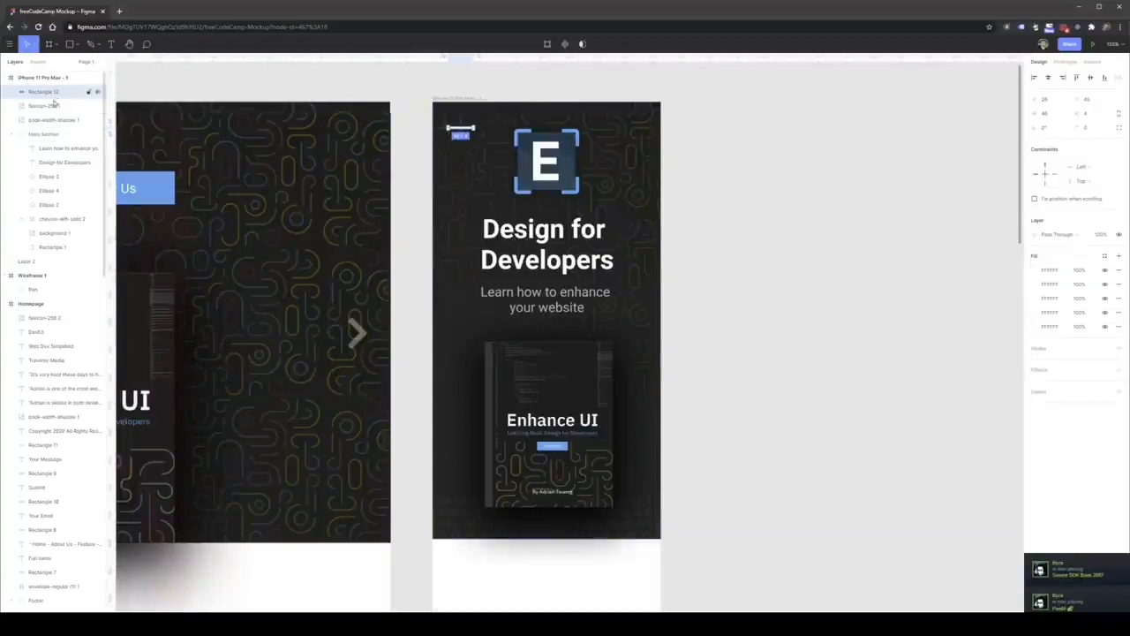
drag(461, 128, 461, 159)
shift+click(460, 142)
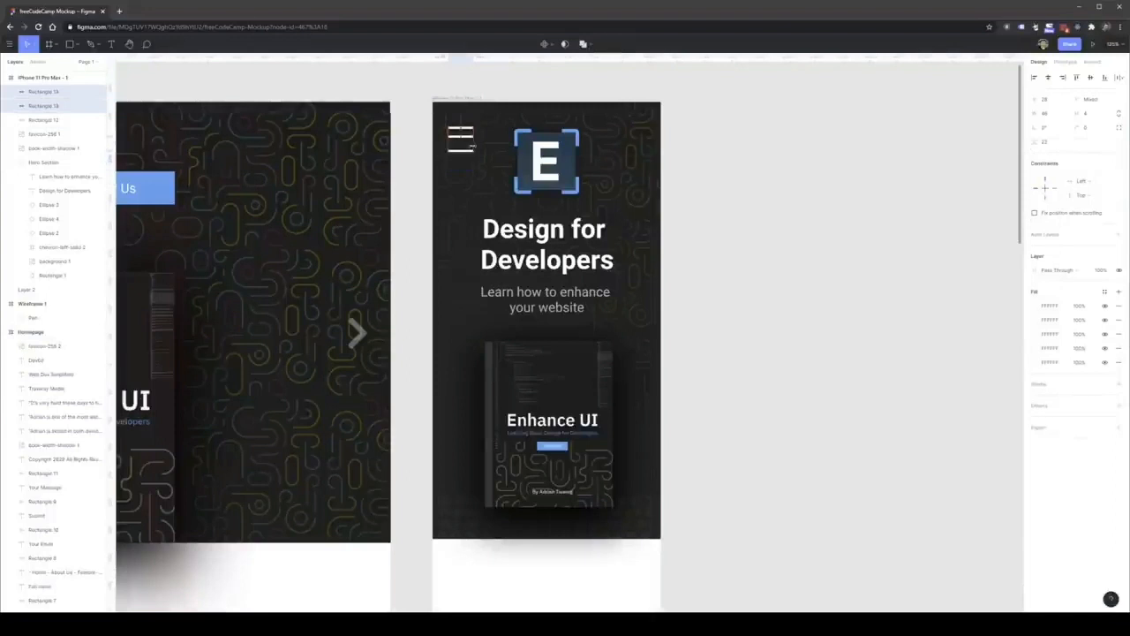
click(483, 142)
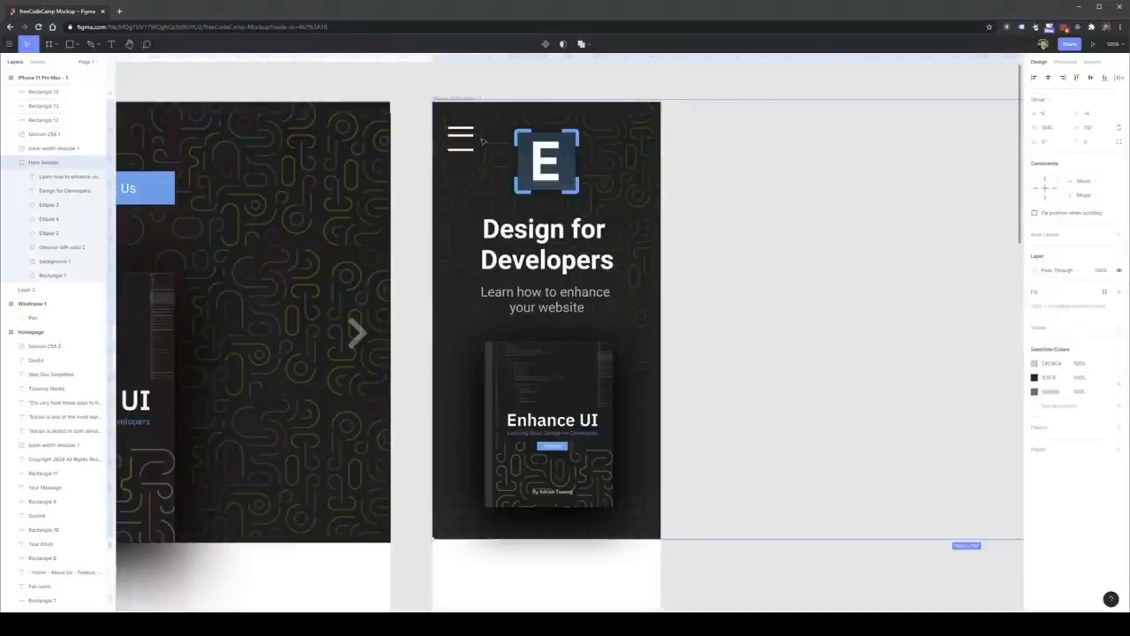
Tighten the spacing of the three white menu bars and move them together closer to the mobile hero's upper-left corner.
click(460, 151)
click(517, 150)
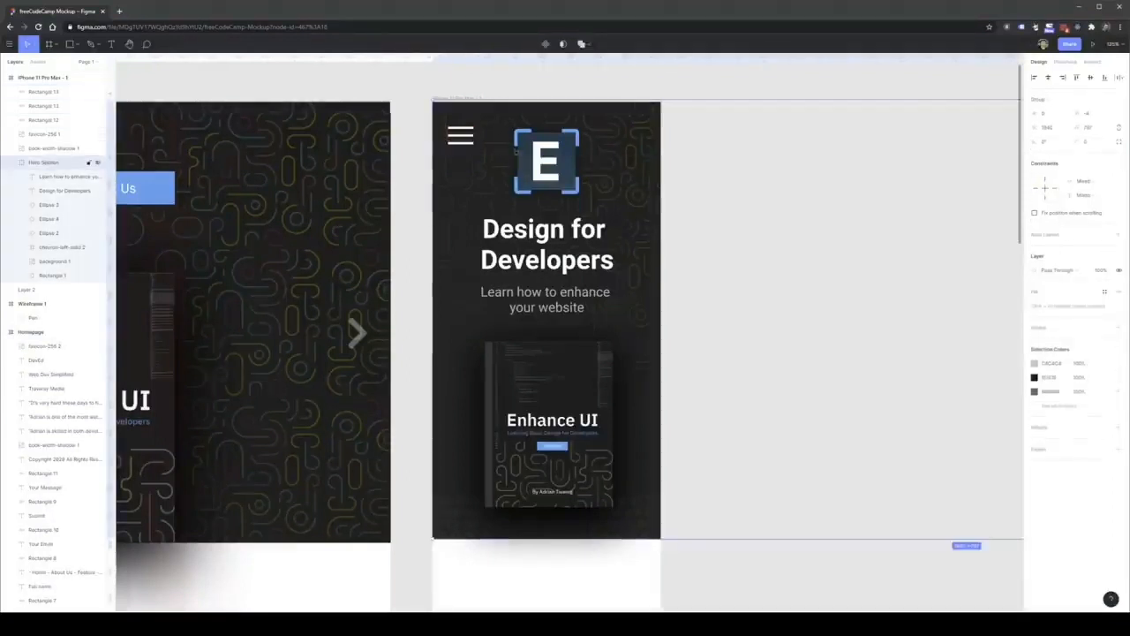
click(470, 129)
shift+click(467, 135)
shift+click(466, 142)
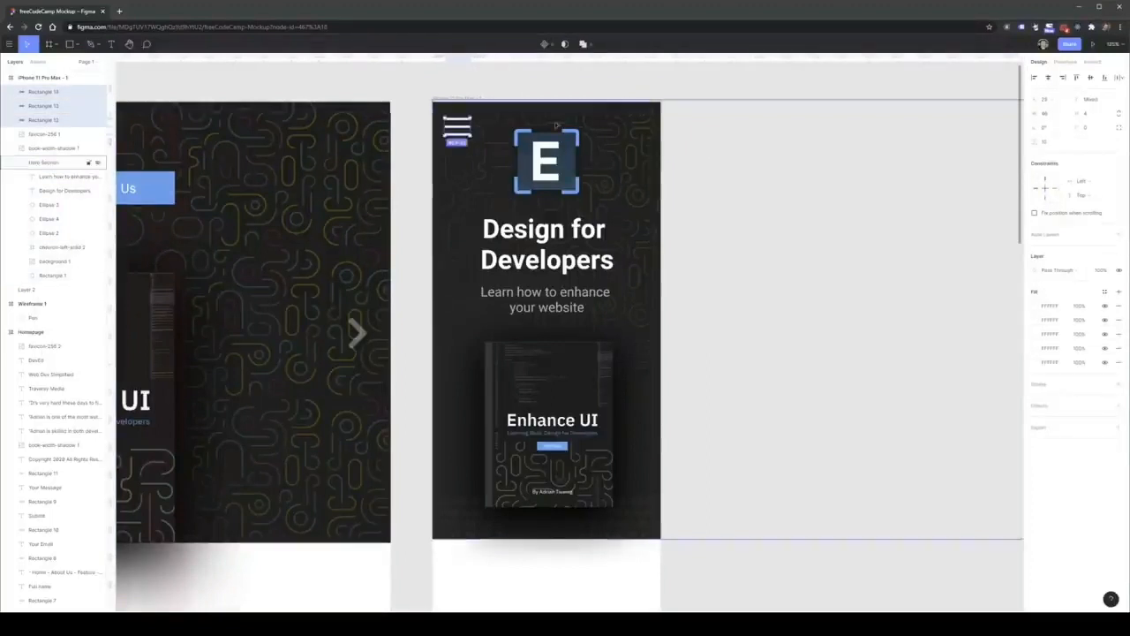
click(727, 171)
Copy the desktop Learn Design heading, subtitle, paragraph and Read More button into the phone frame below the hero.
scroll(721, 202, down, 3)
scroll(703, 336, down, 1)
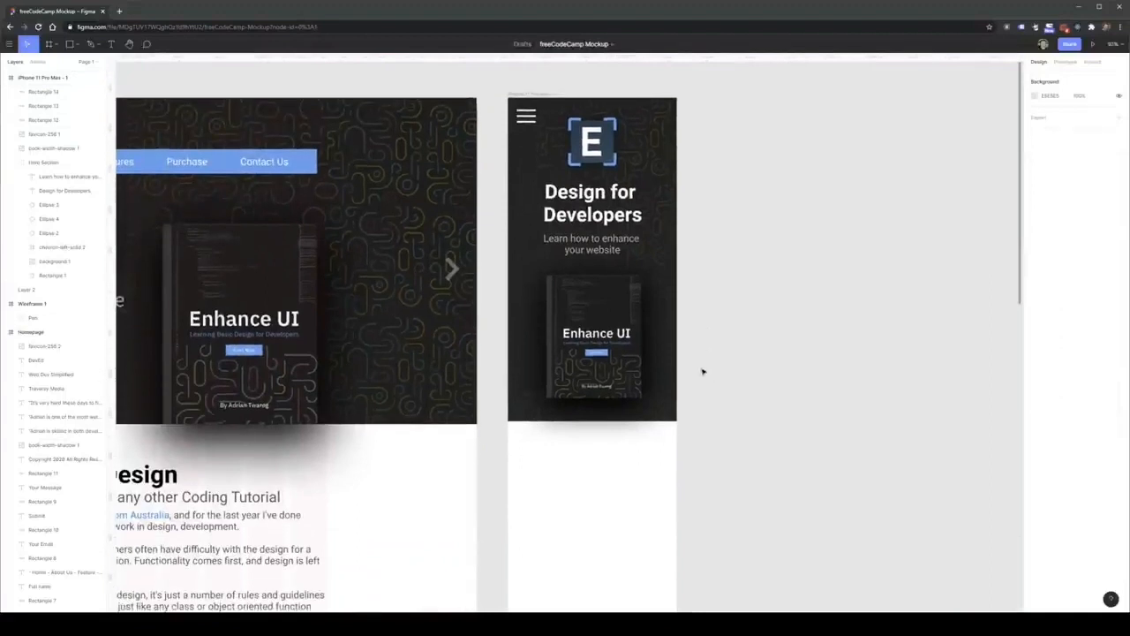
scroll(757, 370, down, 3)
scroll(673, 451, down, 3)
scroll(674, 452, left, 2)
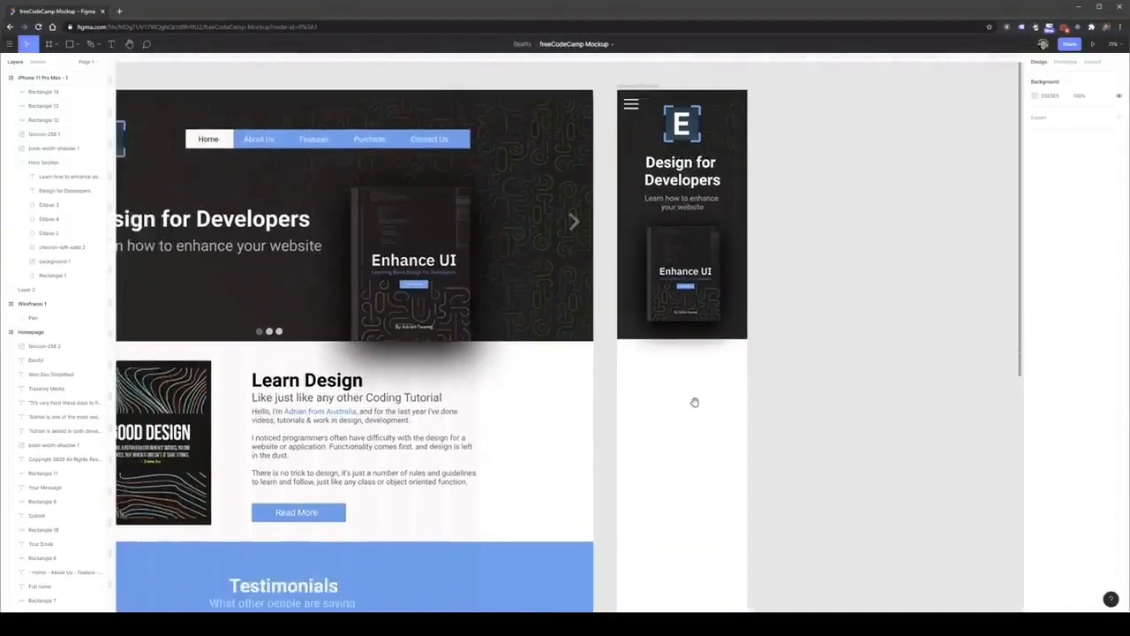
click(562, 369)
scroll(562, 369, down, 1)
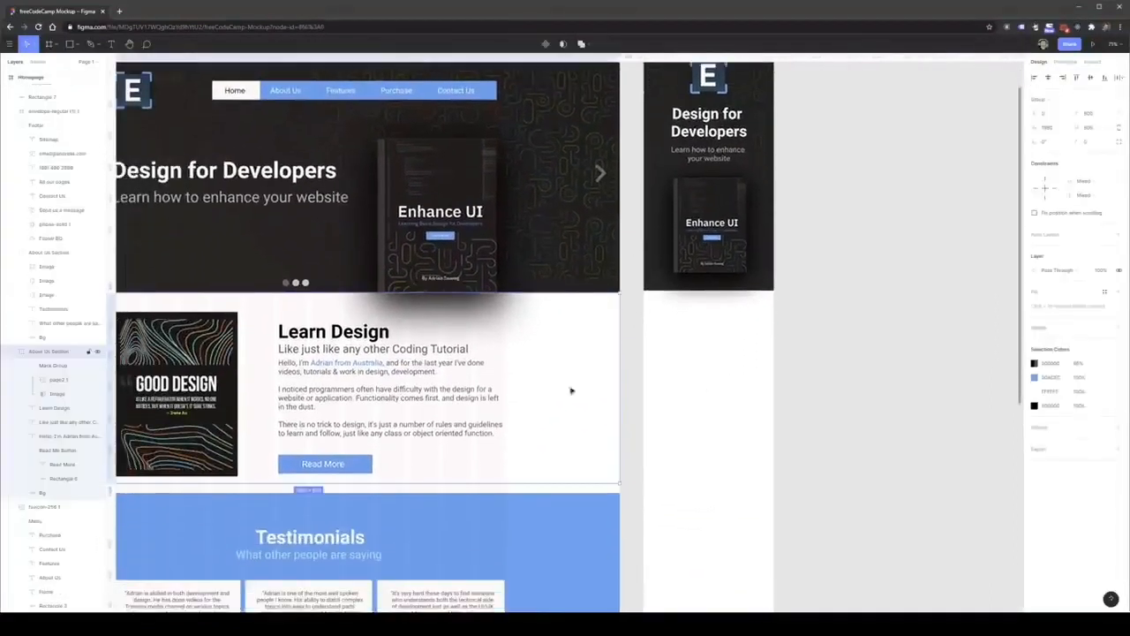
scroll(571, 389, up, 3)
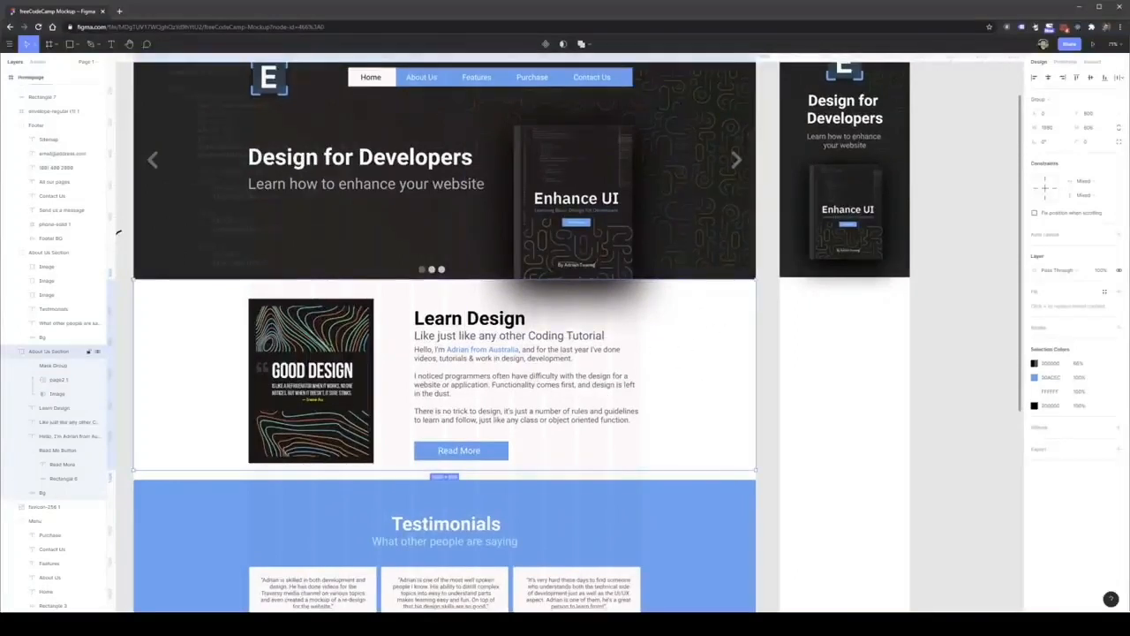
click(469, 318)
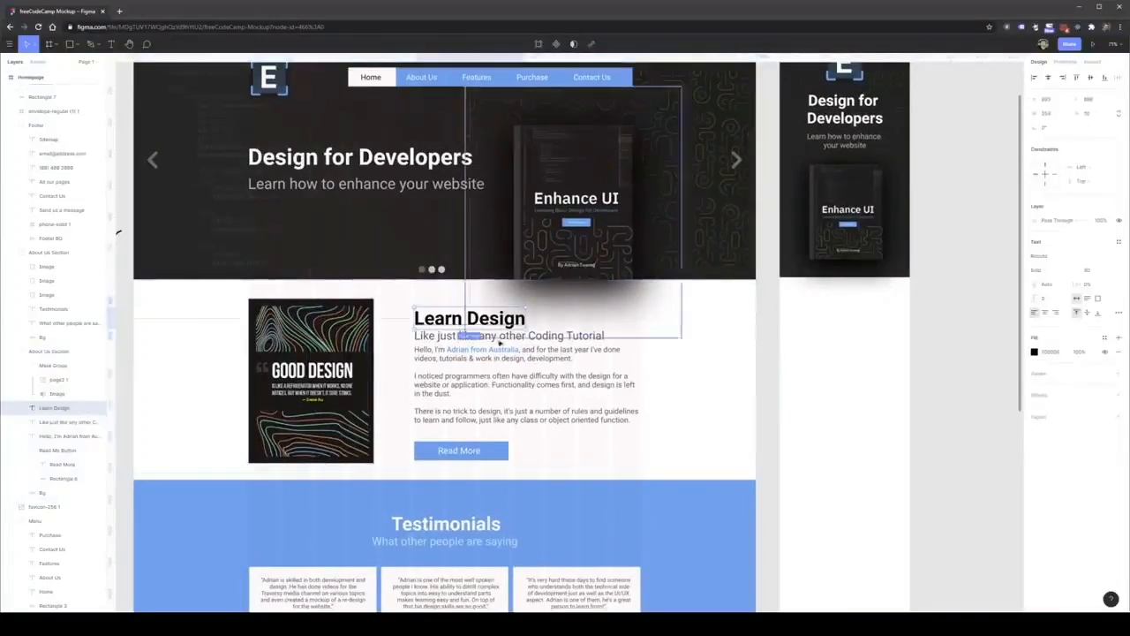
scroll(801, 359, right, 3)
shift+click(380, 321)
shift+click(415, 357)
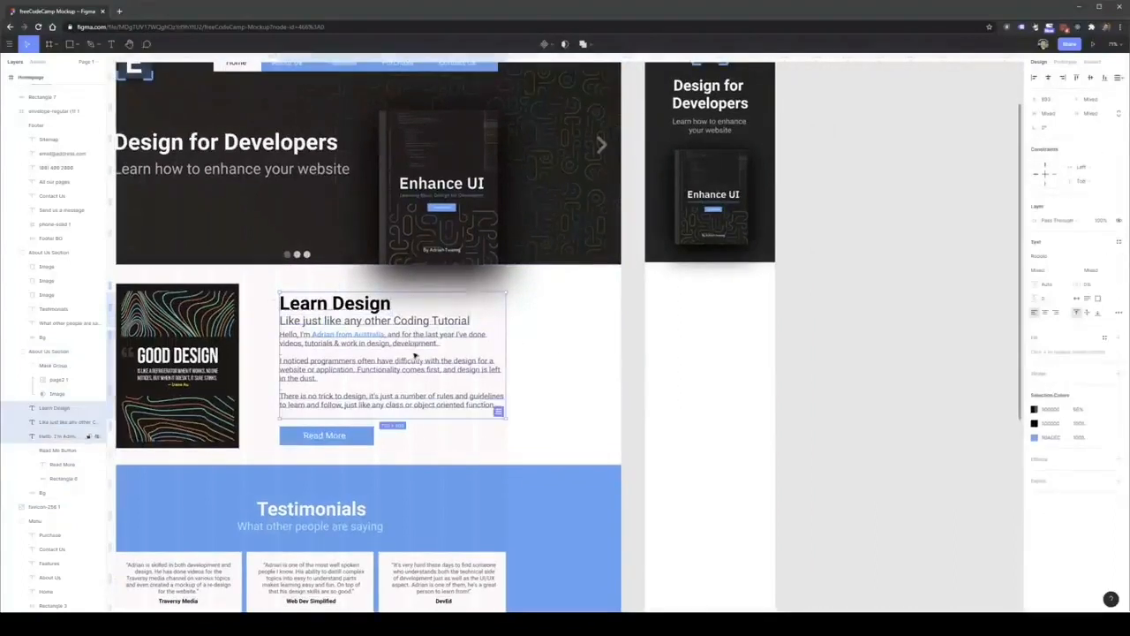
shift+click(348, 436)
shift+click(360, 435)
shift+click(362, 443)
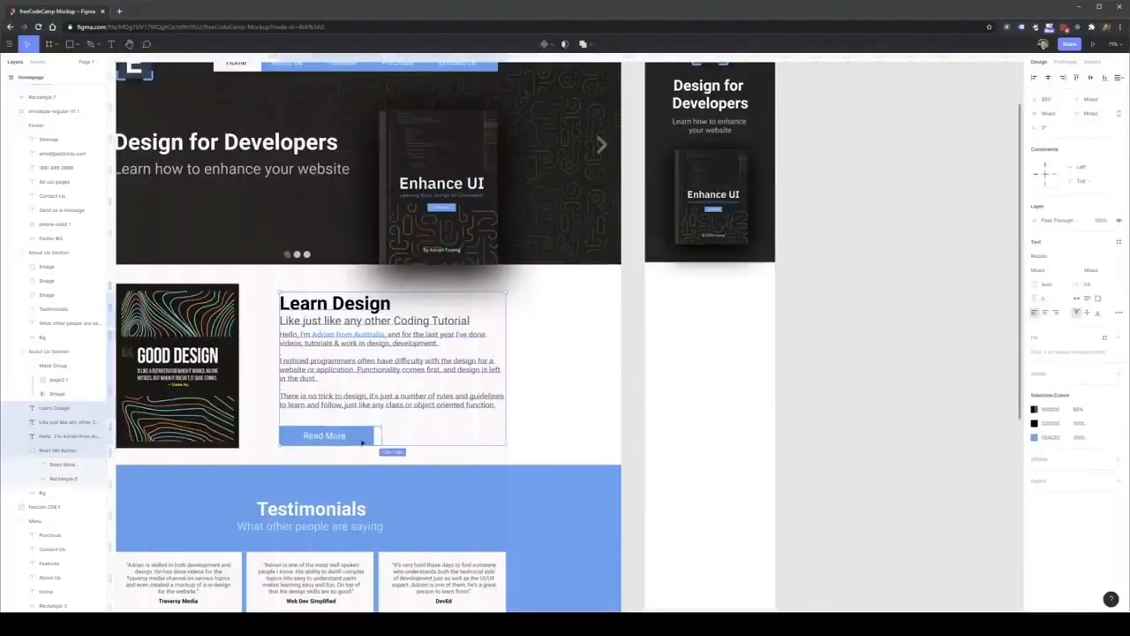
drag(334, 389, 714, 369)
click(753, 489)
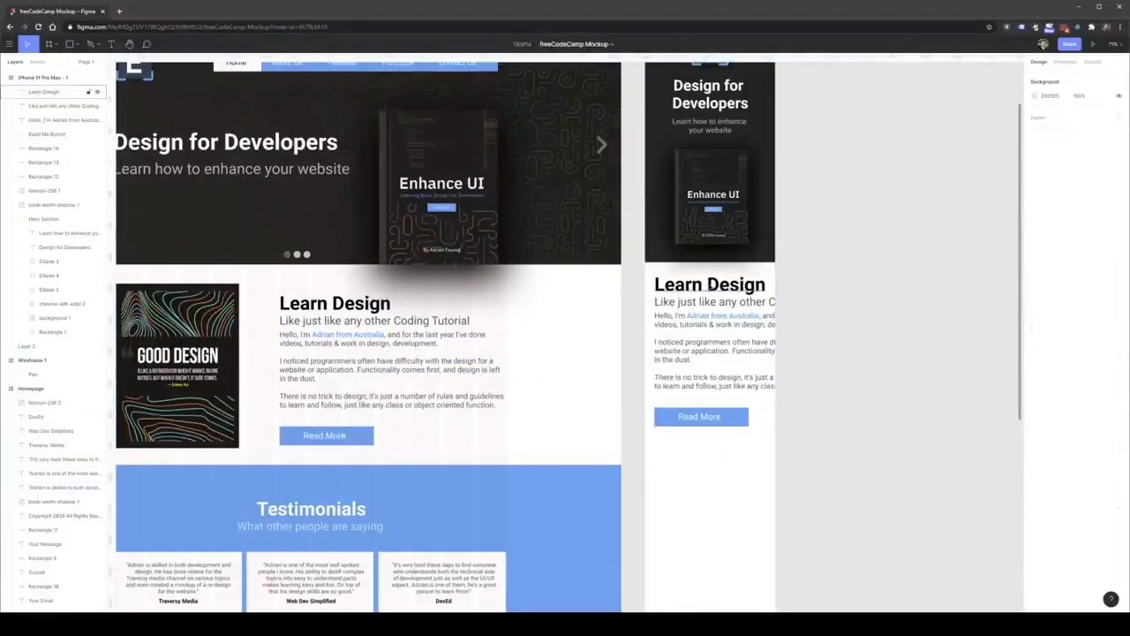
Set the mobile Learn Design heading's font size to 48 and its subtitle's font size to 24.
click(53, 92)
click(1109, 284)
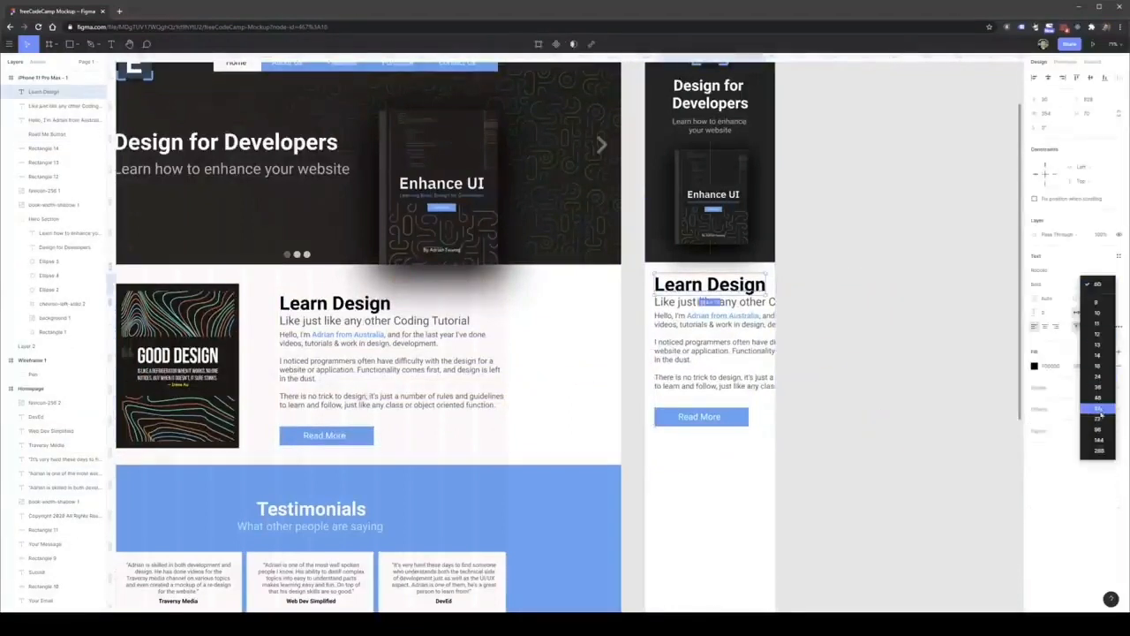
click(1097, 408)
click(758, 303)
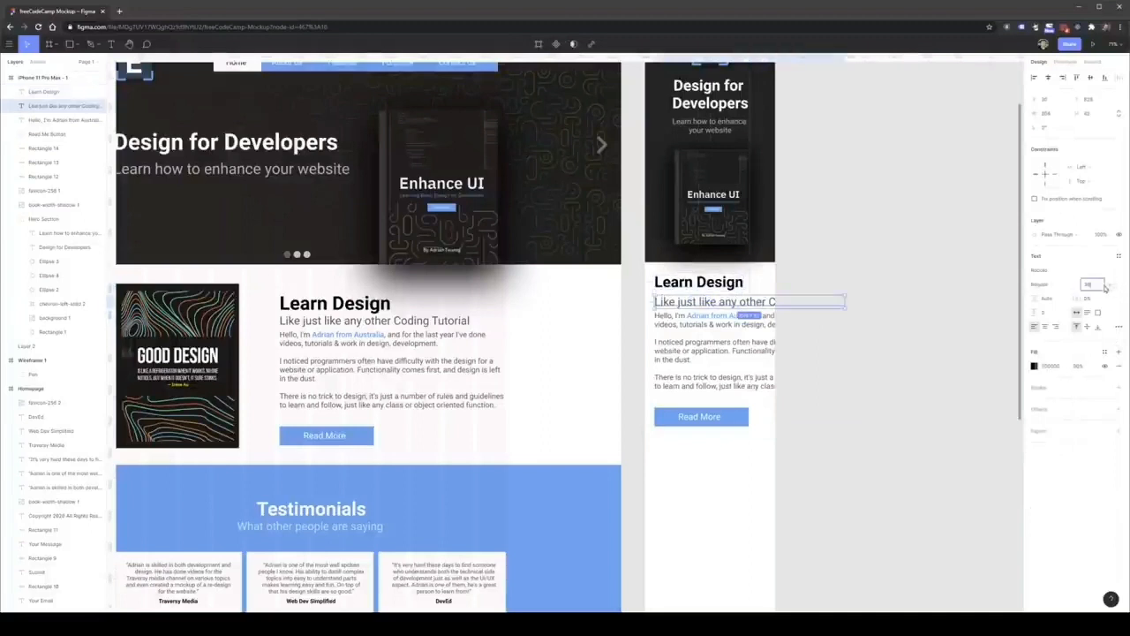
click(1106, 284)
click(1097, 275)
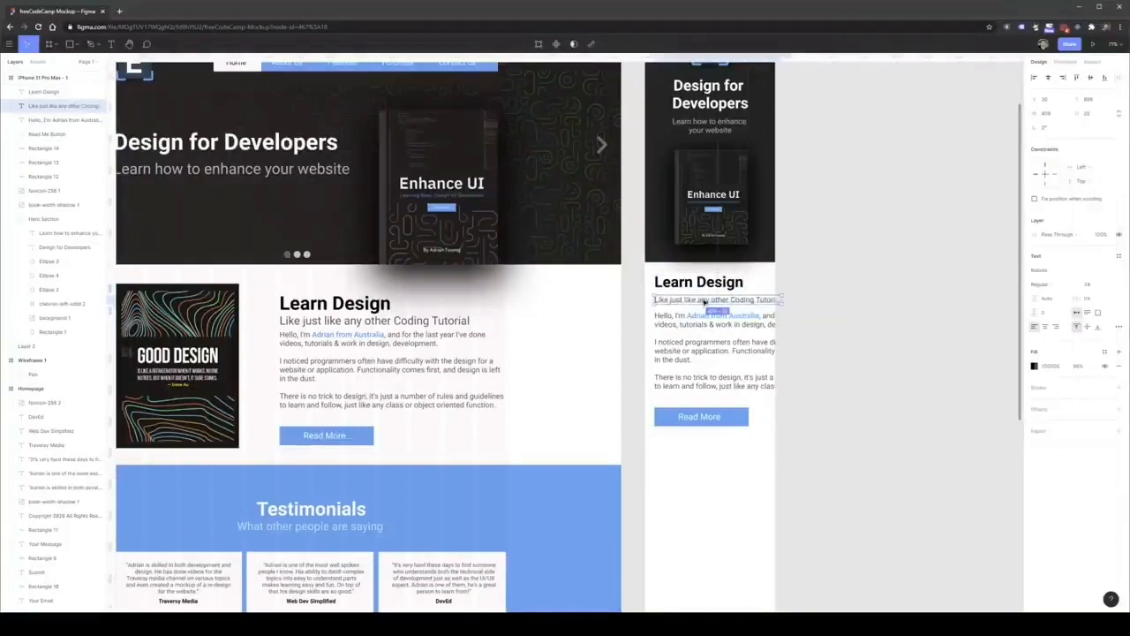
Set the mobile paragraph's font size to 18 and narrow its text box to fit inside the phone frame's margins.
click(713, 335)
drag(777, 350, 873, 350)
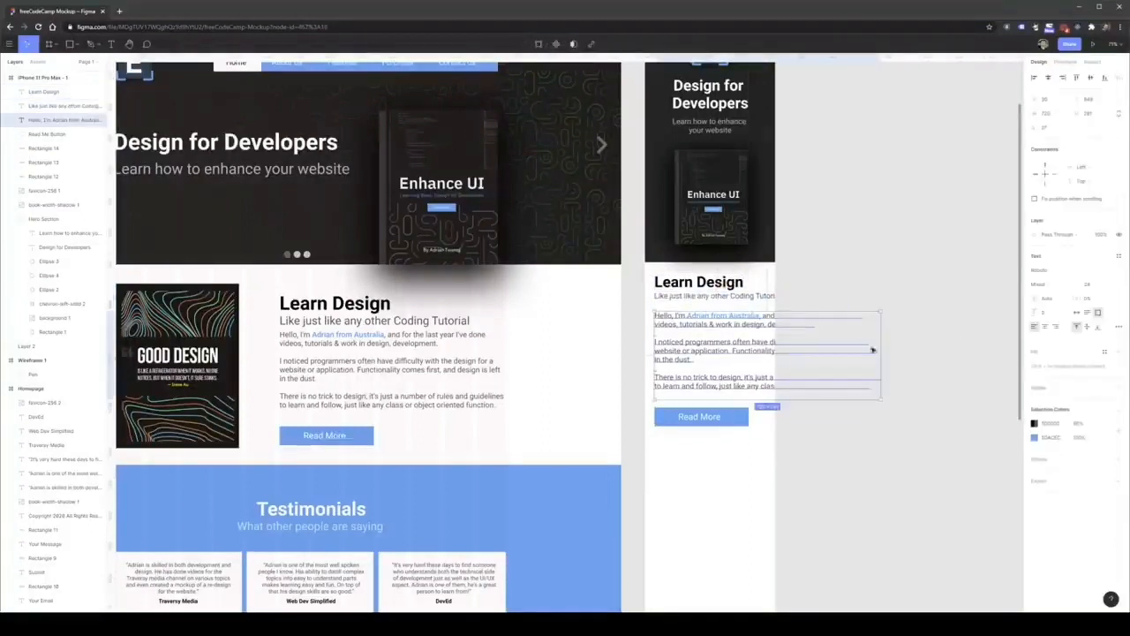
click(1105, 285)
click(1095, 206)
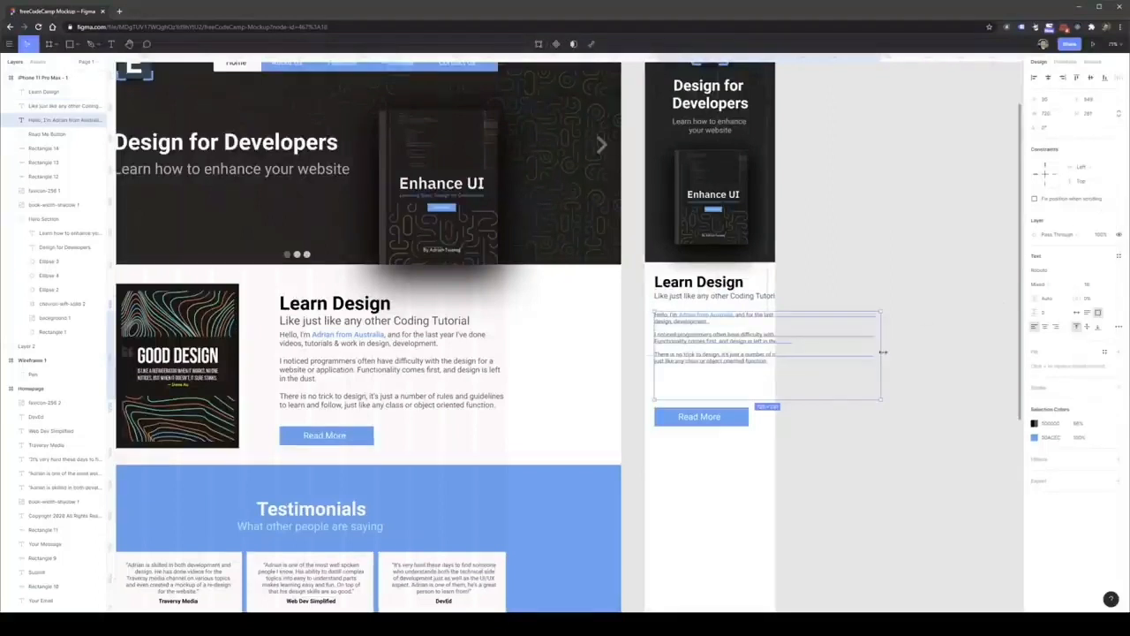
drag(883, 351, 767, 353)
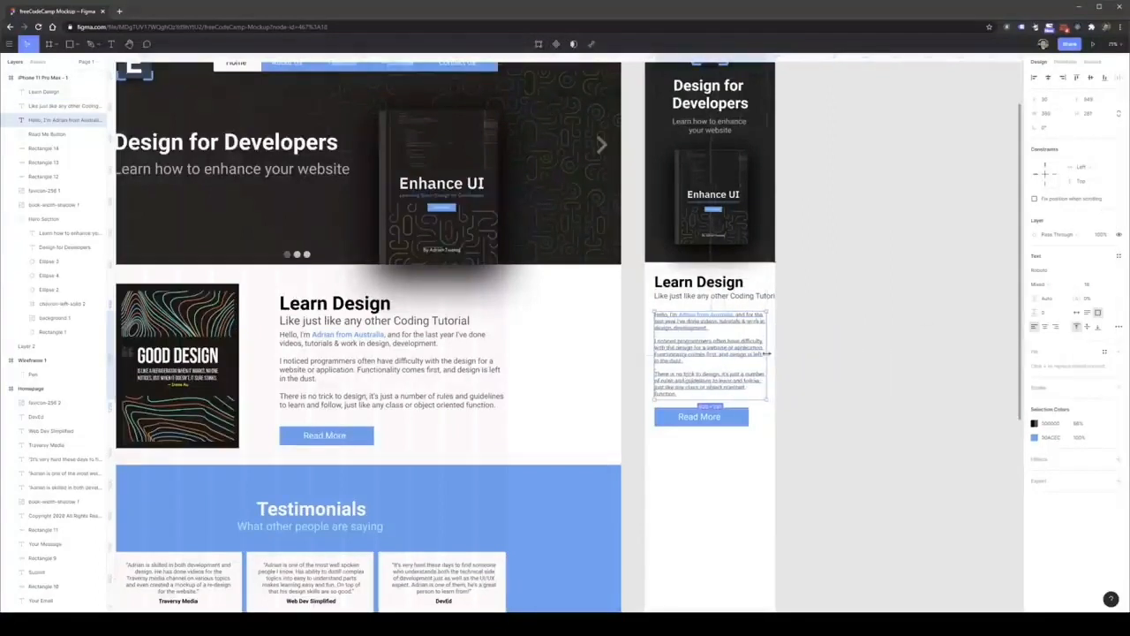
Narrow the mobile subtitle's text box so it wraps inside the frame, and shift the paragraph and button down slightly.
click(747, 297)
drag(783, 298, 772, 296)
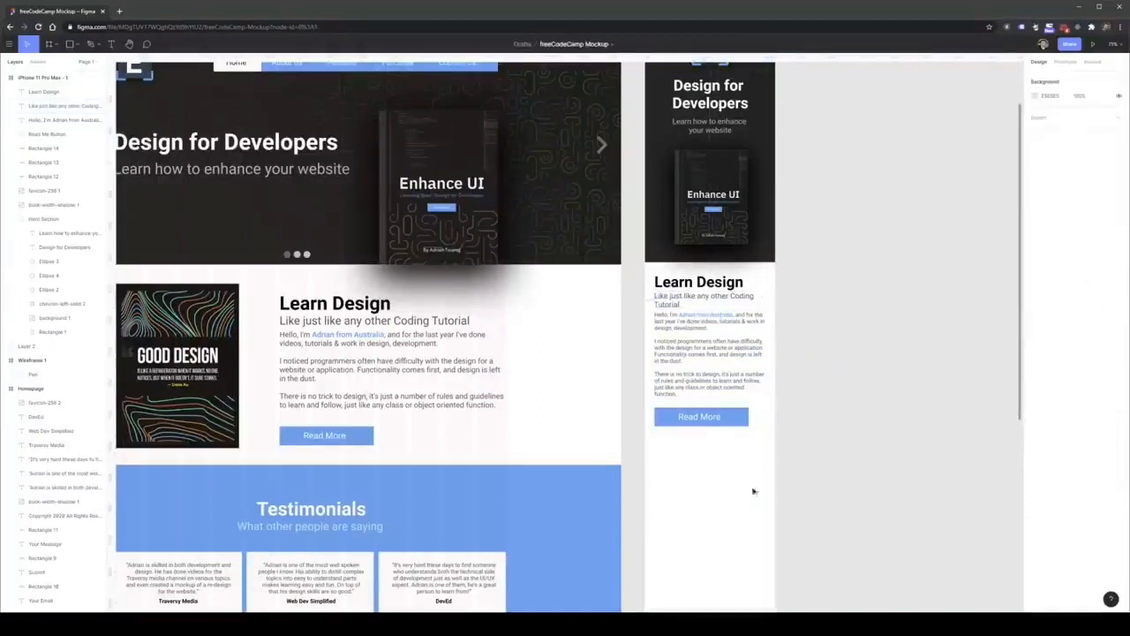
drag(755, 492, 653, 311)
key(Escape)
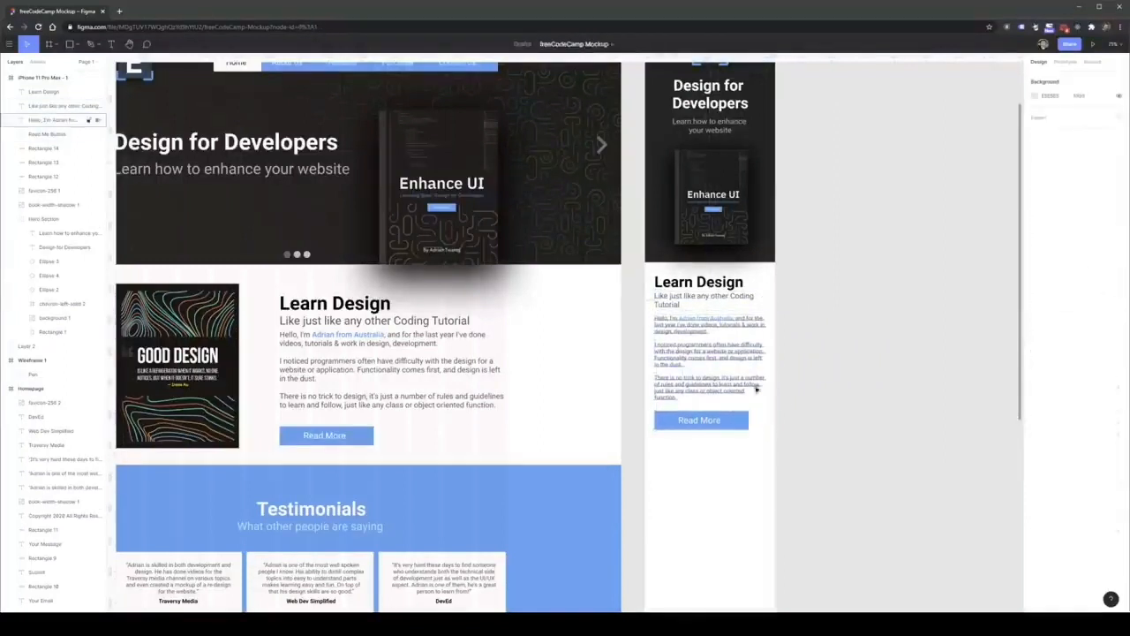
scroll(782, 459, down, 1)
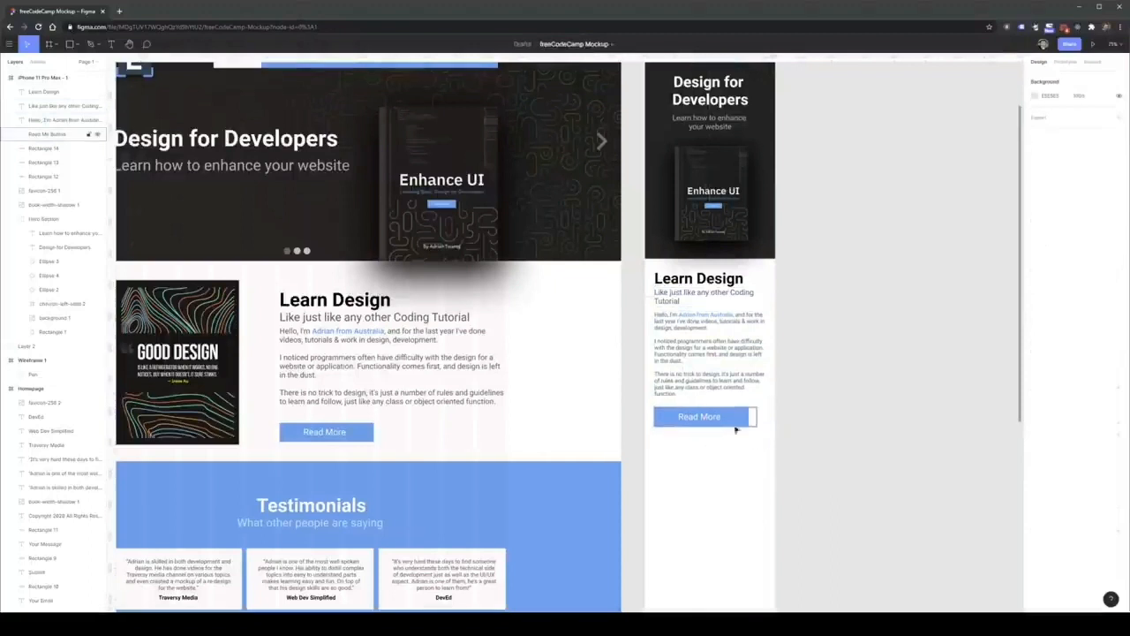
click(733, 424)
key(s)
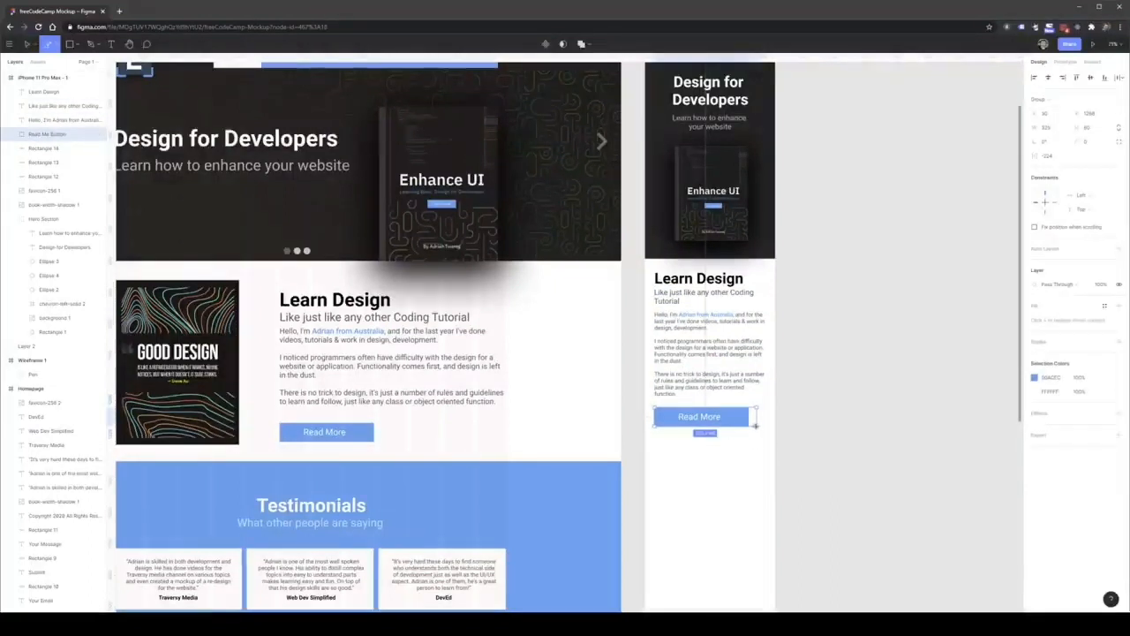
click(756, 426)
click(747, 459)
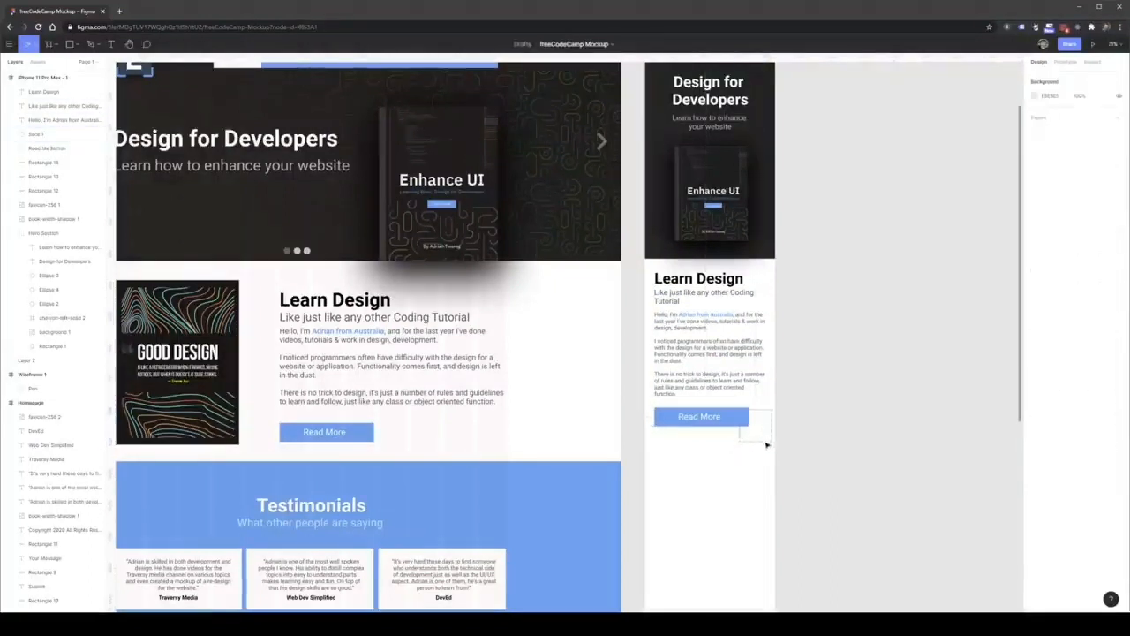
key(ctrl+z)
key(ctrl+z)
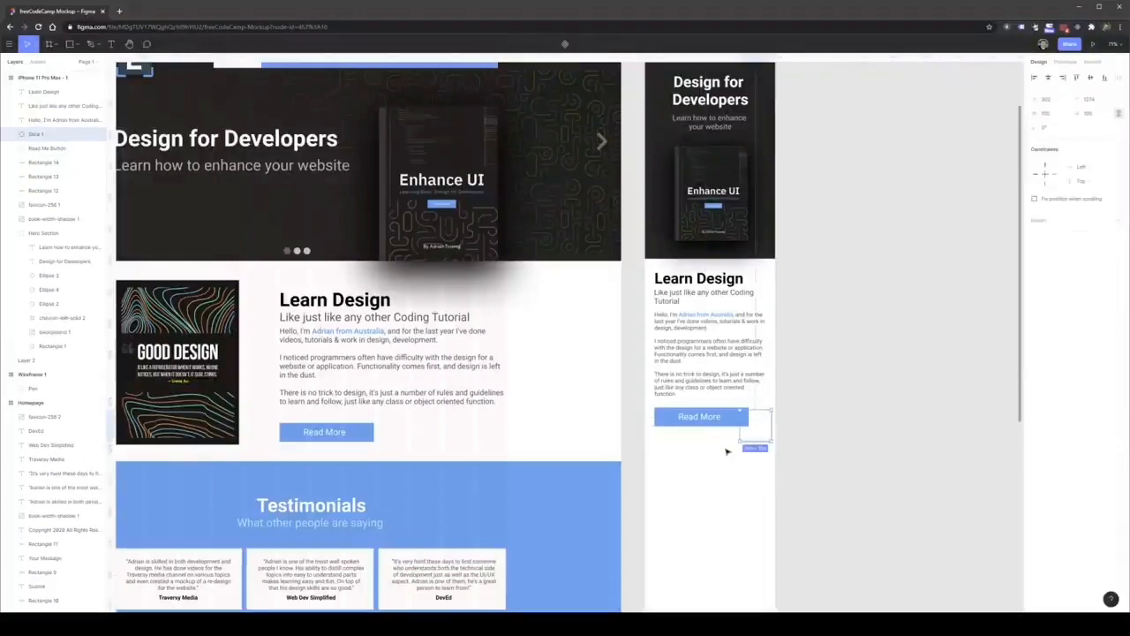
drag(756, 425, 731, 422)
click(751, 448)
key(ctrl+z)
key(ctrl+z)
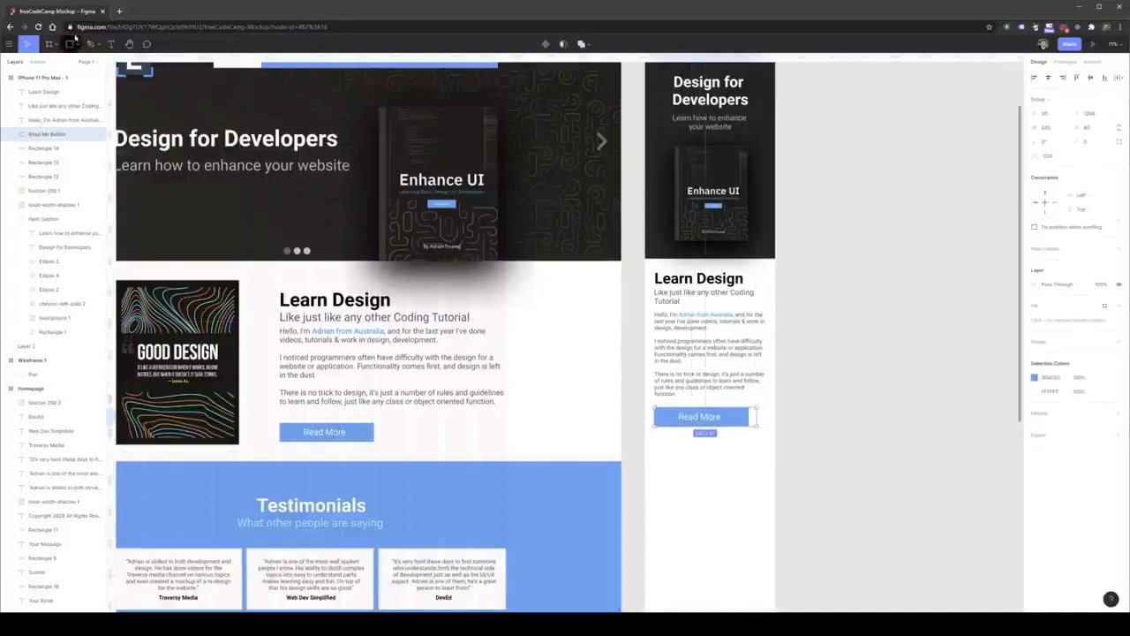
Scale the mobile Read More button group down proportionally to about 250 px wide with the Scale tool.
click(35, 44)
click(40, 75)
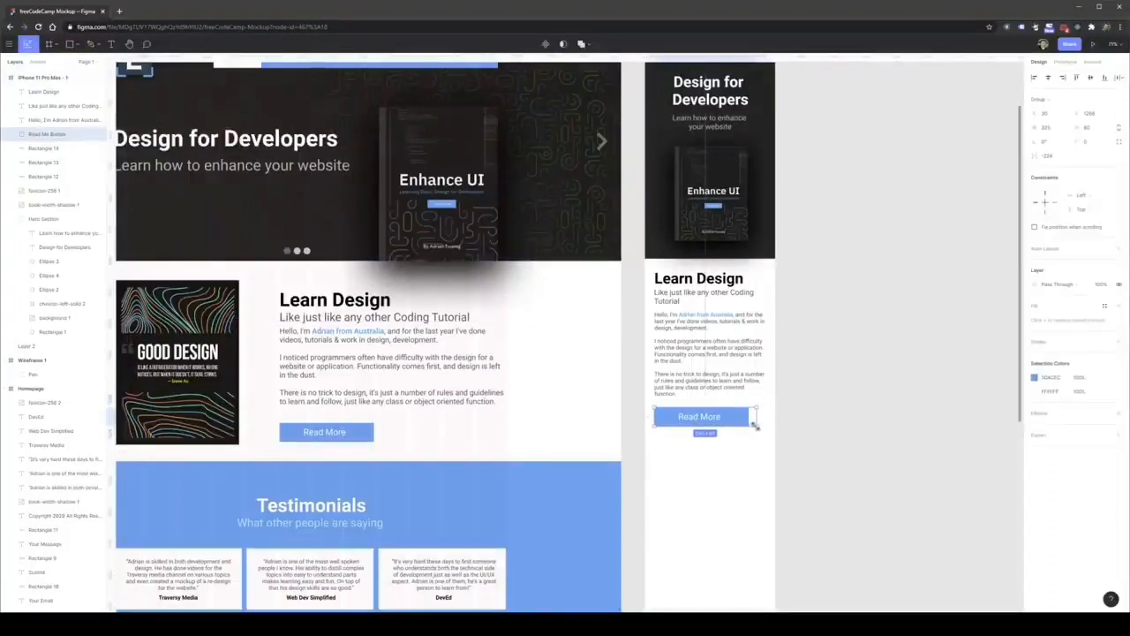
drag(756, 426, 721, 426)
click(738, 450)
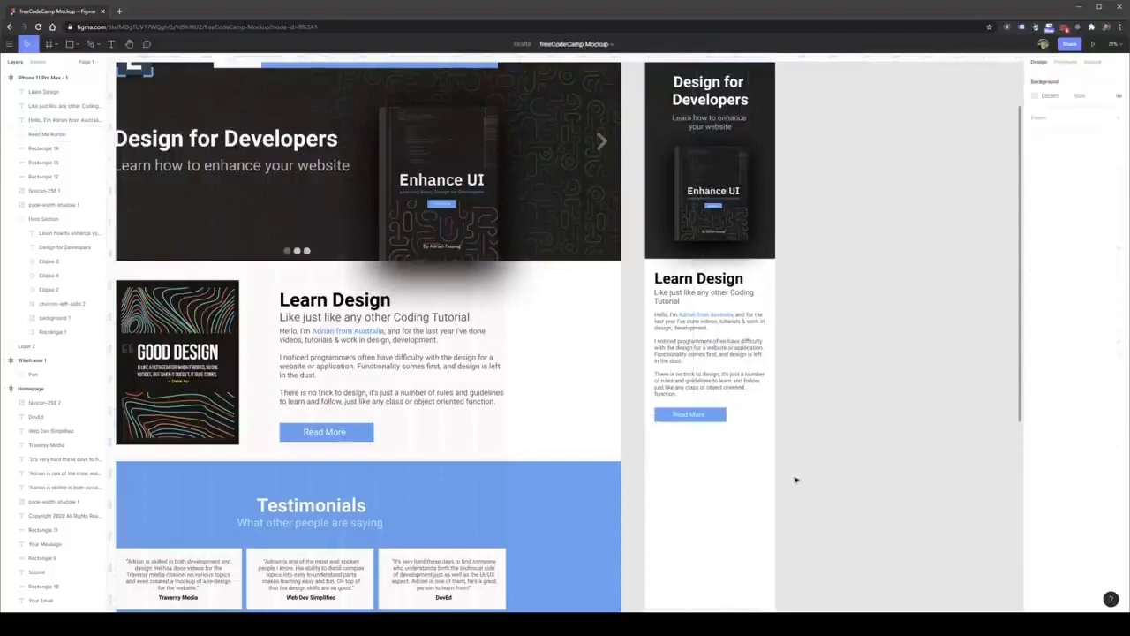
Center-align the mobile Learn Design texts and widen the heading's text box to about 352 px to match the paragraph.
drag(796, 481, 644, 267)
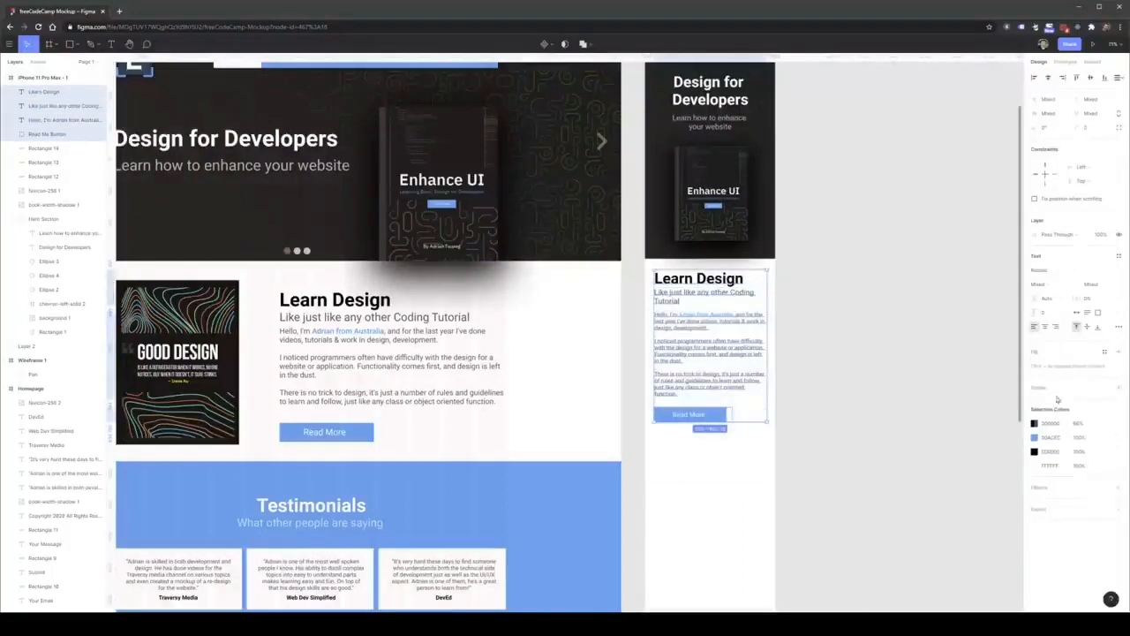
click(1044, 326)
click(724, 280)
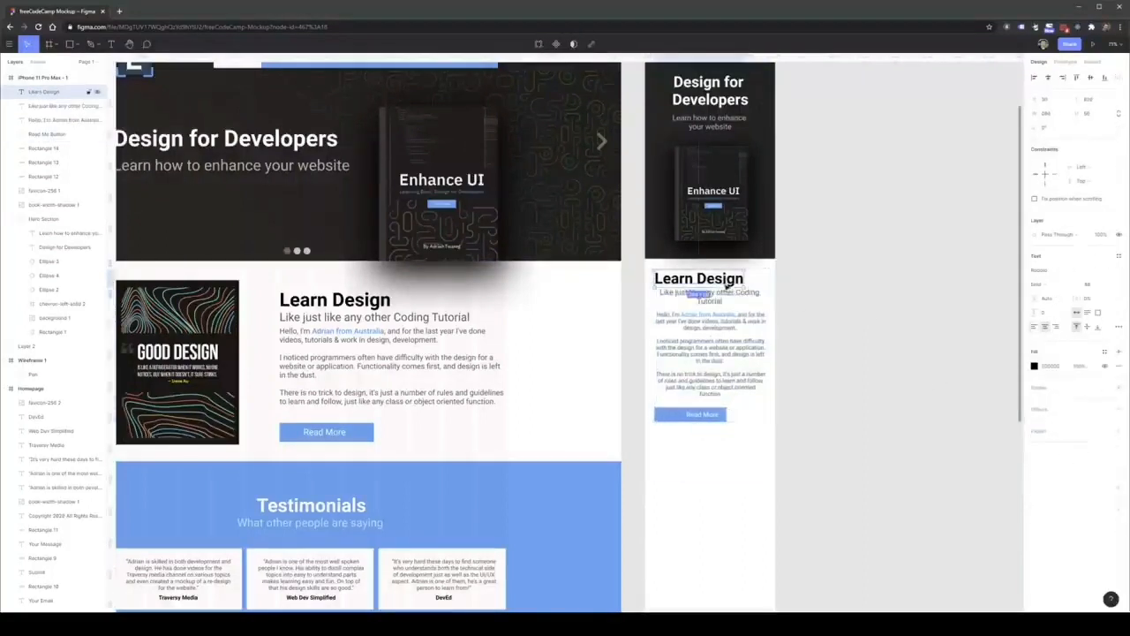
drag(747, 279, 765, 280)
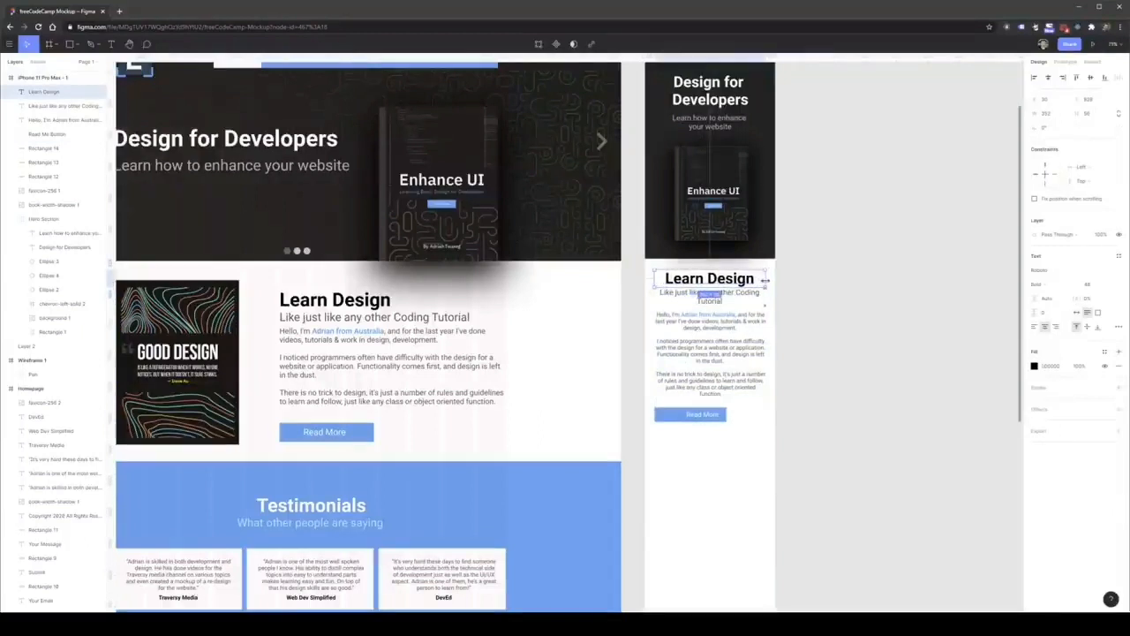
click(853, 329)
Center the Read More label within its blue rectangle and center the button beneath the mobile paragraph.
double_click(711, 414)
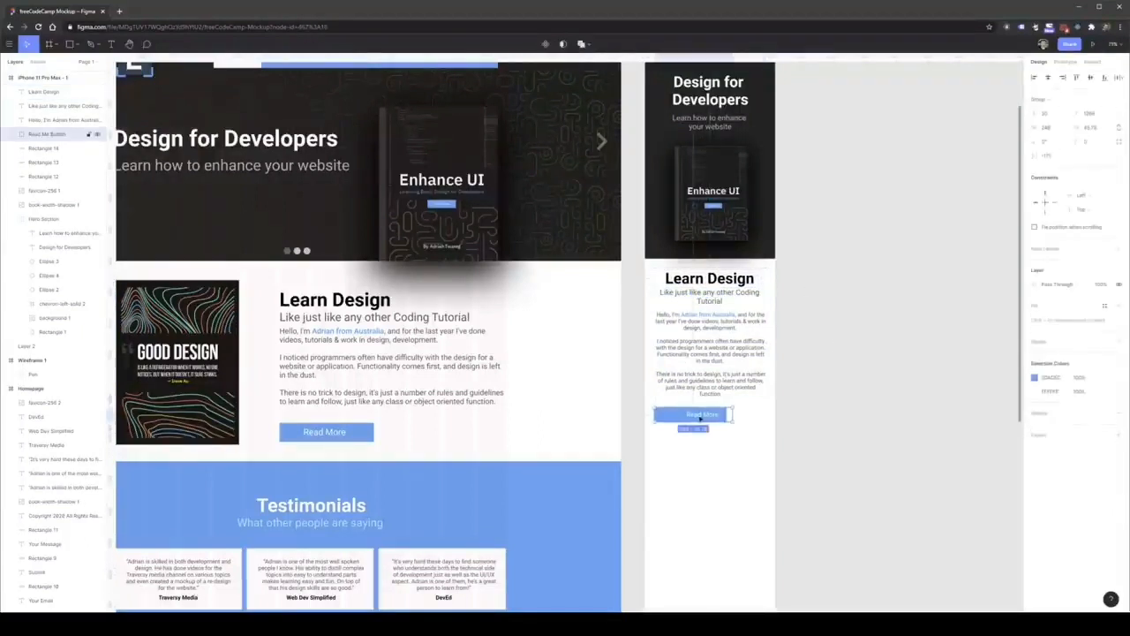
drag(697, 414, 720, 421)
click(717, 444)
click(692, 415)
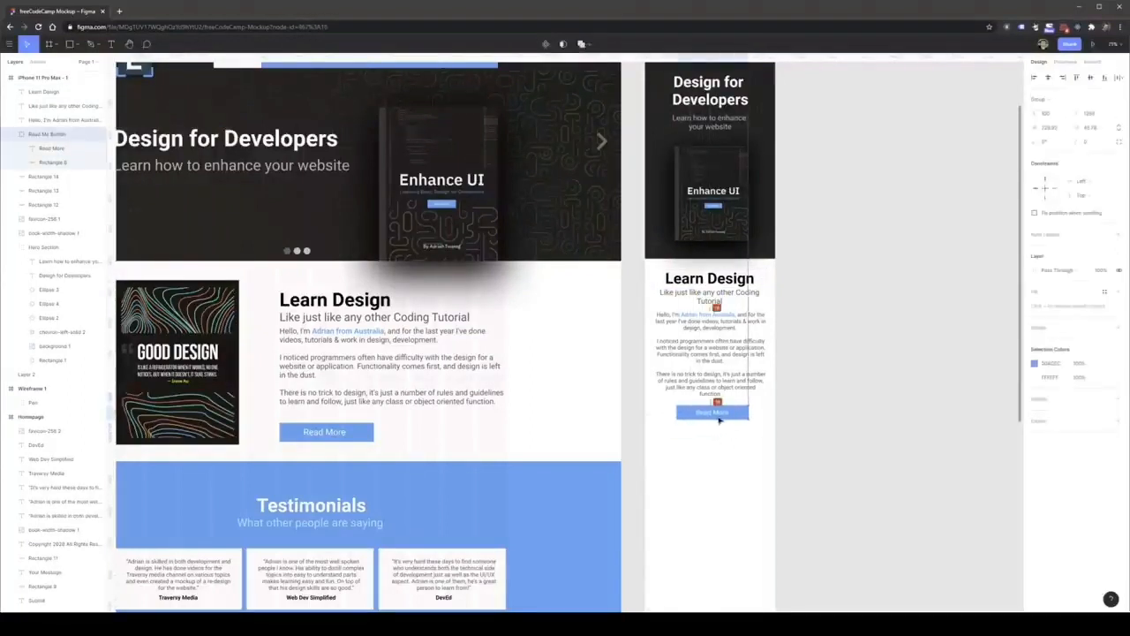
Move the mobile subtitle, paragraph and Read More button down slightly, away from the Learn Design heading.
click(724, 440)
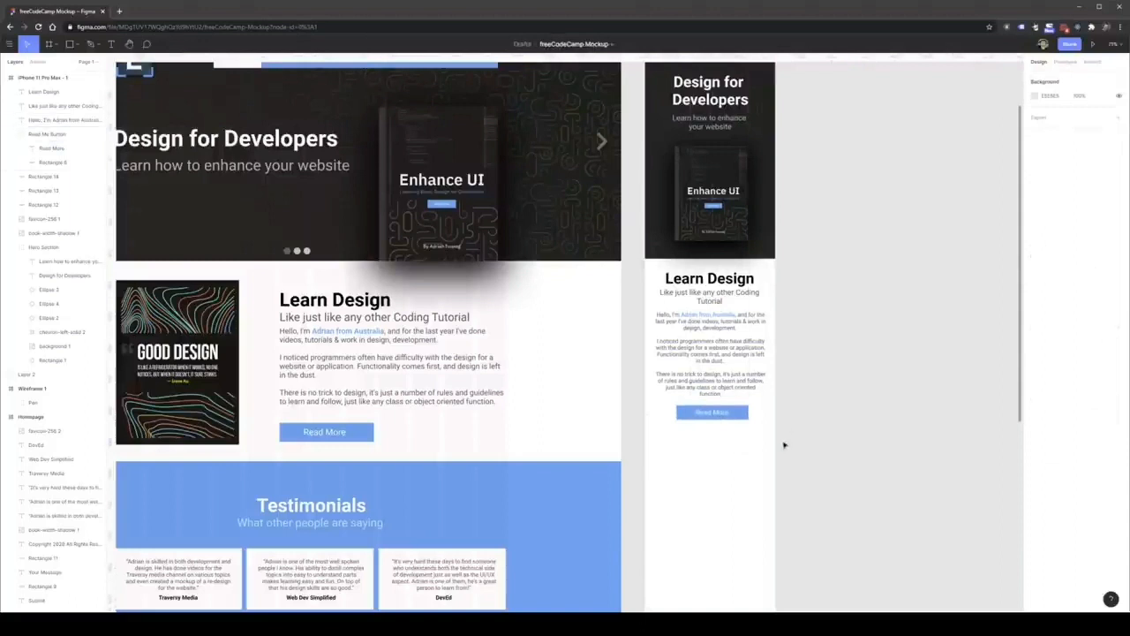
drag(784, 449, 700, 302)
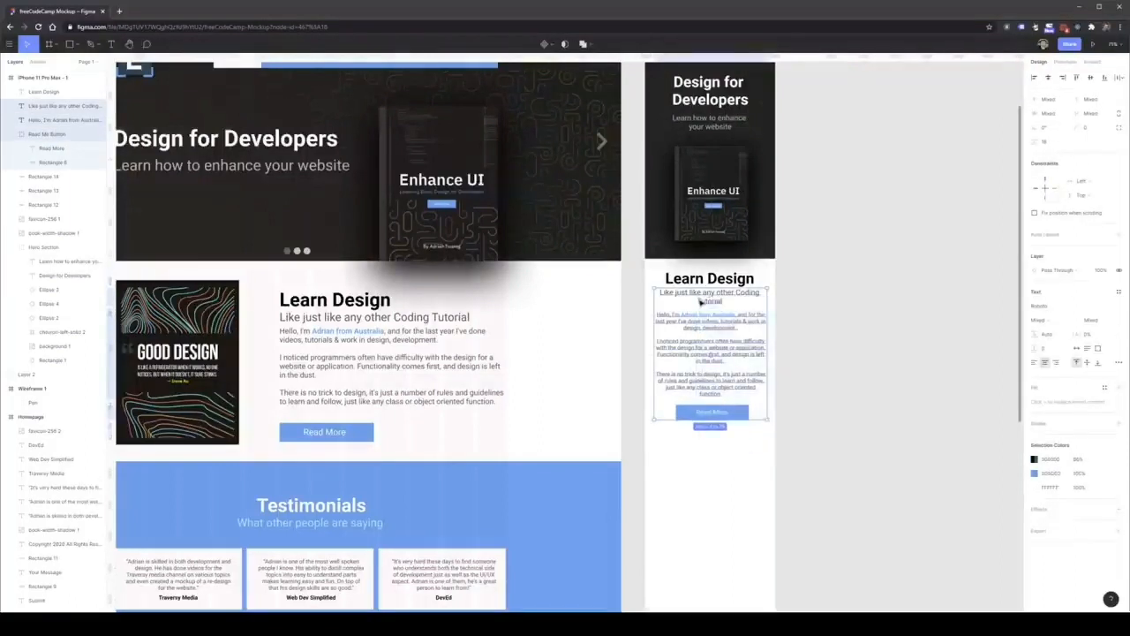
click(825, 351)
Copy the desktop Good Design image into the phone frame below the Read More button.
click(227, 374)
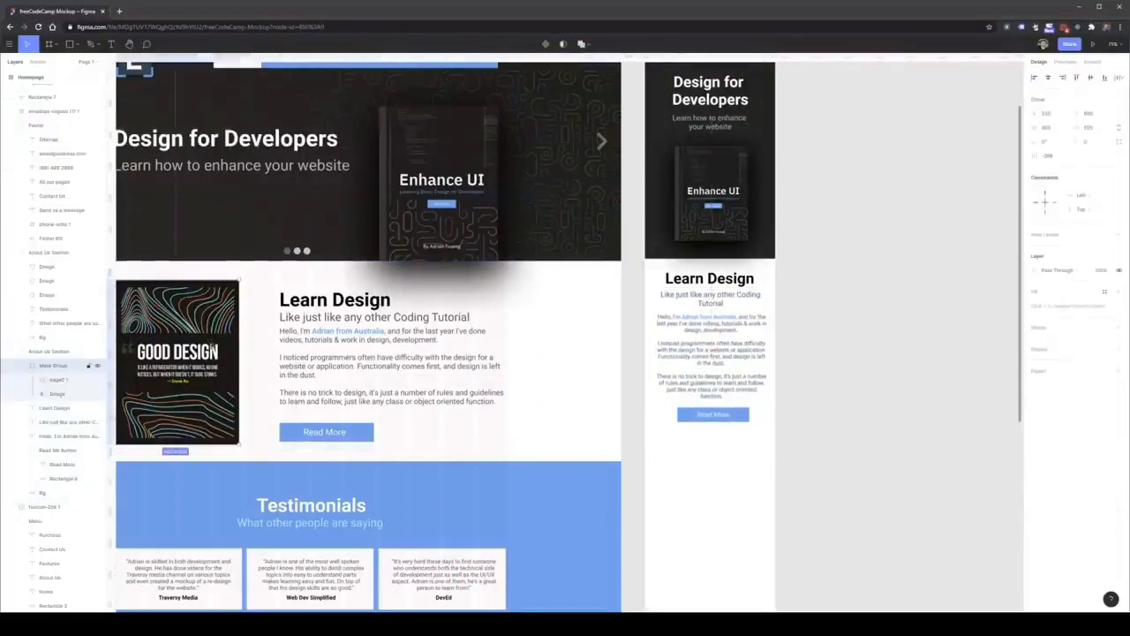
drag(227, 373, 755, 531)
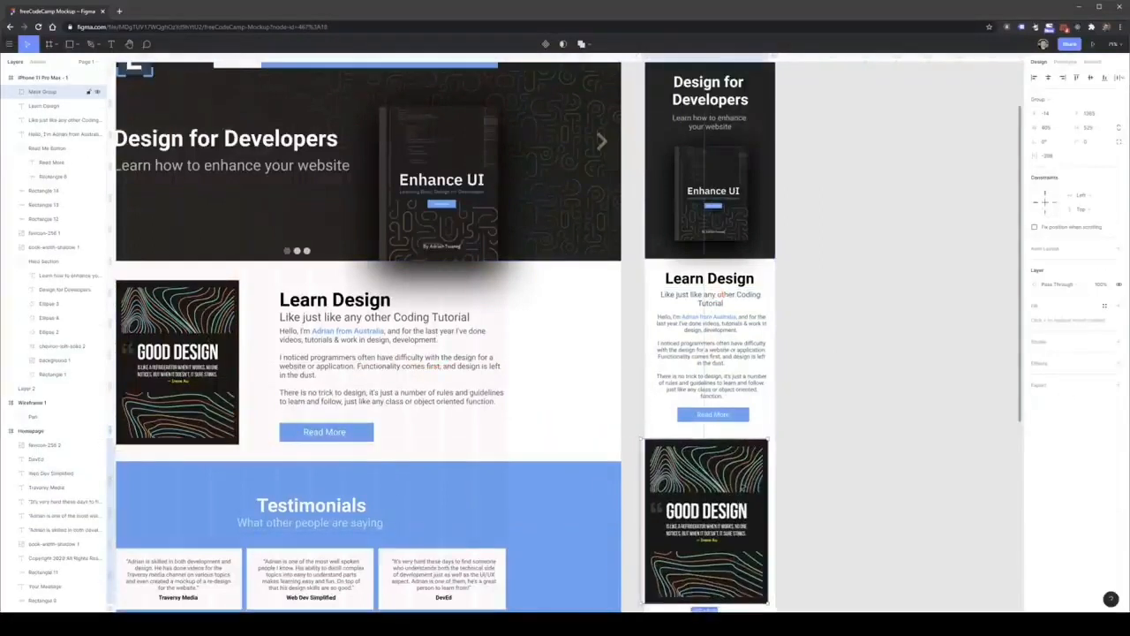
scroll(761, 462, down, 3)
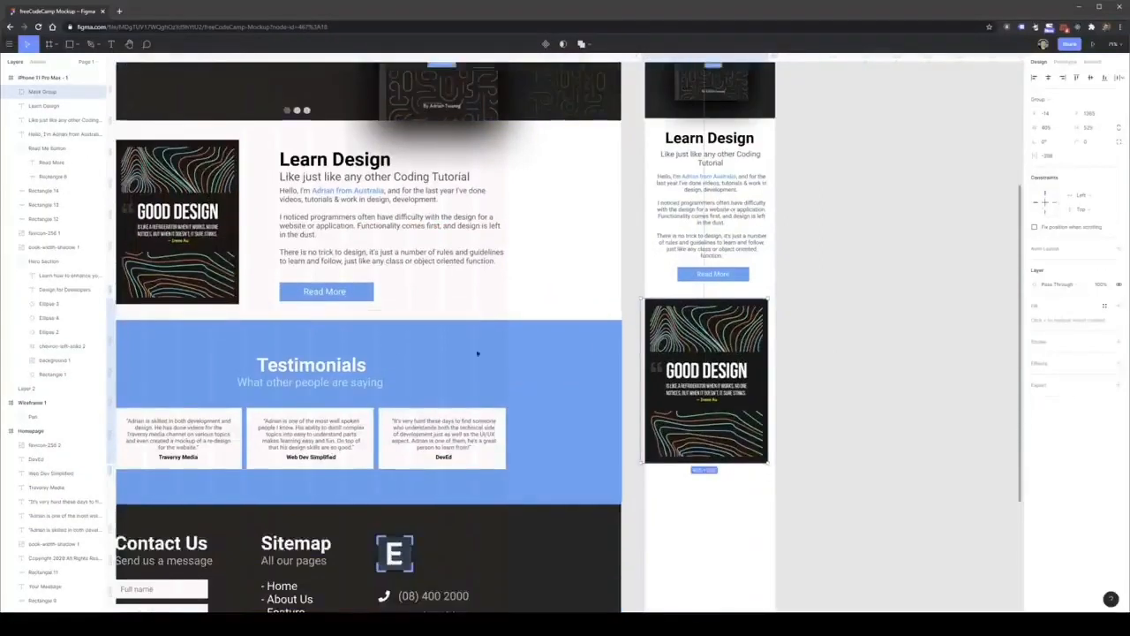
Scale the copied Good Design image down to about 249 px wide and center it beneath the mobile Read More button.
key(f)
click(32, 46)
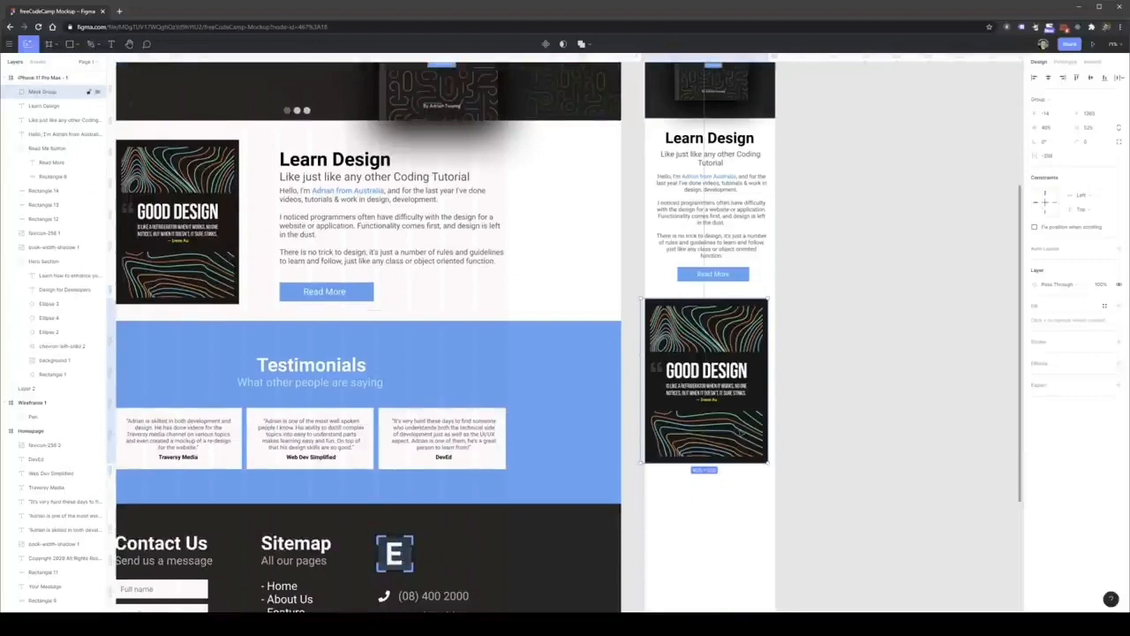
drag(766, 463, 718, 400)
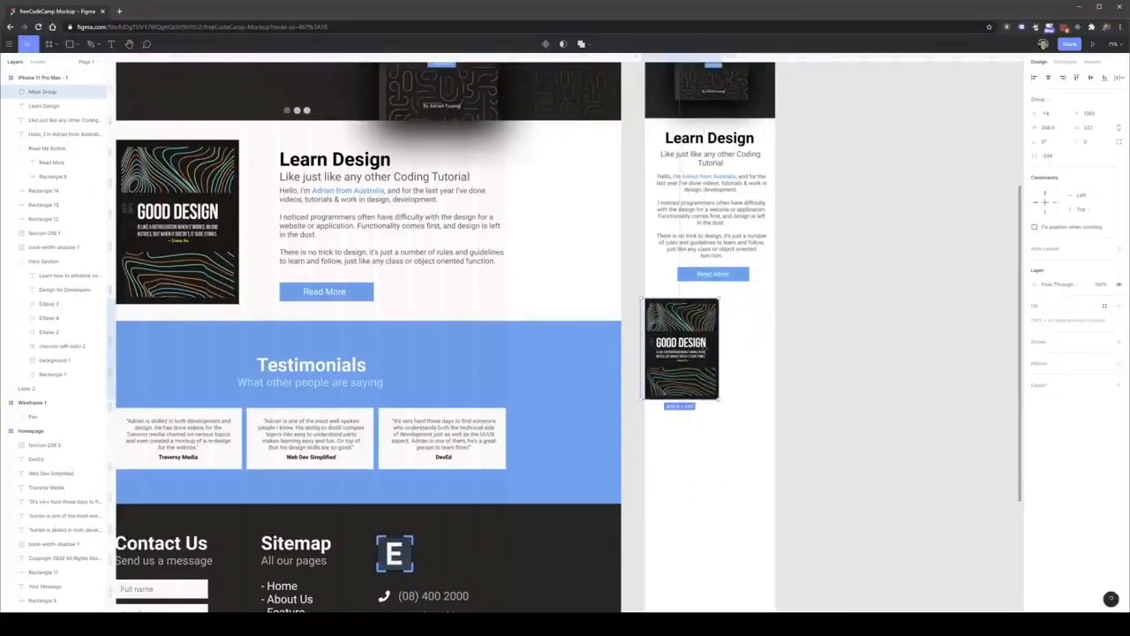
drag(694, 352, 720, 348)
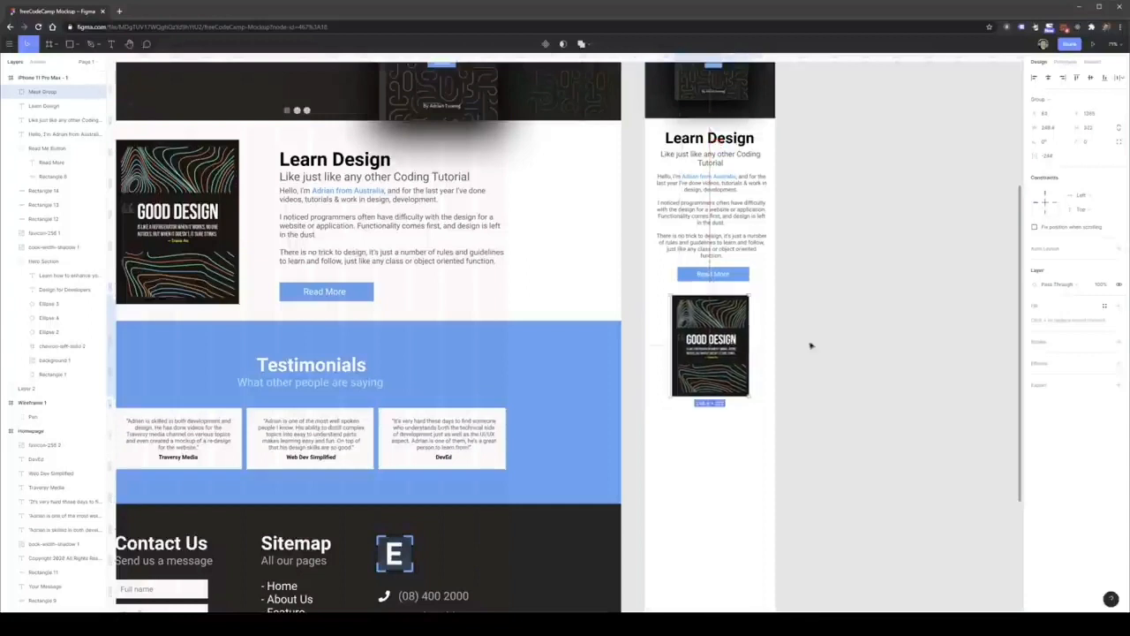
click(803, 349)
Shift the mobile Read More button slightly so it is horizontally centered beneath the paragraph.
scroll(804, 349, up, 1)
drag(727, 283, 723, 283)
click(762, 284)
scroll(624, 365, up, 2)
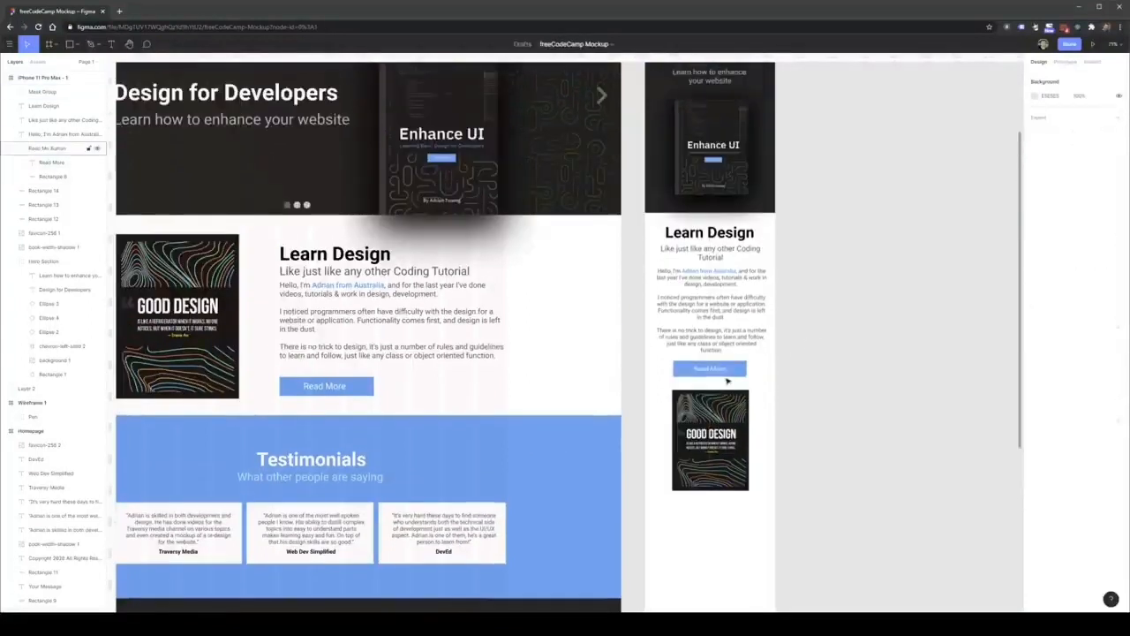
Compare the mobile hero and Learn Design sections with the desktop homepage and its remaining sections.
scroll(689, 375, down, 1)
scroll(733, 384, up, 1)
scroll(763, 391, up, 3)
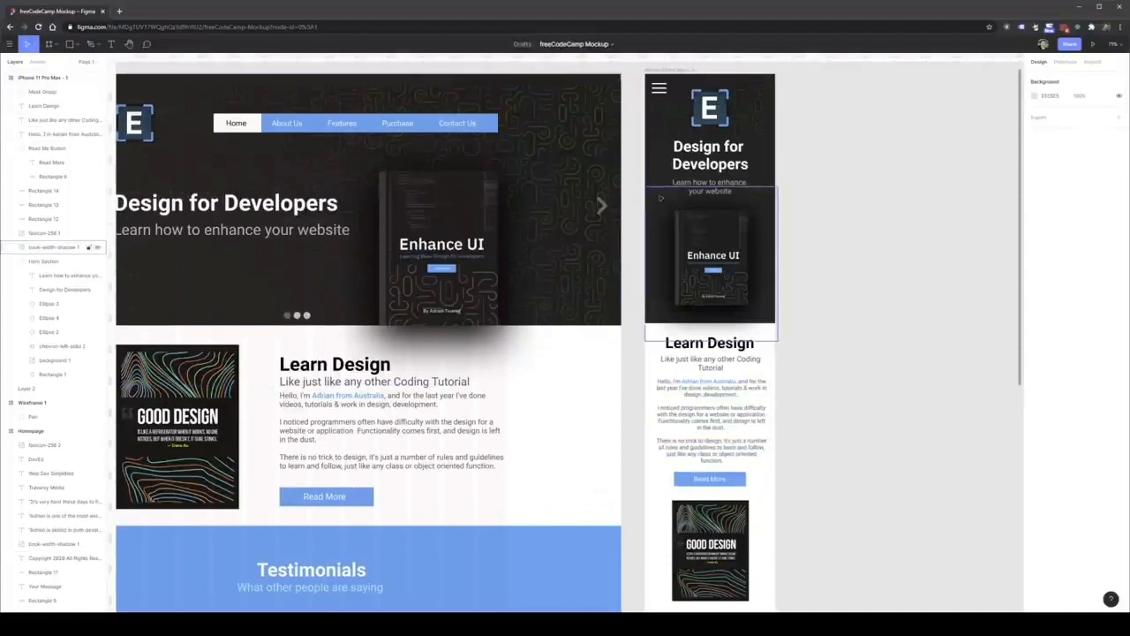
scroll(641, 284, down, 1)
scroll(640, 281, down, 5)
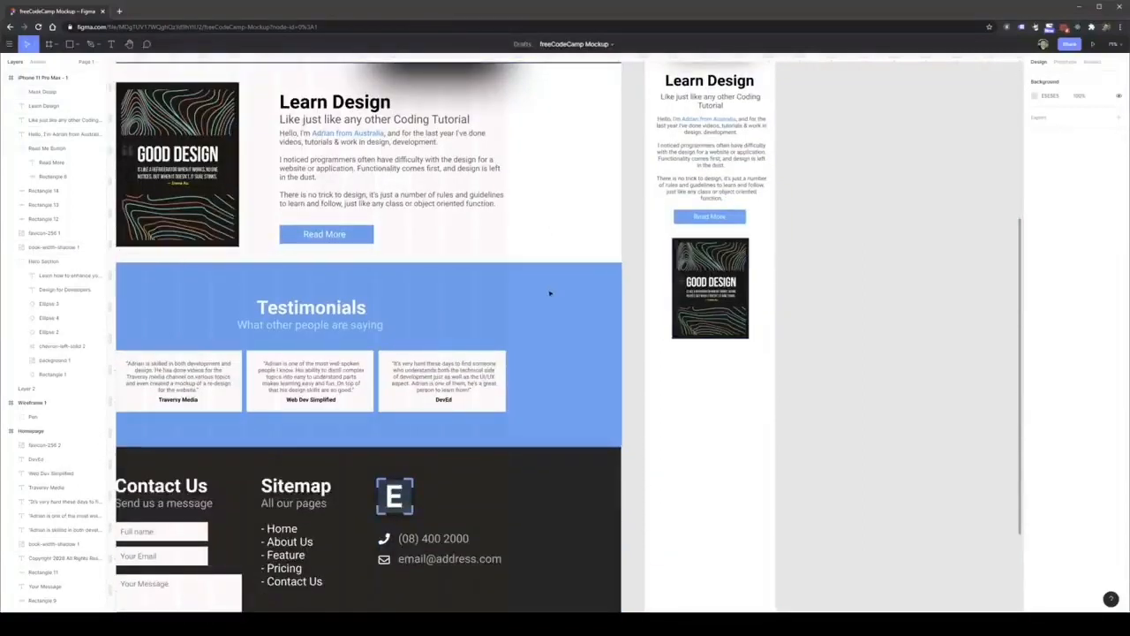
scroll(554, 291, down, 2)
scroll(716, 318, up, 4)
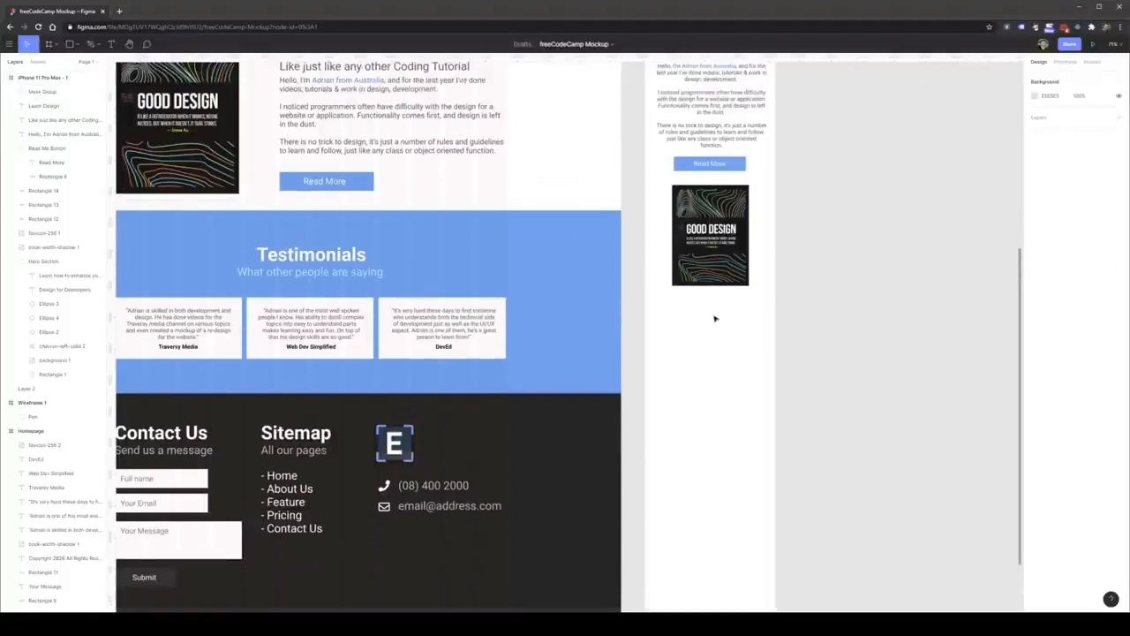
scroll(710, 306, up, 3)
scroll(530, 283, down, 10)
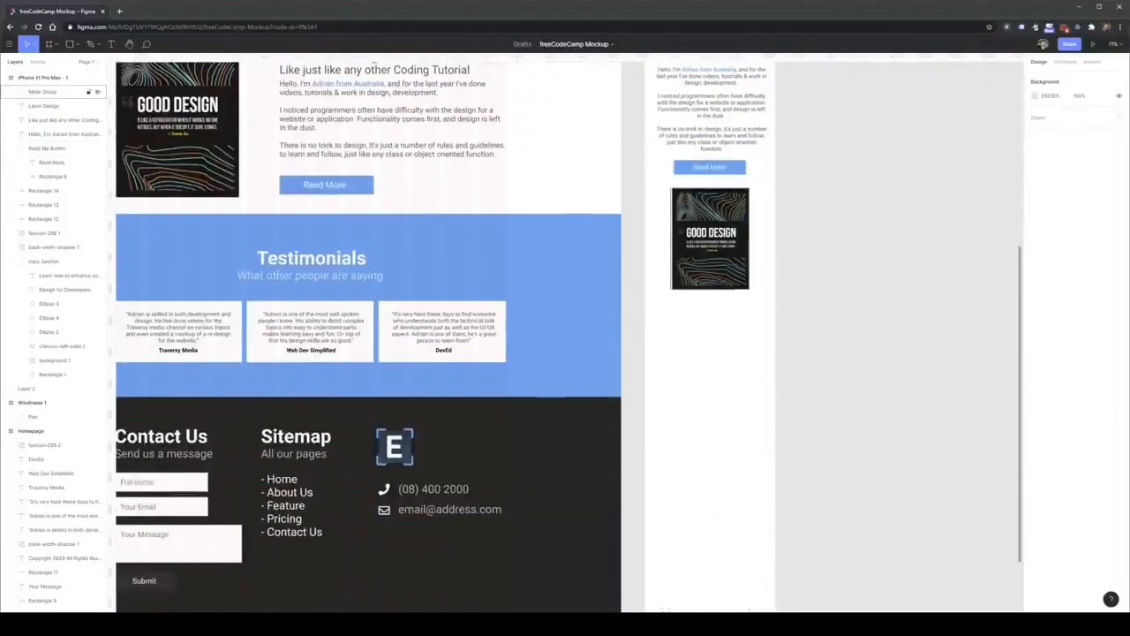
click(524, 246)
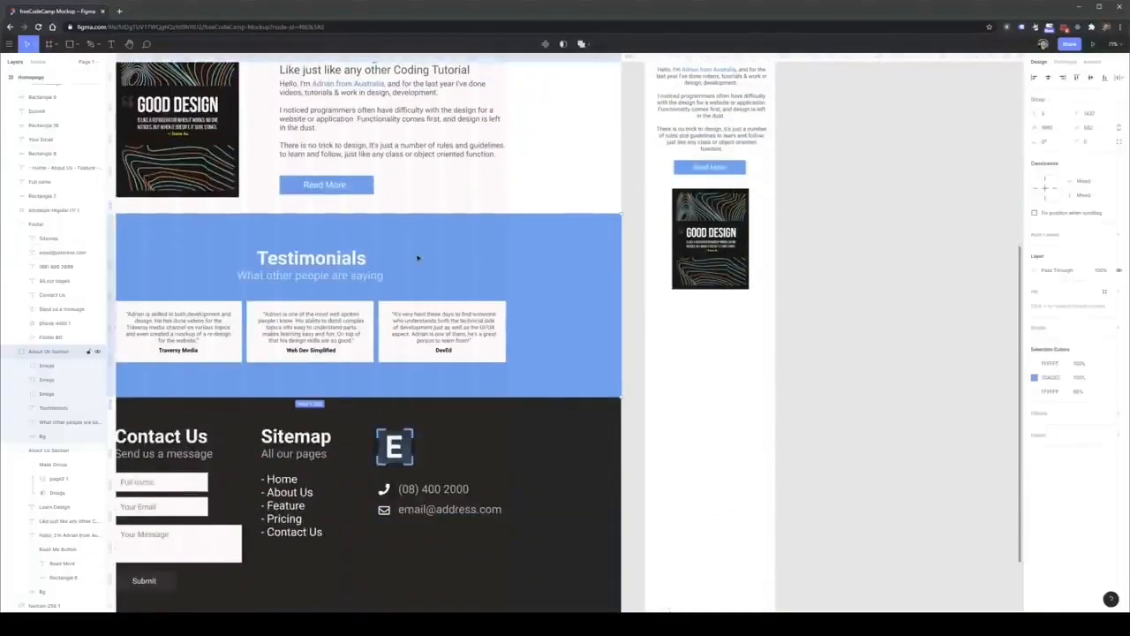
drag(418, 258, 707, 325)
key(Delete)
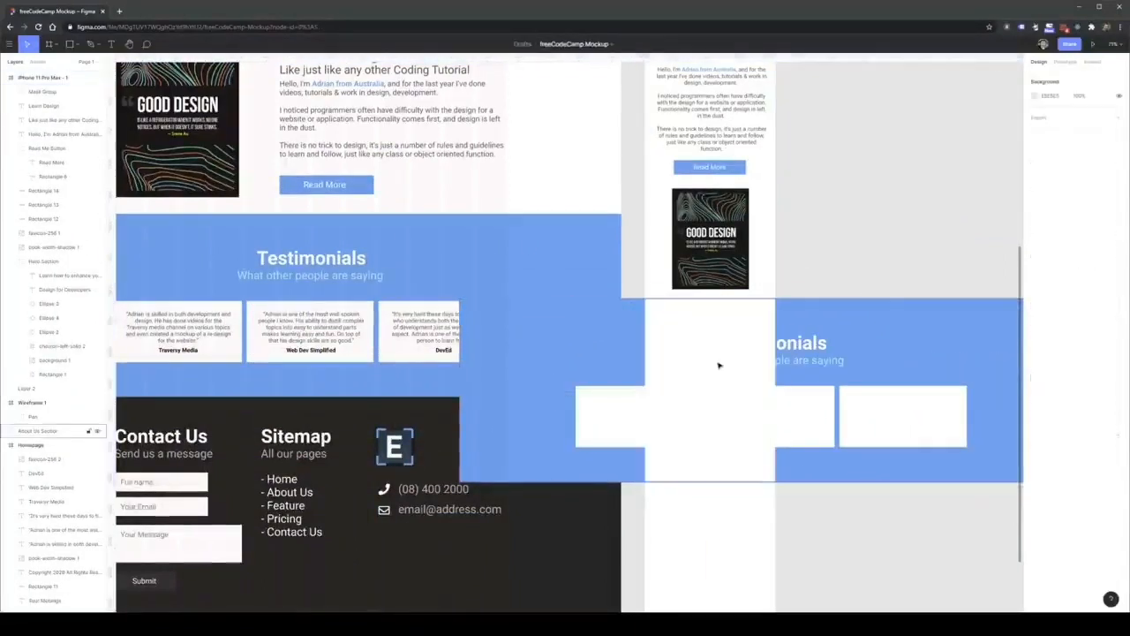
click(719, 365)
key(Delete)
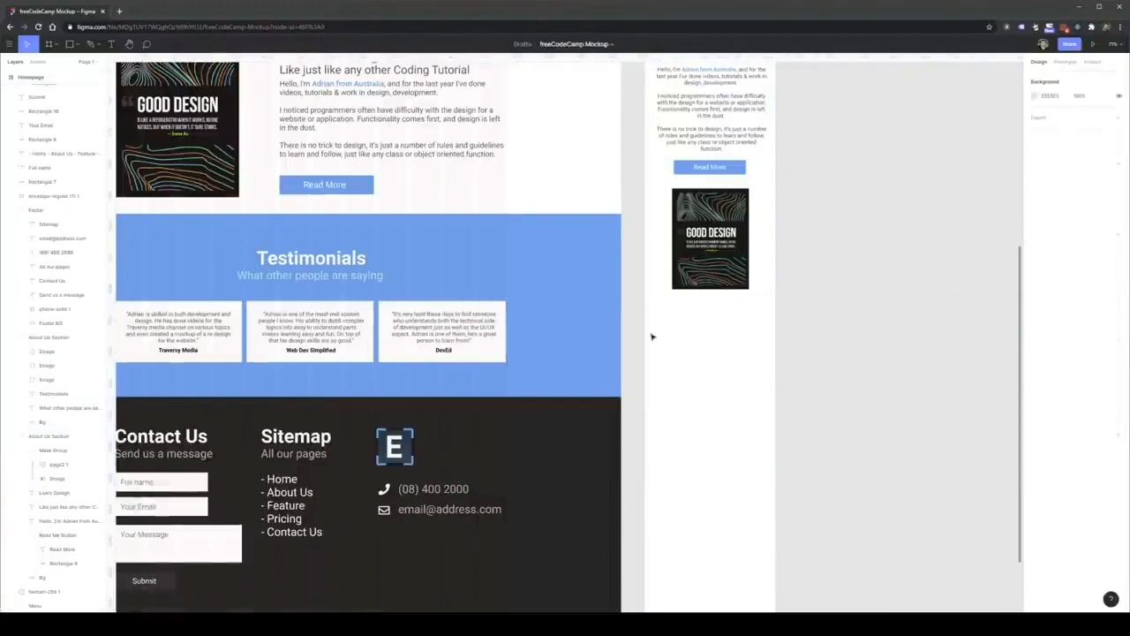
Copy the desktop Testimonials blue background over the phone frame and narrow the copy to about 353 px wide.
click(567, 306)
drag(488, 273, 850, 354)
drag(356, 361, 655, 365)
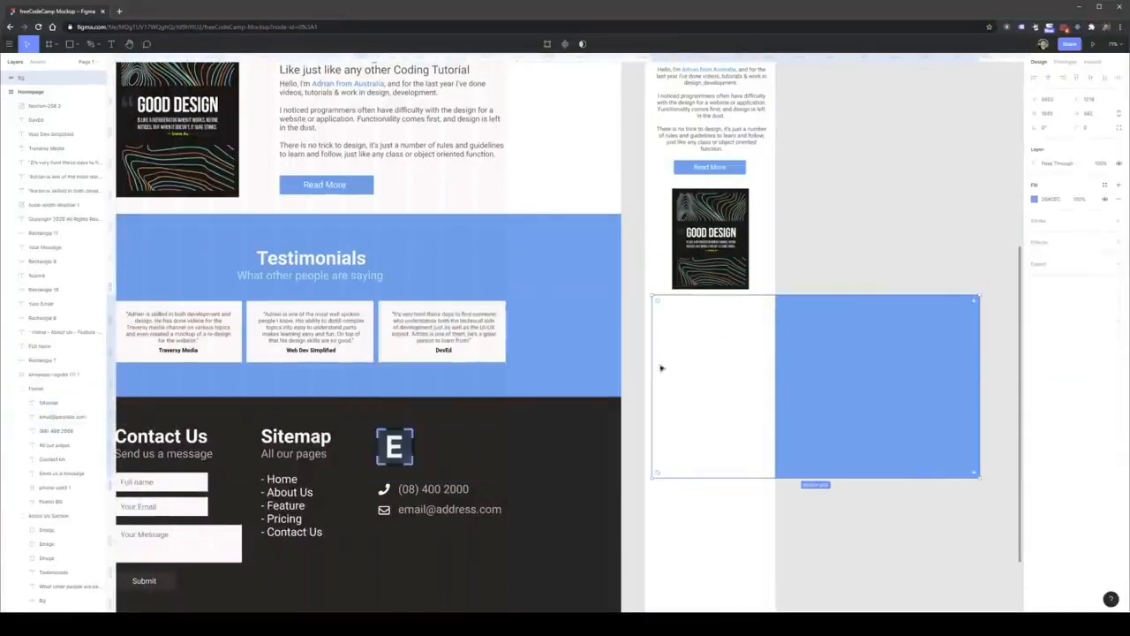
mouse_move(745, 360)
mouse_down()
mouse_move(769, 388)
mouse_move(712, 376)
mouse_move(748, 376)
mouse_up()
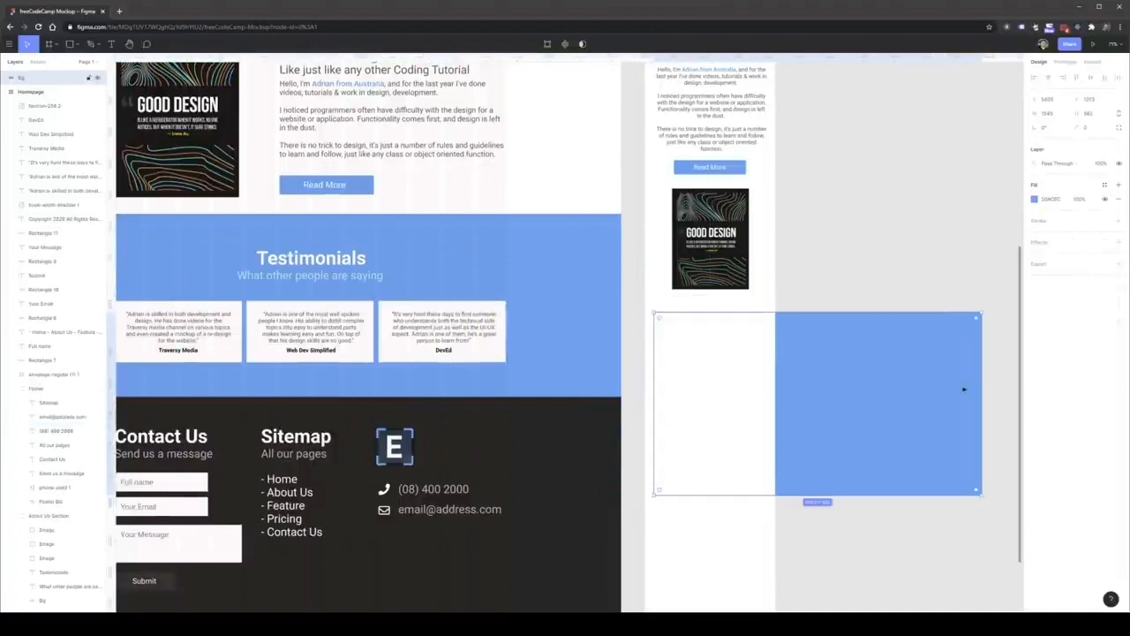
drag(983, 386, 767, 379)
mouse_move(723, 373)
mouse_down()
mouse_move(704, 391)
mouse_move(722, 385)
mouse_up()
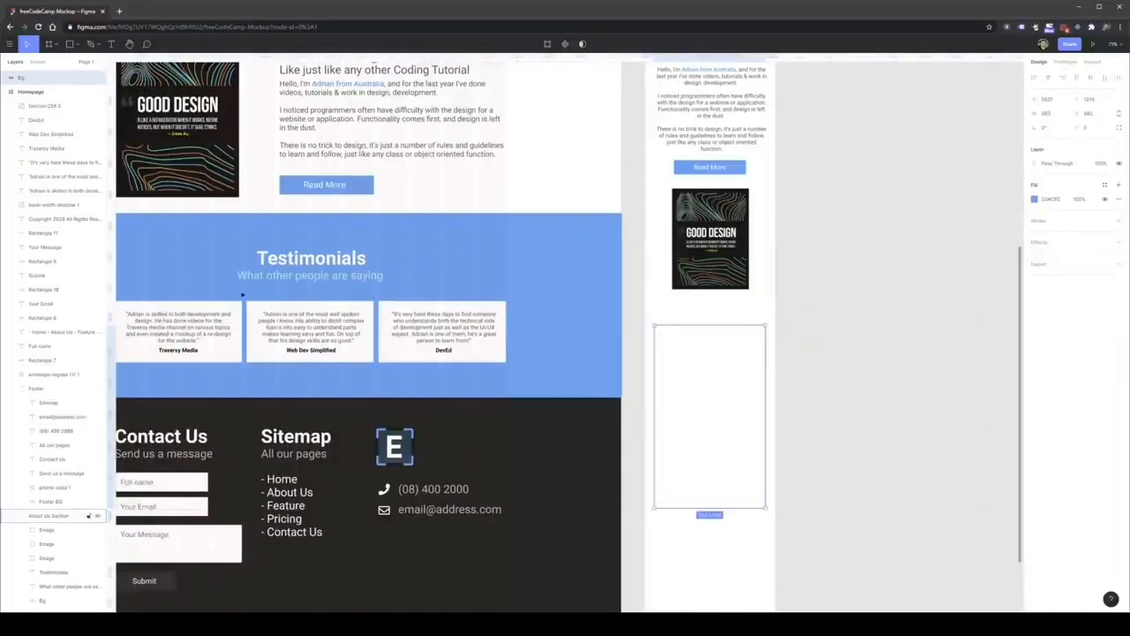
Move the copied blue rectangle out of the phone frame onto the empty canvas beside it.
drag(39, 83, 39, 94)
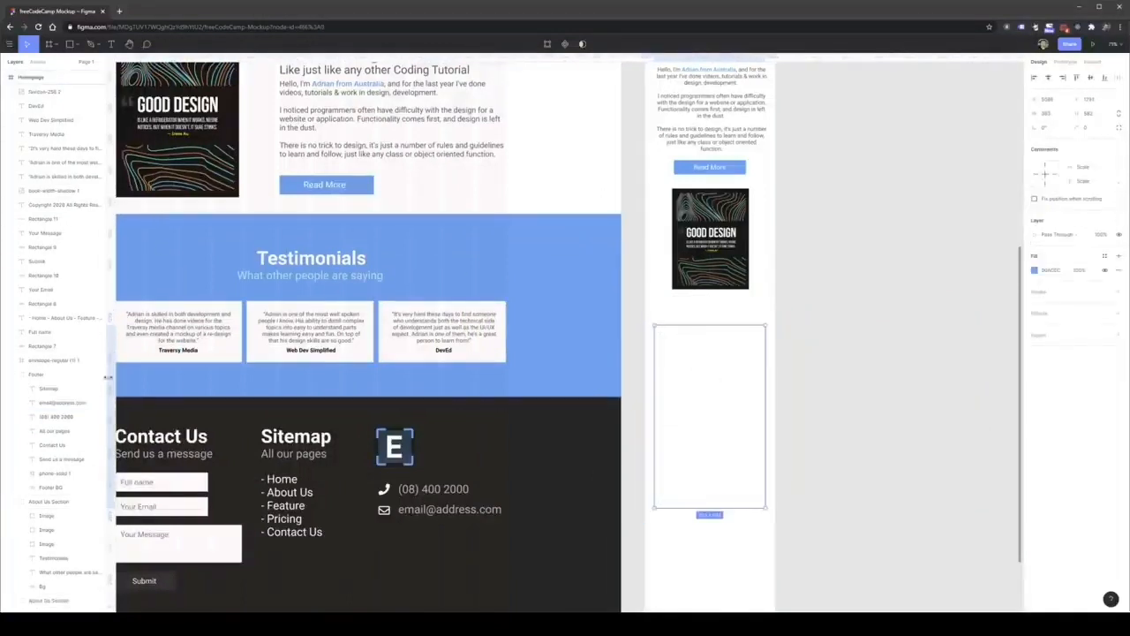
scroll(66, 534, down, 5)
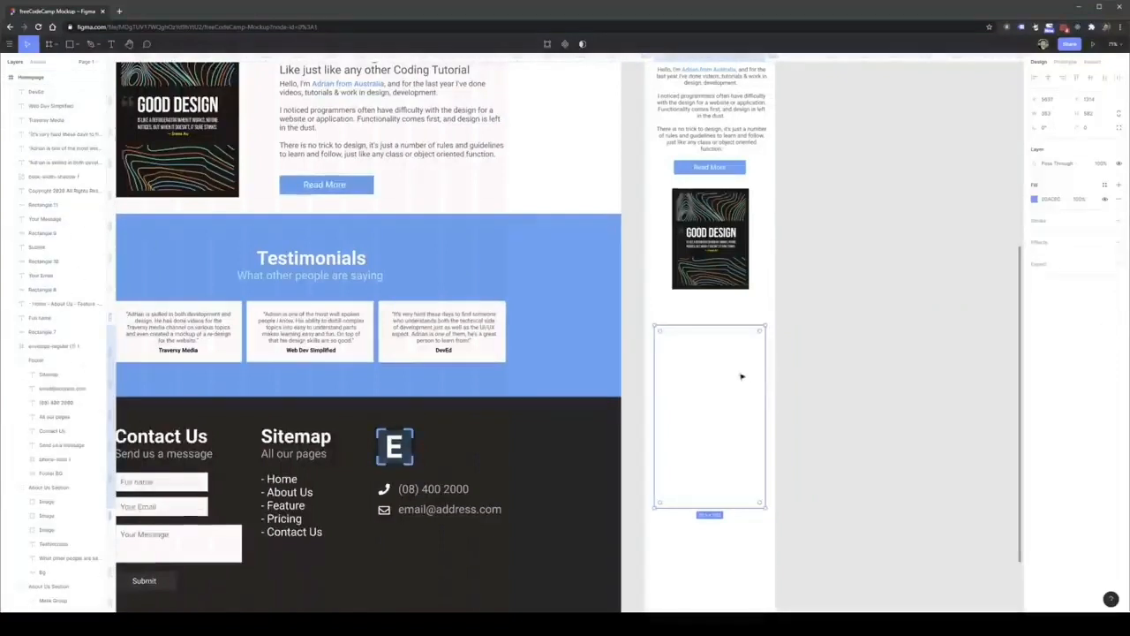
drag(718, 380, 883, 373)
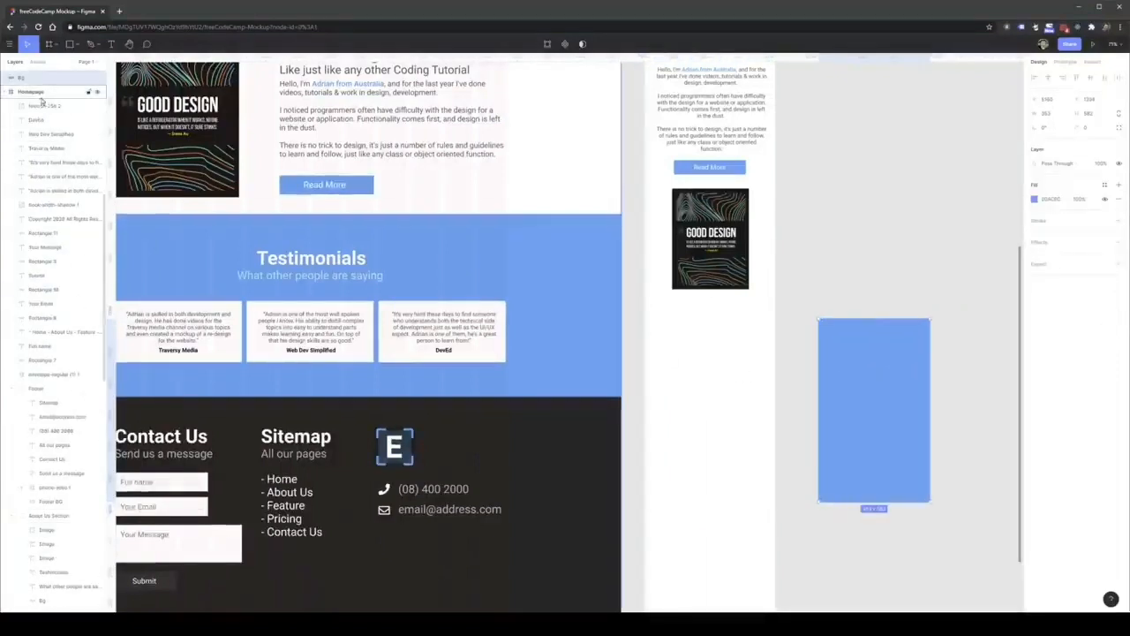
Collapse the iPhone 11 Pro Max - 1 frame's layers and nest the blue rectangle's Bg layer inside that frame.
click(34, 91)
scroll(680, 229, up, 5)
scroll(681, 230, up, 2)
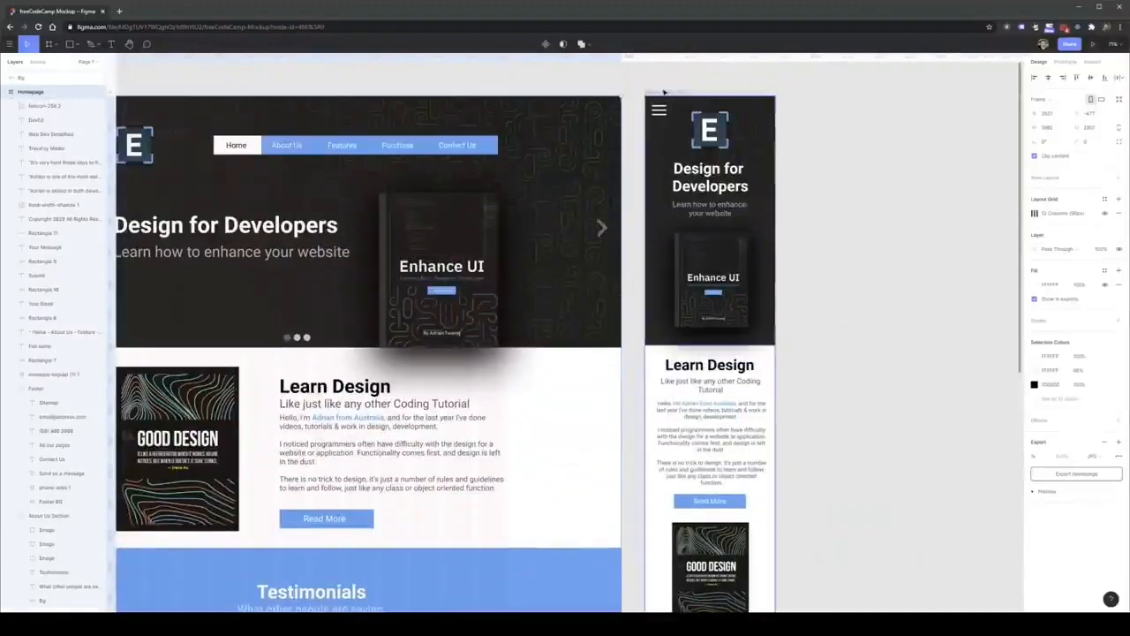
click(667, 92)
click(5, 78)
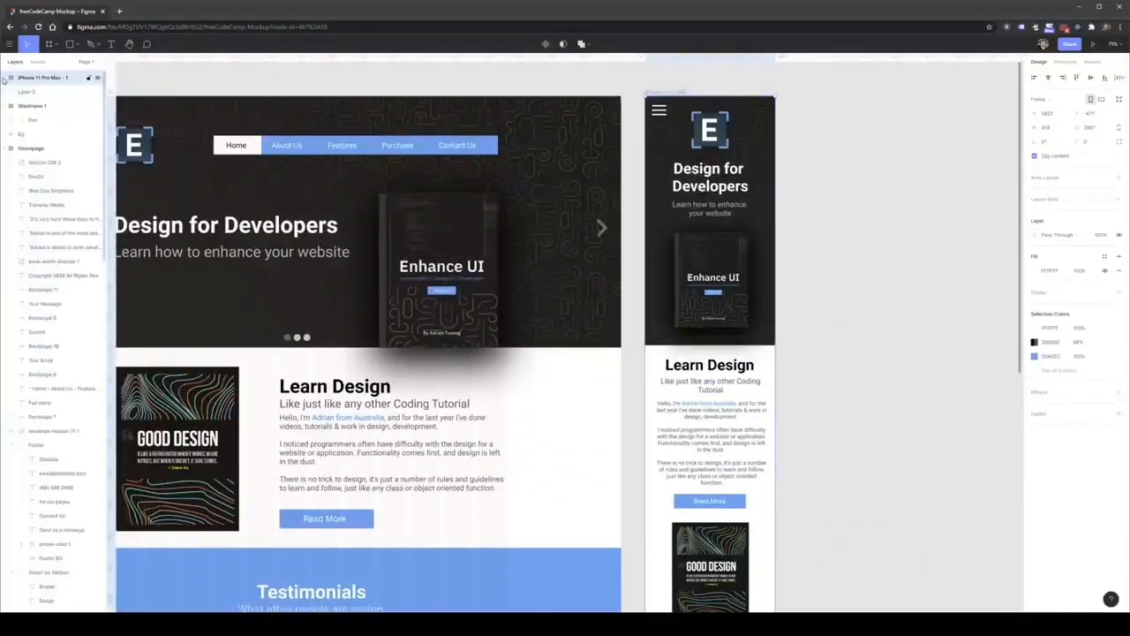
scroll(789, 391, down, 5)
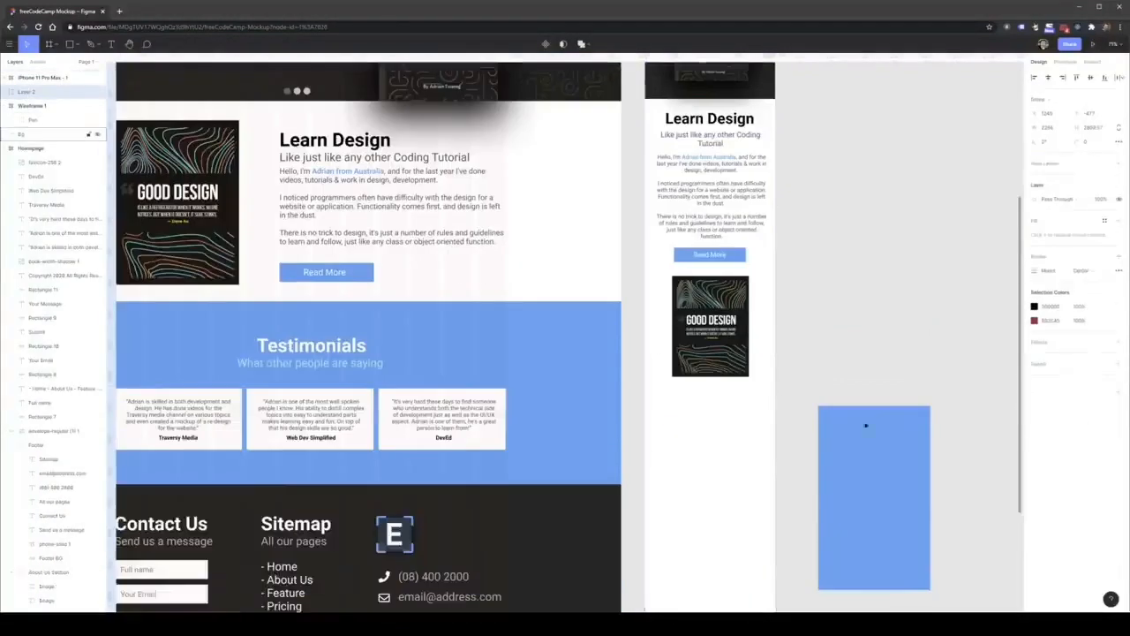
click(865, 424)
drag(33, 81, 34, 80)
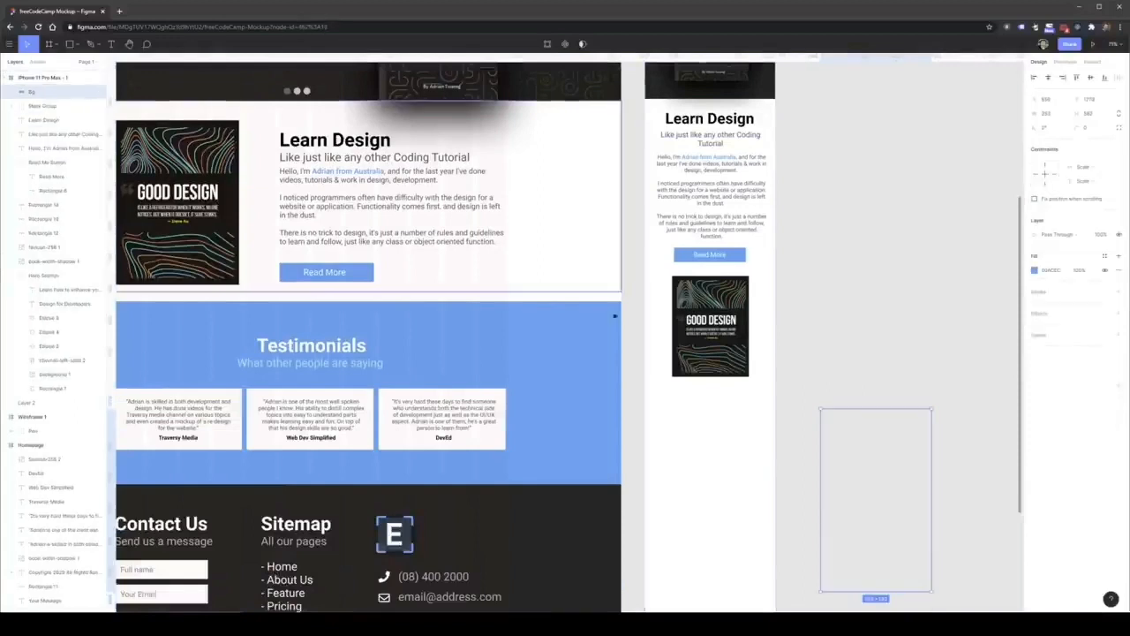
Fit the blue rectangle across the phone frame below the Good Design image and stretch it to about 785 px tall.
drag(933, 483, 776, 457)
scroll(697, 501, down, 1)
scroll(712, 531, down, 2)
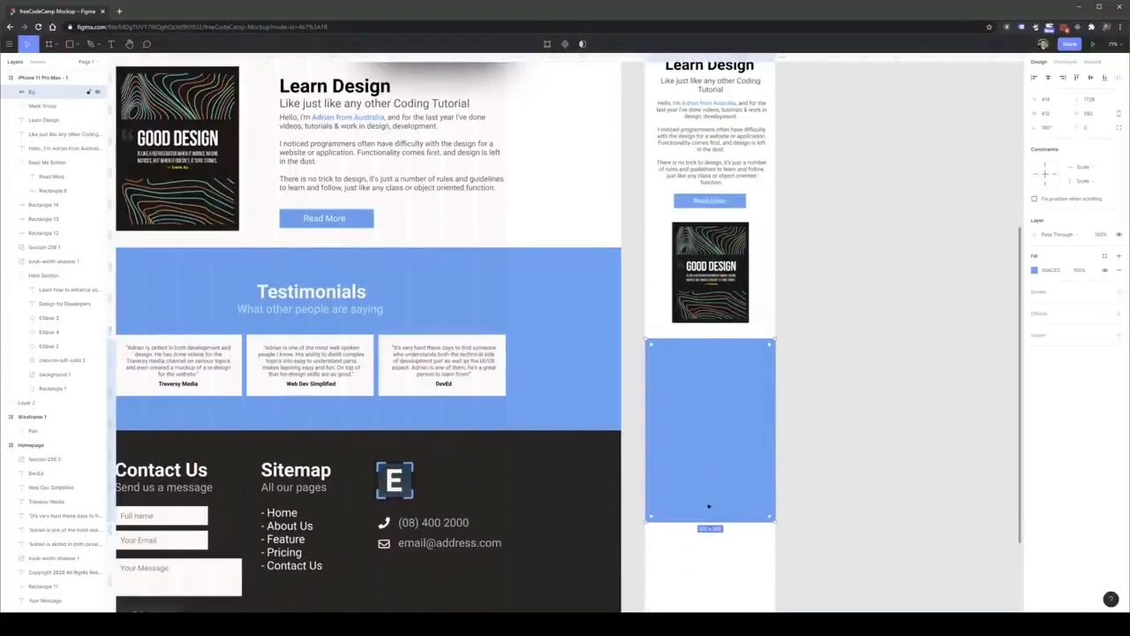
drag(707, 521, 709, 585)
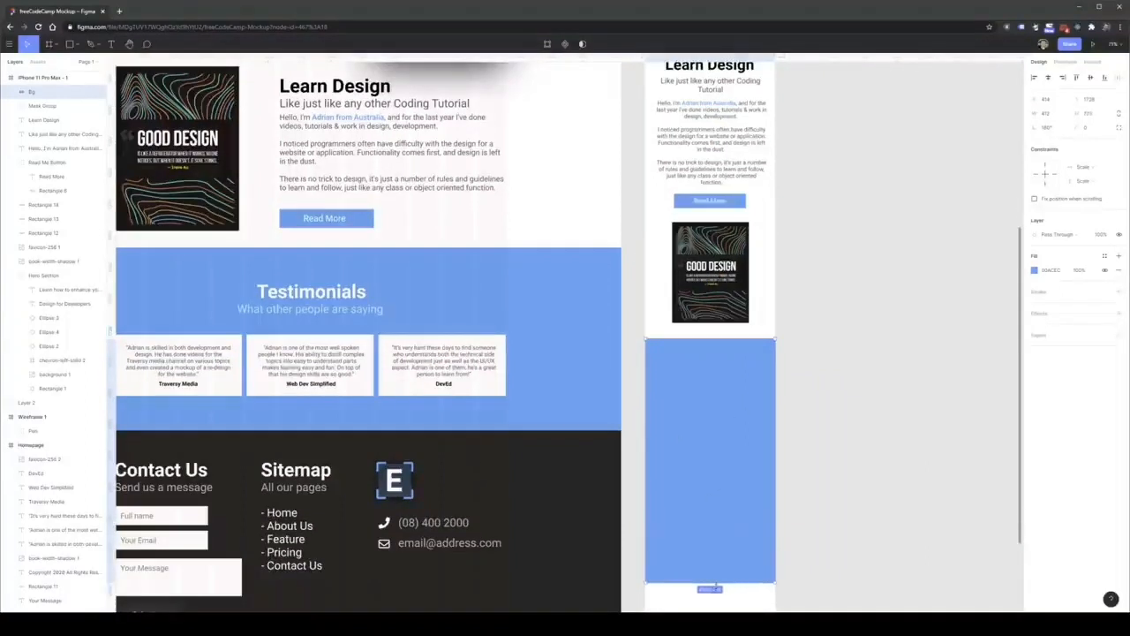
Copy the desktop Testimonials heading and its subtitle onto the blue rectangle in the phone frame.
click(309, 309)
double_click(308, 295)
shift+click(322, 311)
drag(316, 301, 725, 375)
click(790, 397)
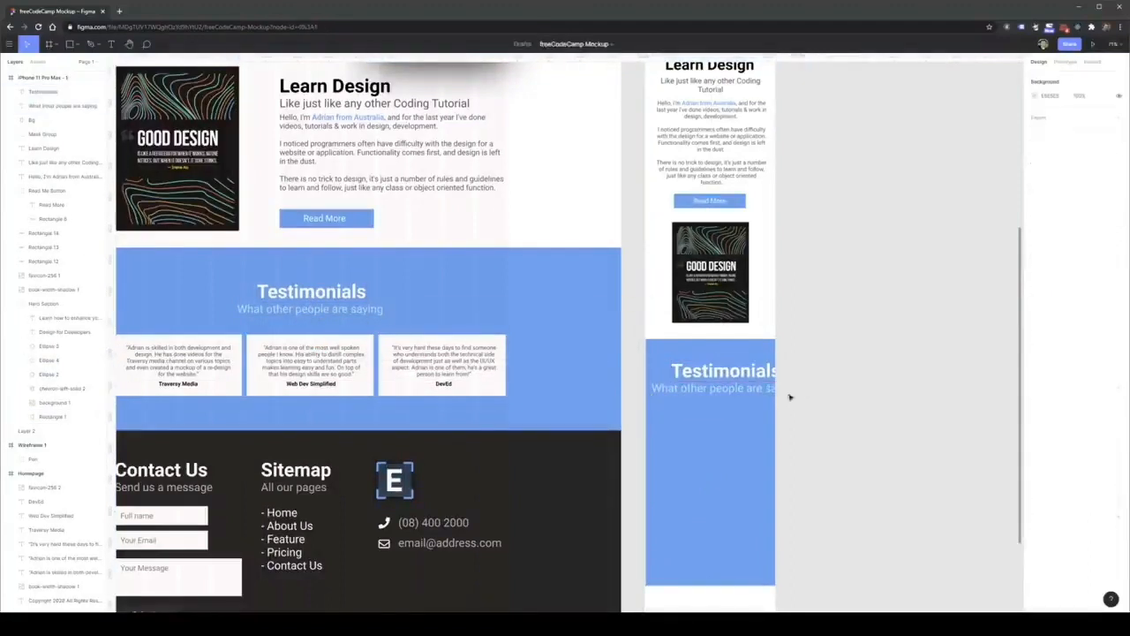
Set the mobile Testimonials heading to font size 48 and center it near the blue section's upper edge.
click(45, 92)
click(1109, 288)
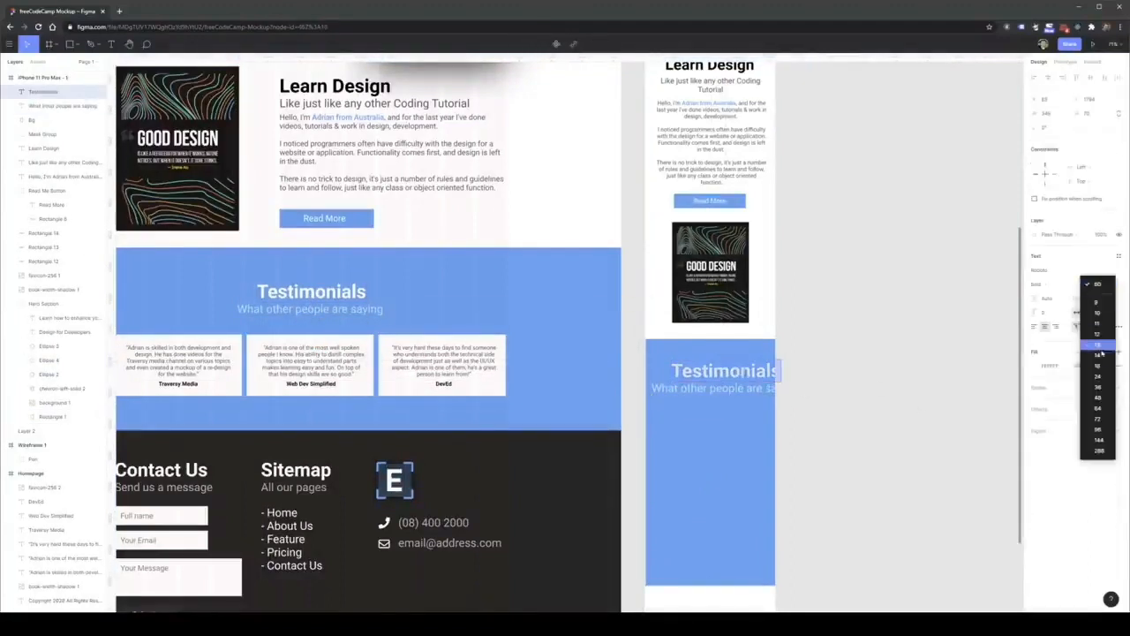
click(1103, 399)
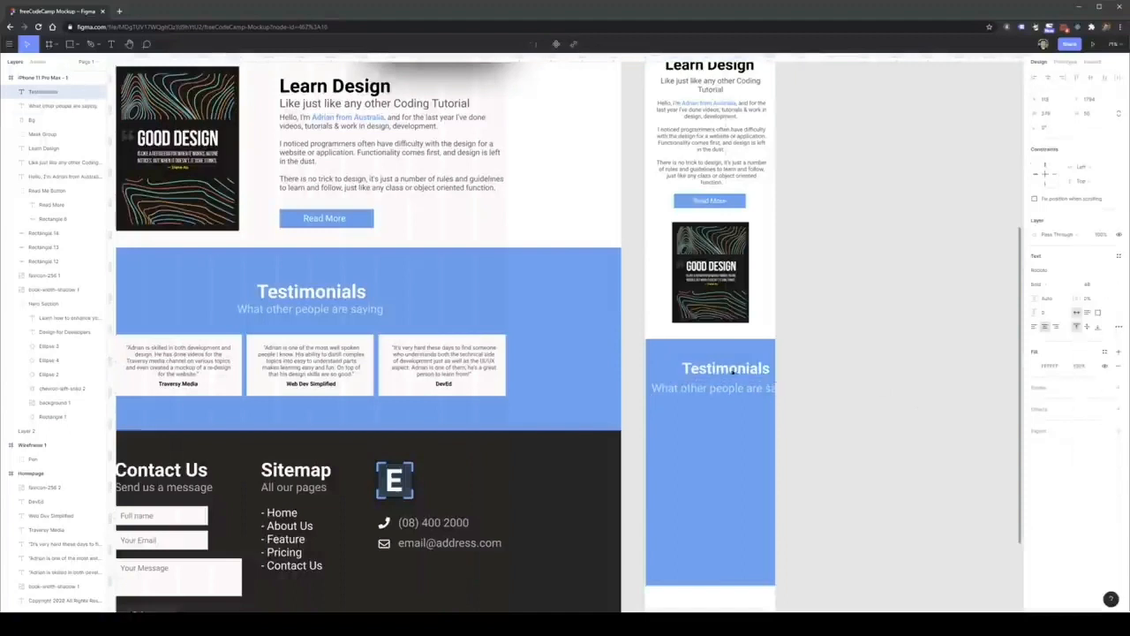
drag(733, 371, 710, 366)
Set the mobile "What other people are saying" subtitle to font size 24 and center it just below the heading.
click(717, 390)
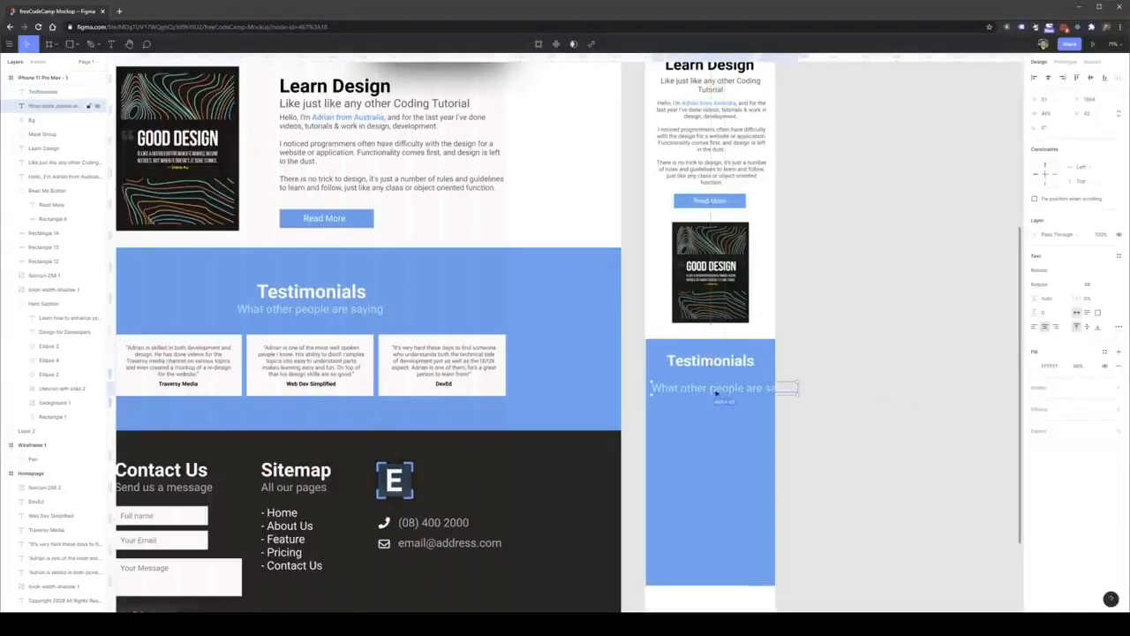
click(1114, 289)
click(1095, 282)
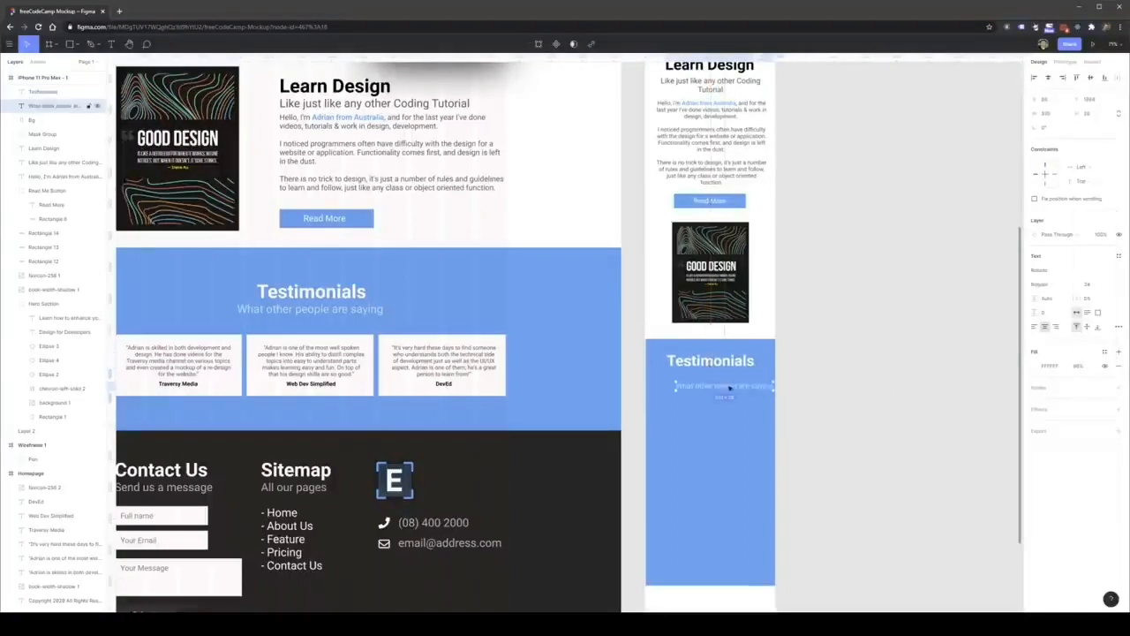
click(853, 394)
Copy the white card of the first desktop testimonial into the phone frame's blue section.
scroll(515, 387, down, 1)
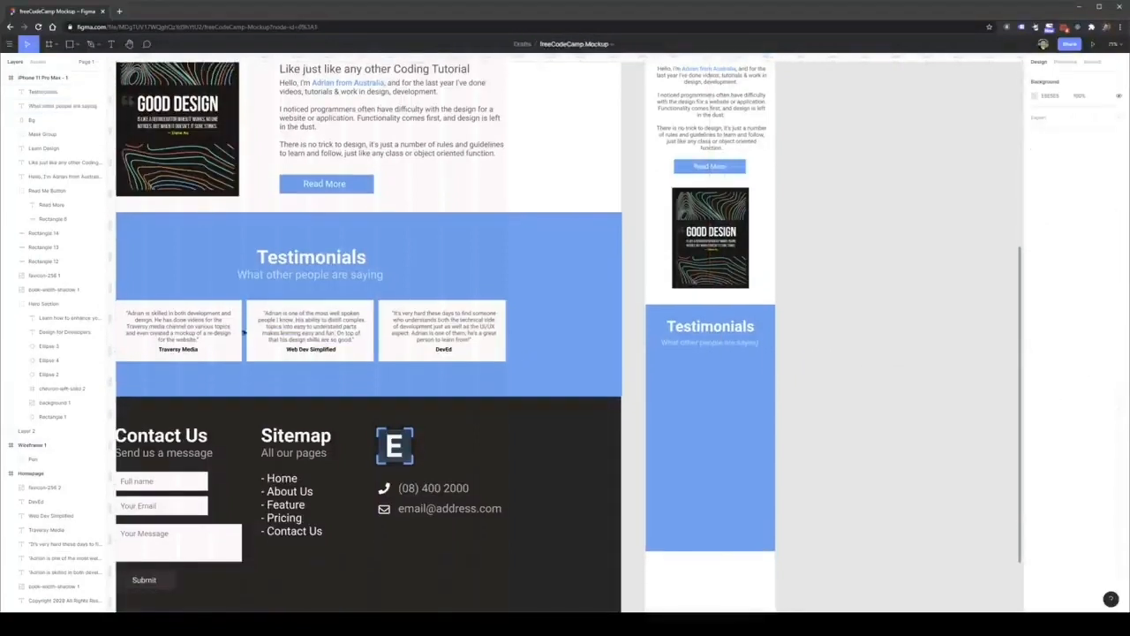
click(231, 356)
click(235, 354)
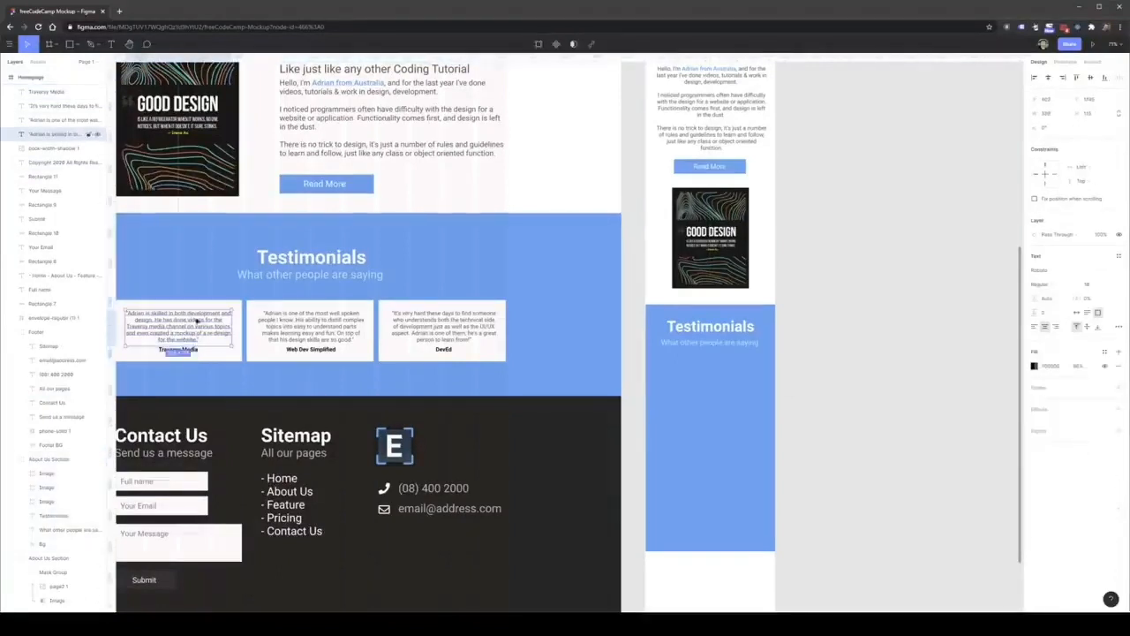
click(221, 345)
click(232, 354)
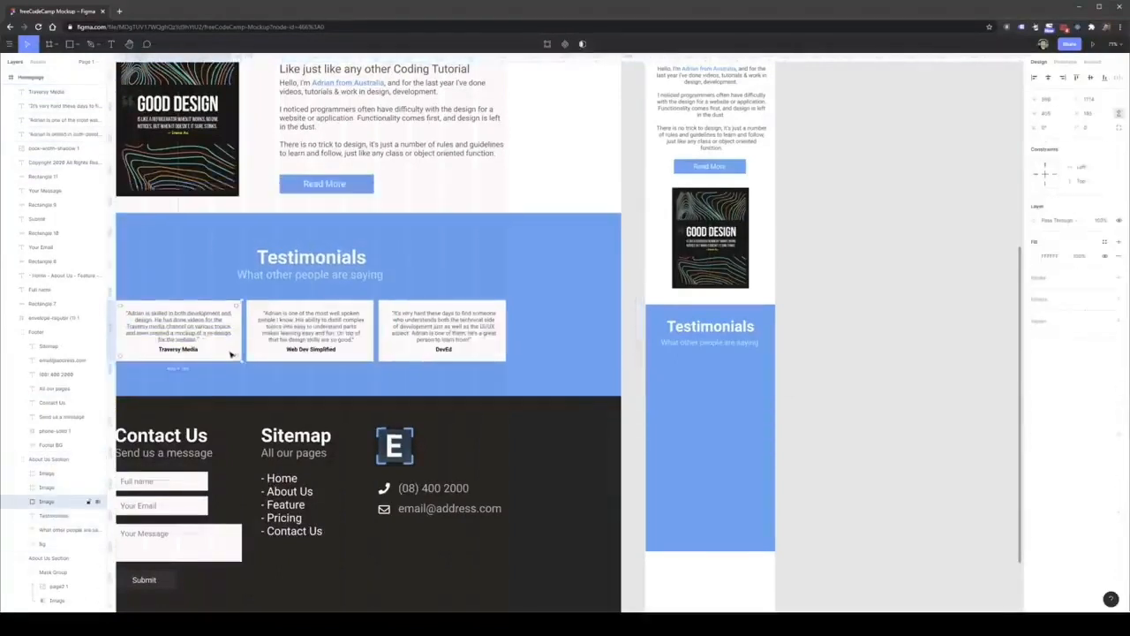
click(750, 407)
key(ctrl+v)
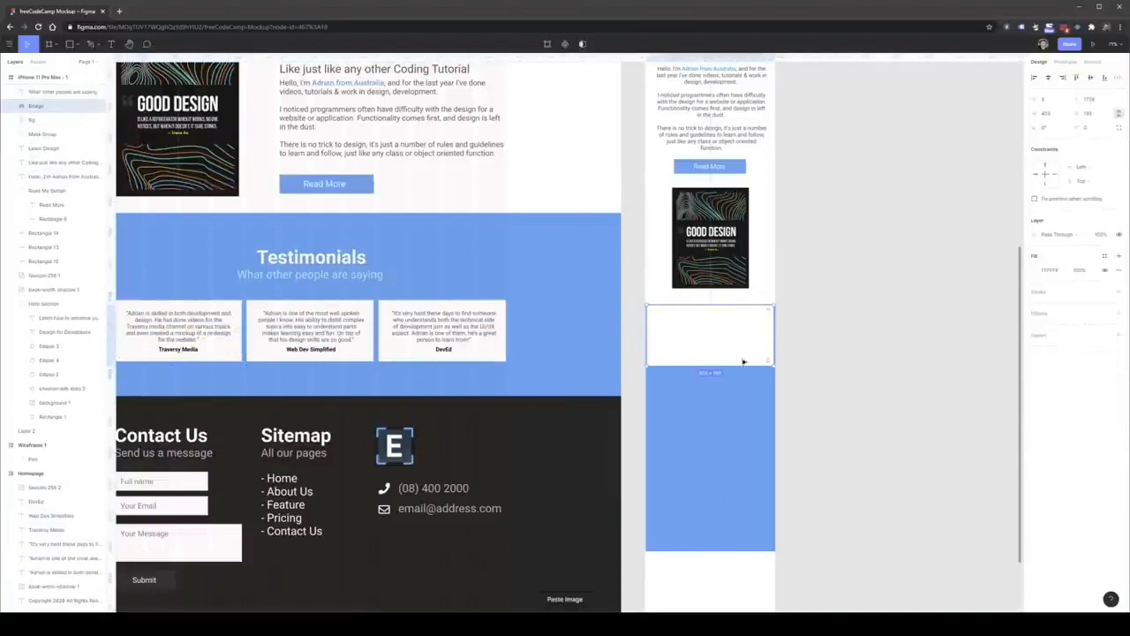
Place the white card centered below the mobile subtitle and resize it to about 372 px wide and 290 px tall.
drag(741, 361, 742, 429)
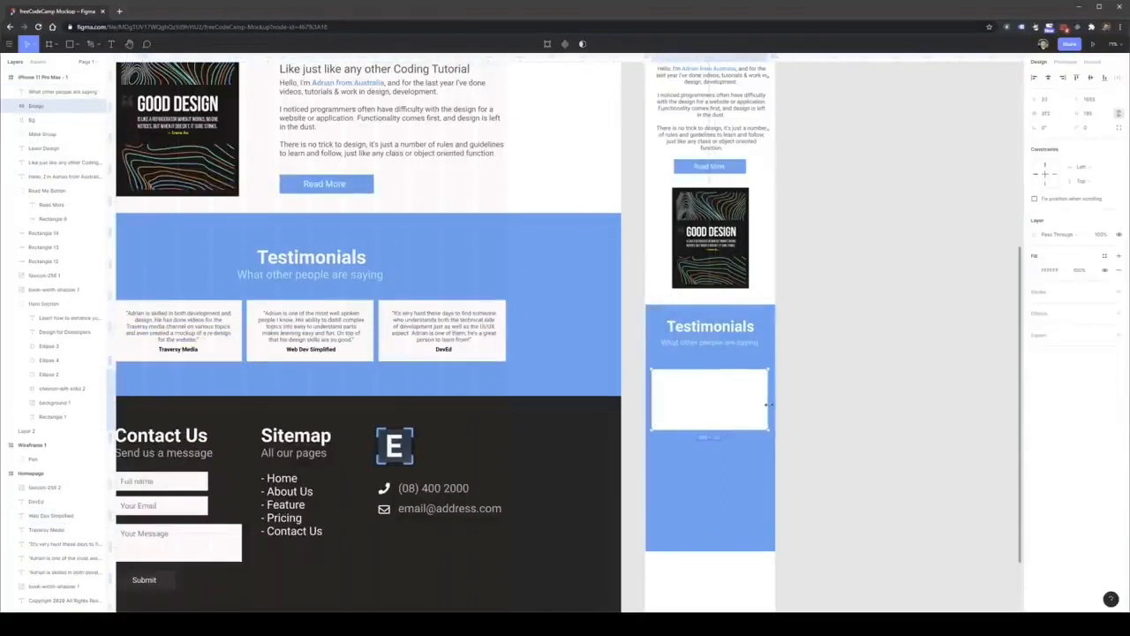
mouse_move(722, 429)
mouse_down()
mouse_move(720, 461)
mouse_move(714, 413)
mouse_up()
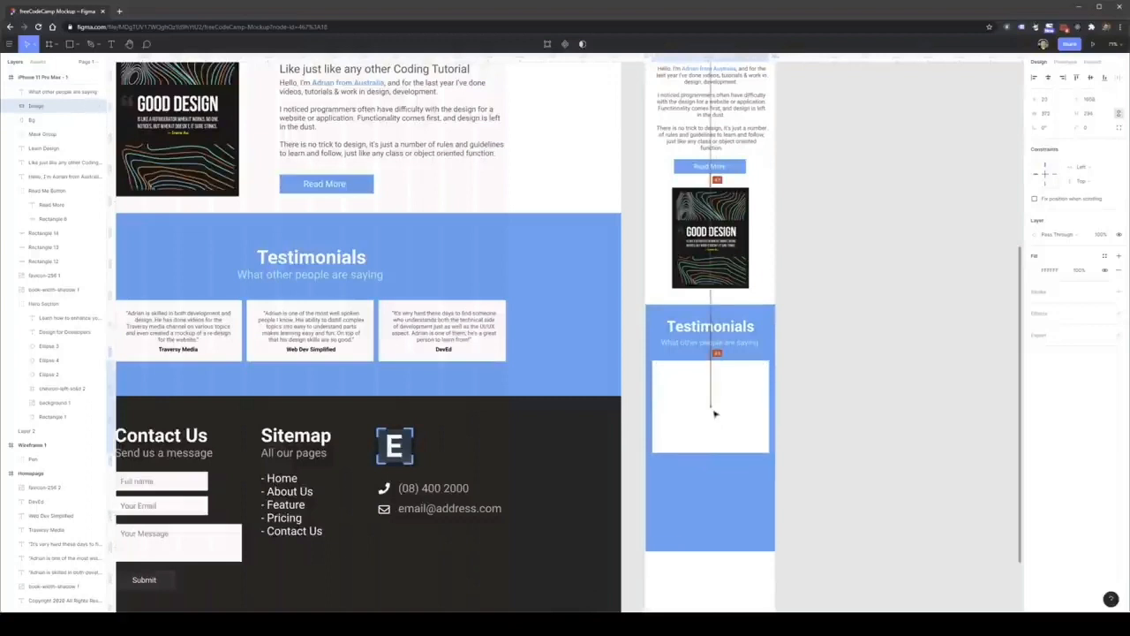
click(811, 402)
Copy the first desktop testimonial's quote and Traversy Media label onto the mobile white card.
click(189, 325)
shift+click(188, 350)
drag(185, 330, 718, 389)
click(746, 447)
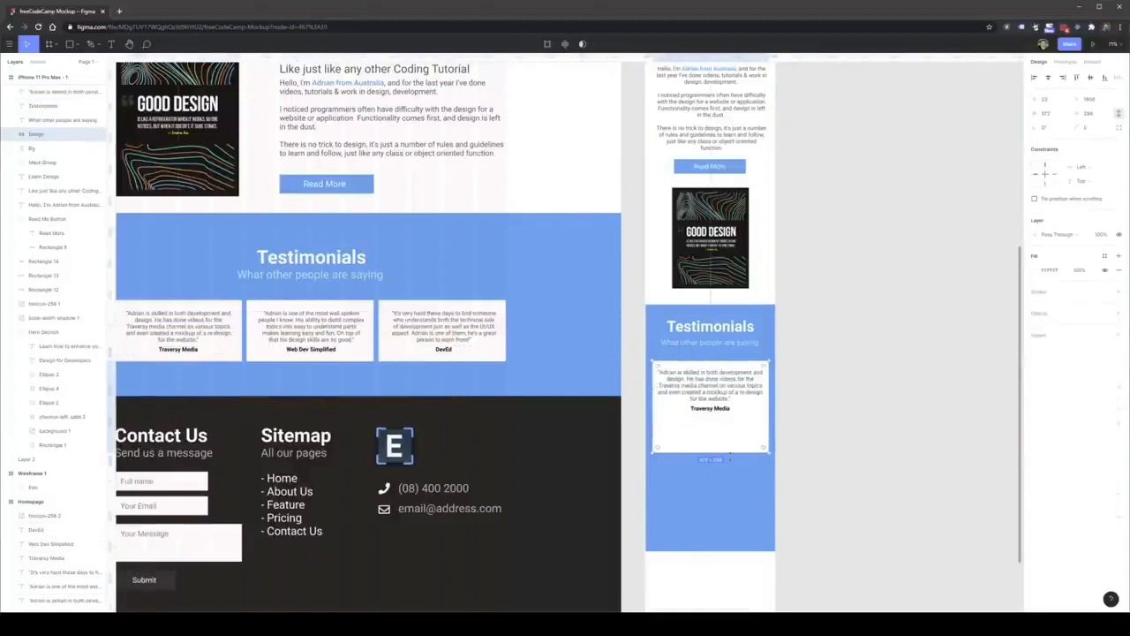
Shorten the mobile testimonial's white card to about 190 px tall so it fits closely around the quote and name.
drag(728, 452, 748, 391)
click(824, 418)
click(792, 406)
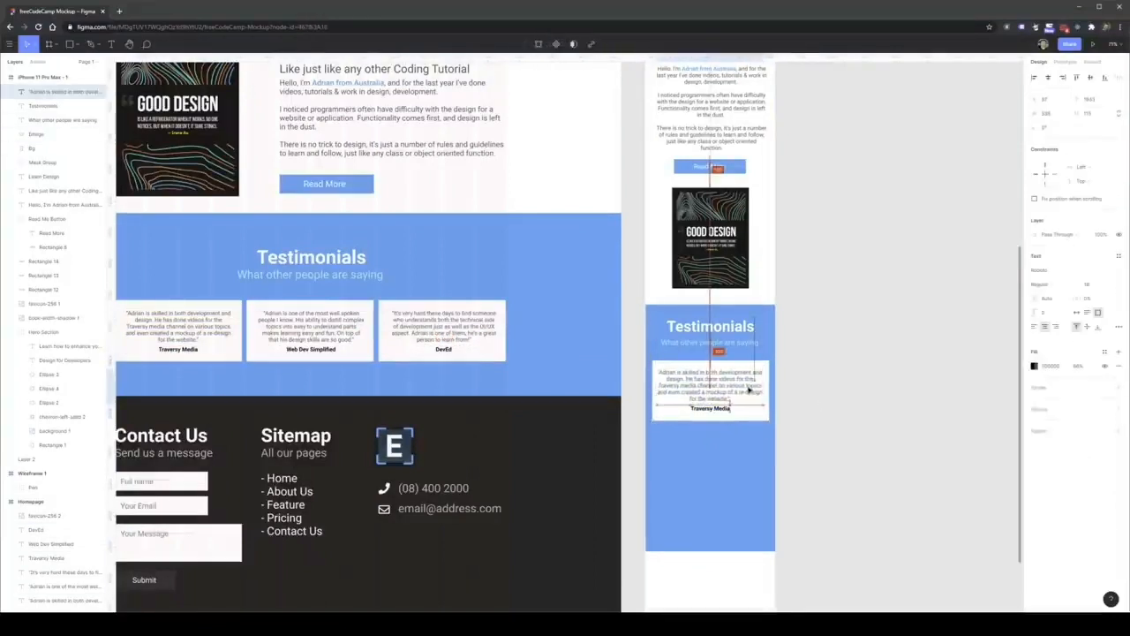
click(760, 444)
click(755, 415)
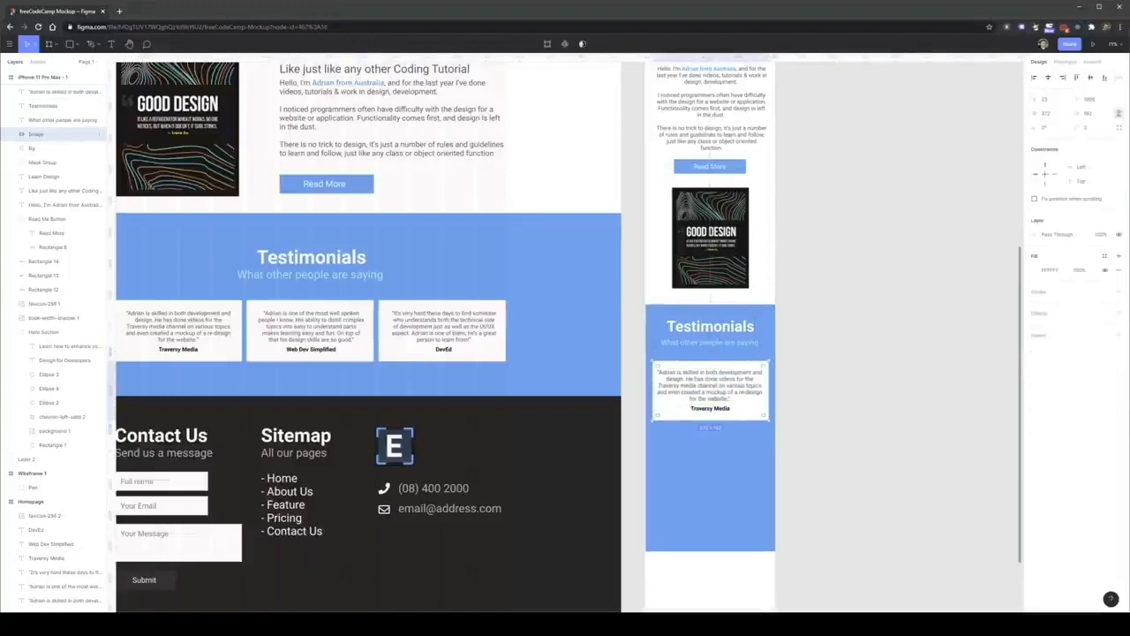
Lengthen the phone frame's blue Testimonials background downward to make room for more cards.
click(706, 536)
drag(706, 551, 709, 610)
scroll(710, 600, down, 1)
Duplicate the mobile white card twice, stacking the copies below the first with equal gaps.
click(661, 390)
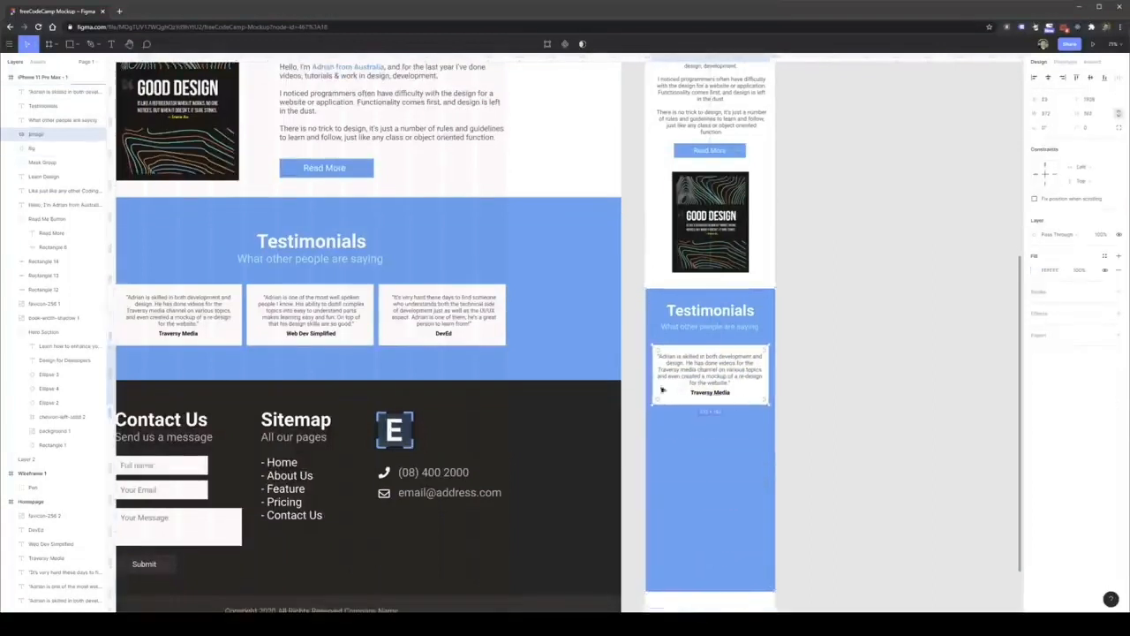
drag(744, 404, 768, 514)
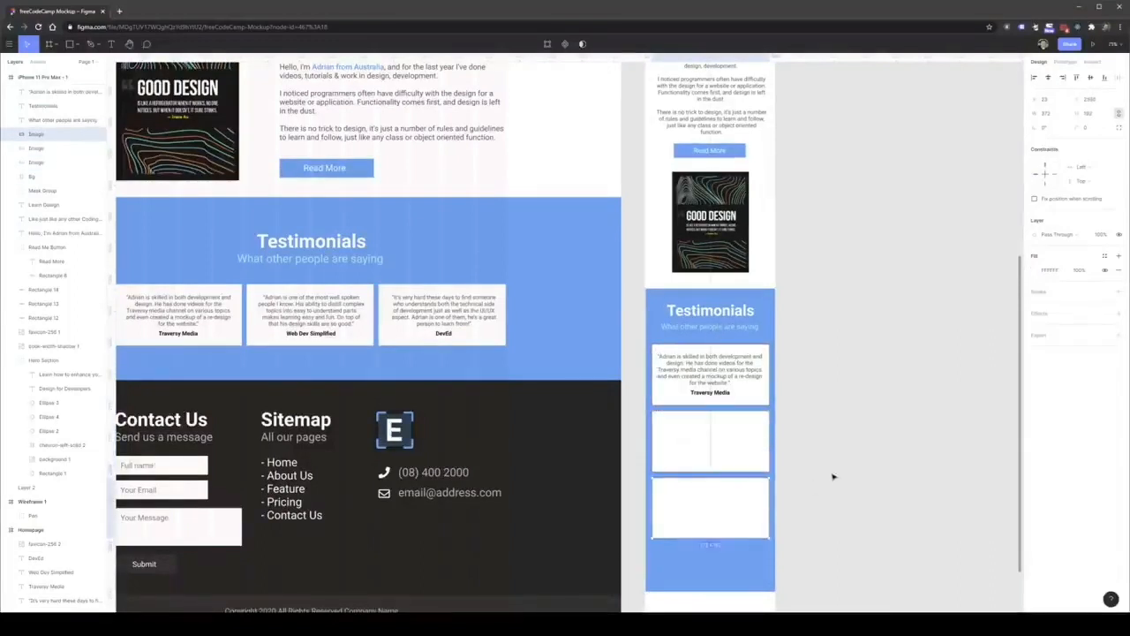
click(834, 477)
Copy the second desktop testimonial's quote and Web Dev Simplified label onto the middle mobile card.
click(324, 320)
shift+click(325, 333)
drag(326, 331, 718, 451)
Try to place the third desktop testimonial's quote and DevEd label on the bottom mobile card.
click(444, 334)
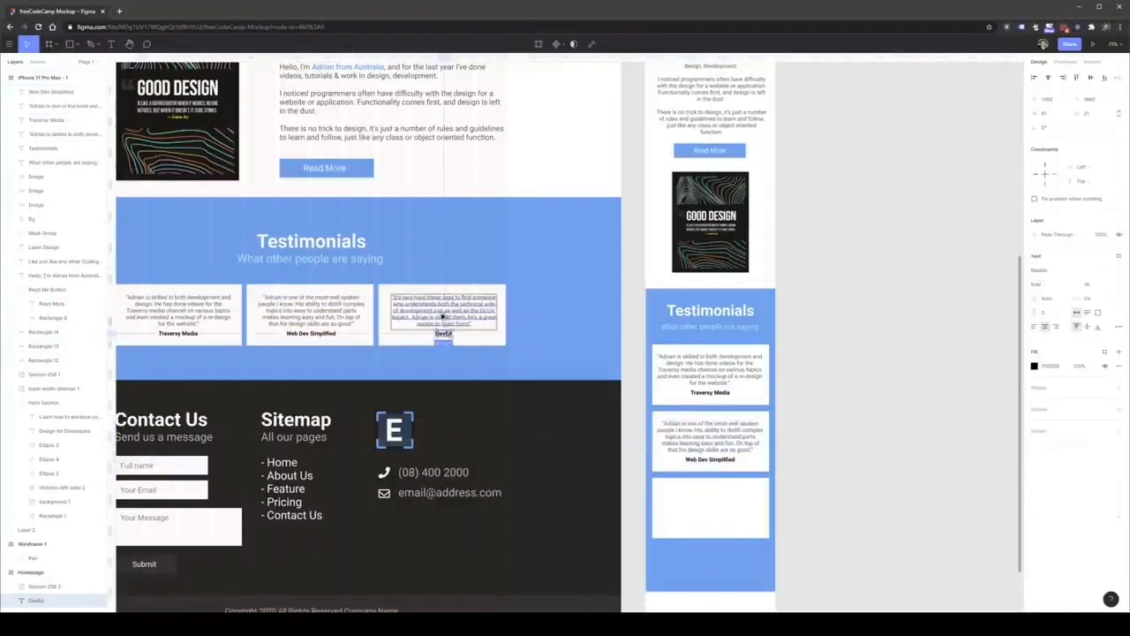
shift+click(444, 316)
mouse_move(444, 316)
mouse_down()
mouse_move(719, 507)
mouse_move(443, 338)
mouse_up()
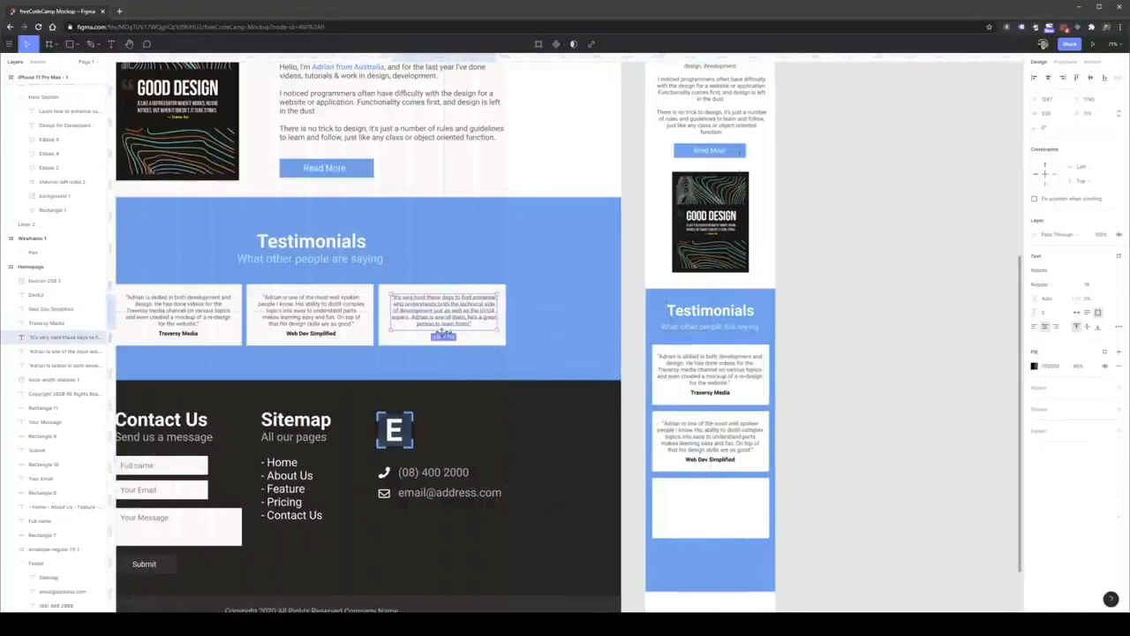
click(513, 368)
click(444, 332)
shift+click(447, 316)
drag(448, 315, 712, 508)
Undo the testimonial text placements, back to the two empty mobile cards and the complete desktop testimonials.
key(ctrl+z)
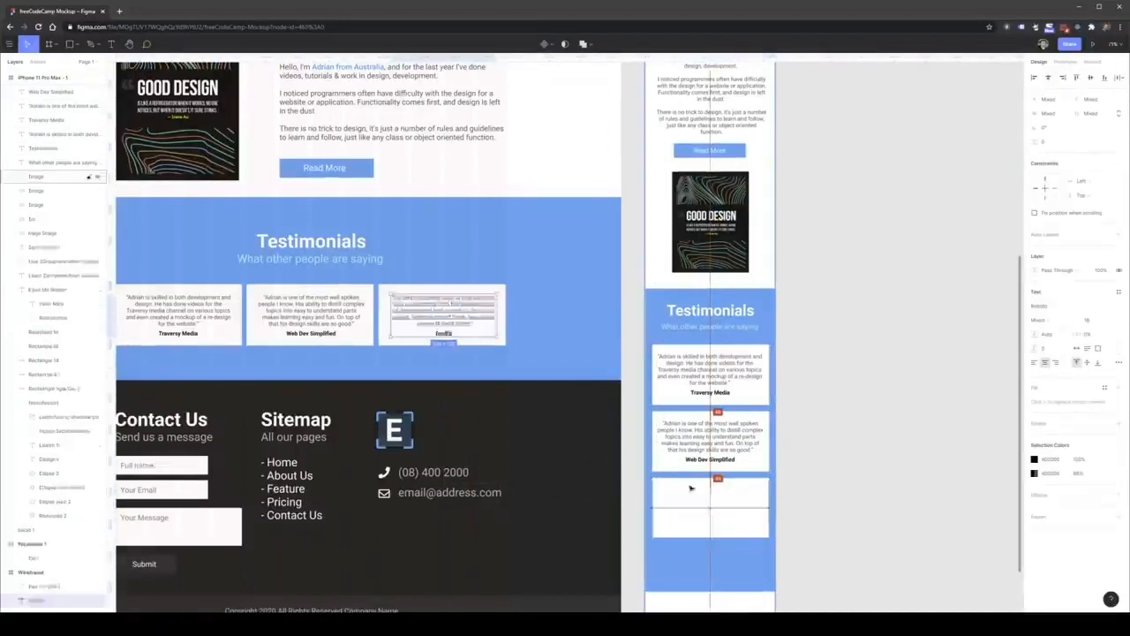
key(ctrl+z)
key(ctrl+z)
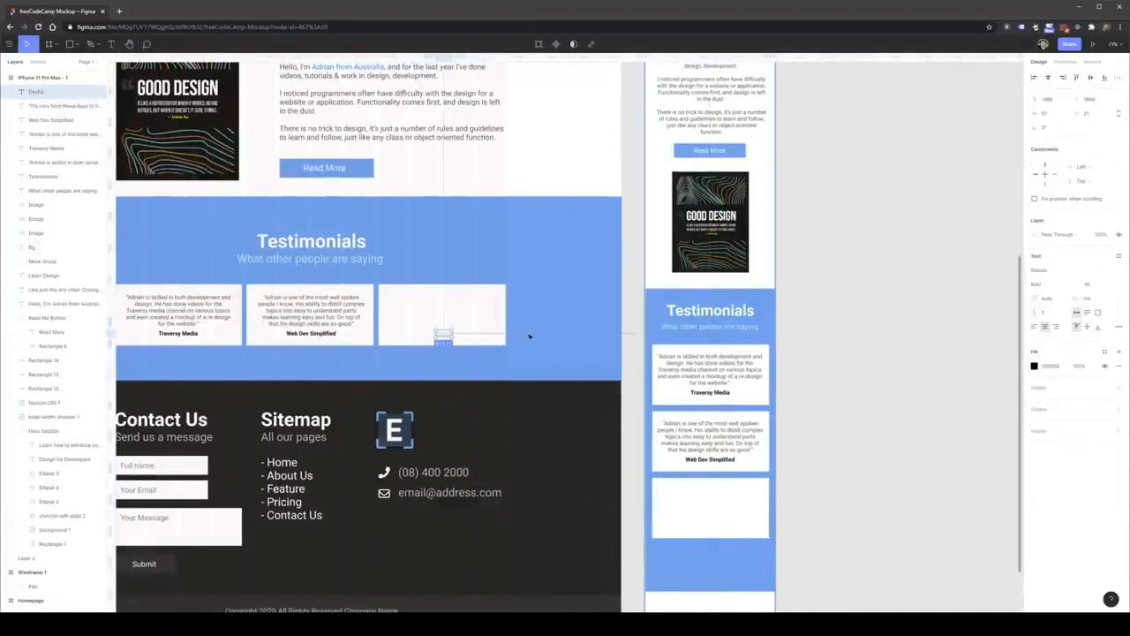
click(533, 317)
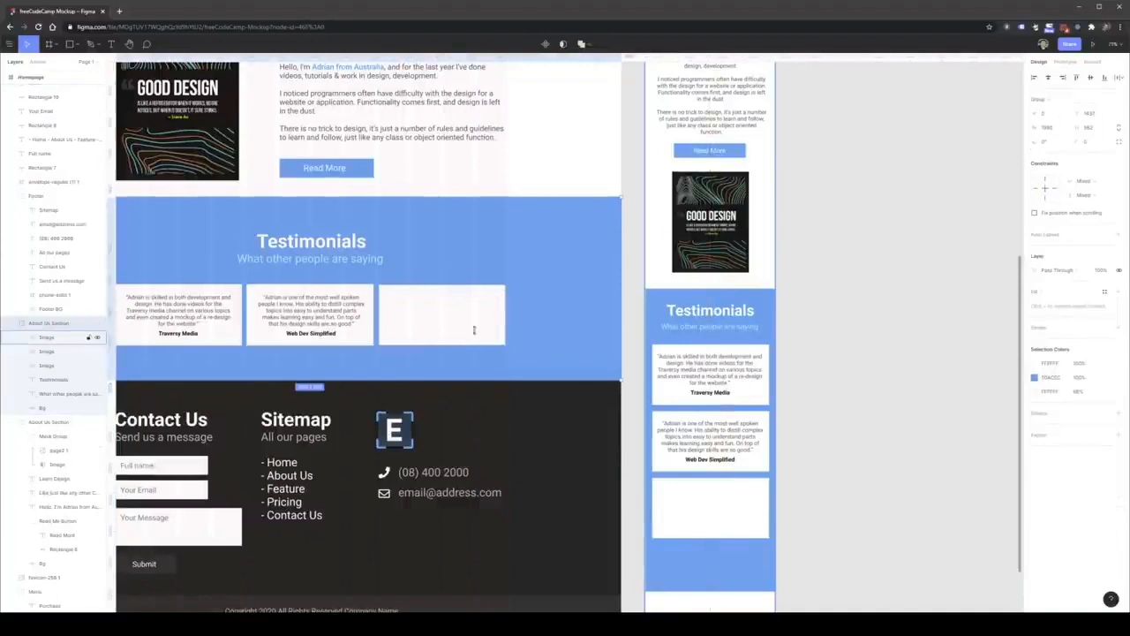
key(ctrl+z)
key(ctrl+z)
key(ctrl+z)
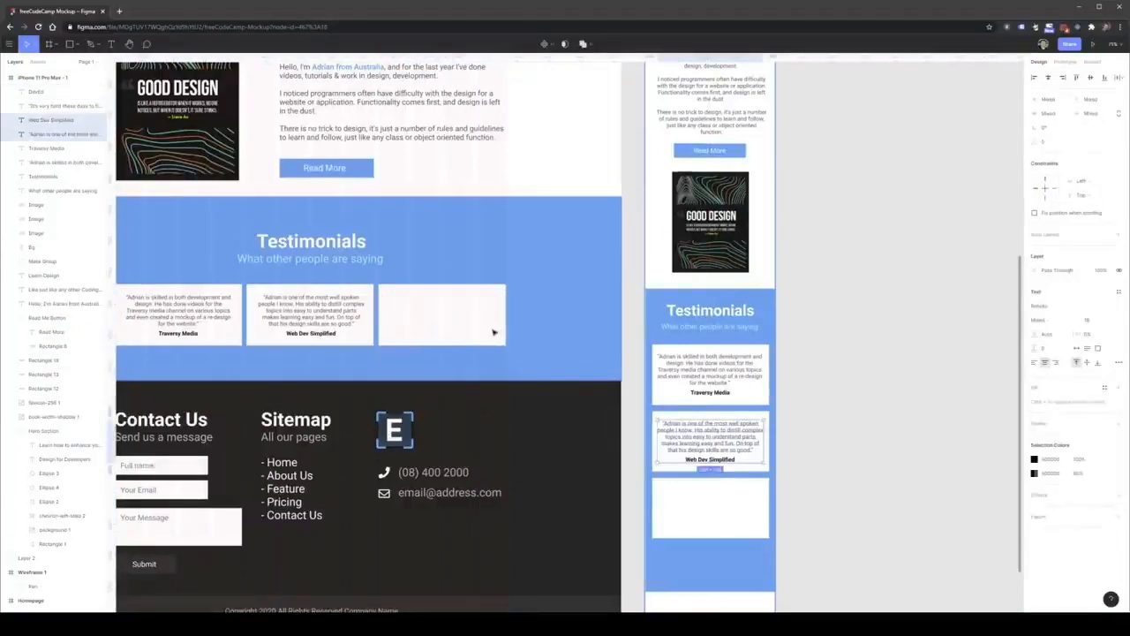
key(ctrl+z)
key(ctrl+z)
key(ctrl+z)
key(ctrl+z)
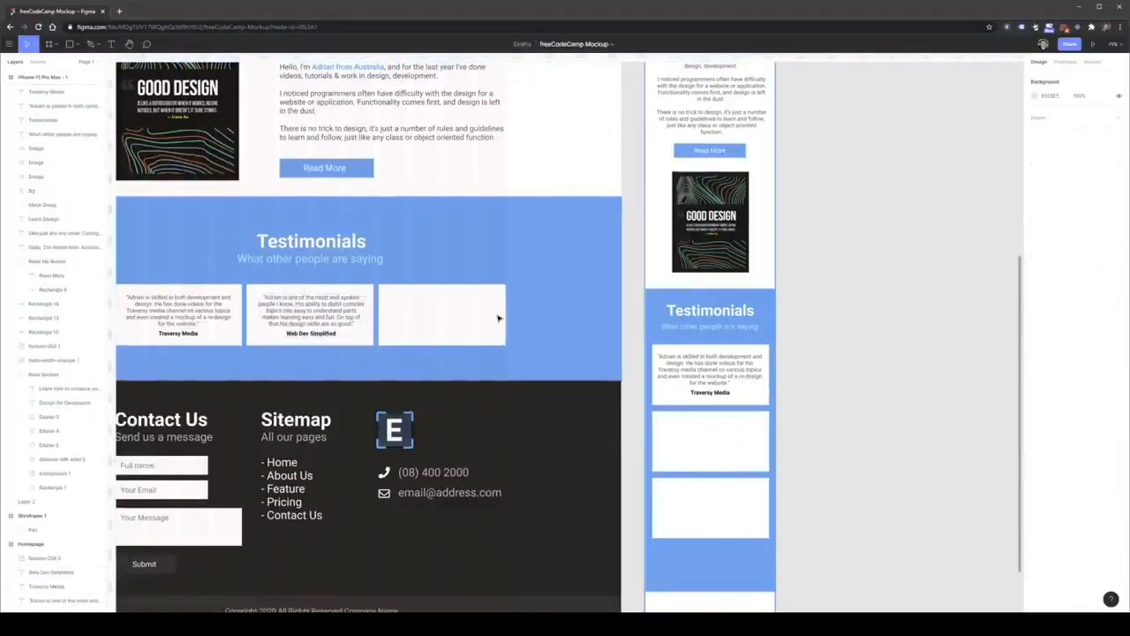
key(ctrl+z)
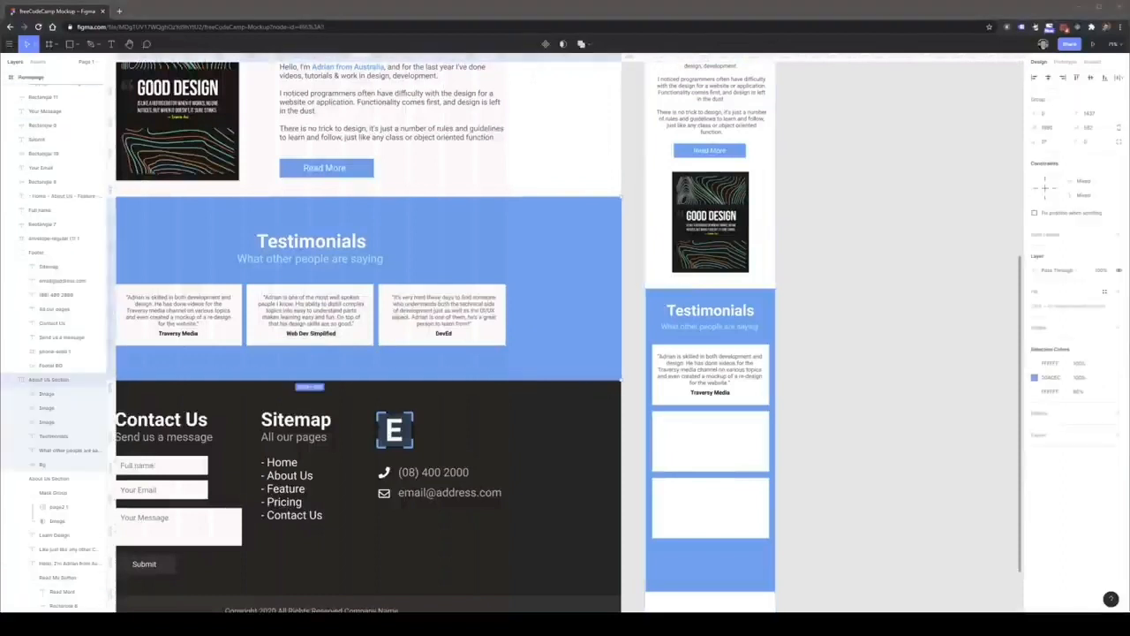
shift+click(444, 334)
shift+click(452, 312)
drag(450, 321, 667, 507)
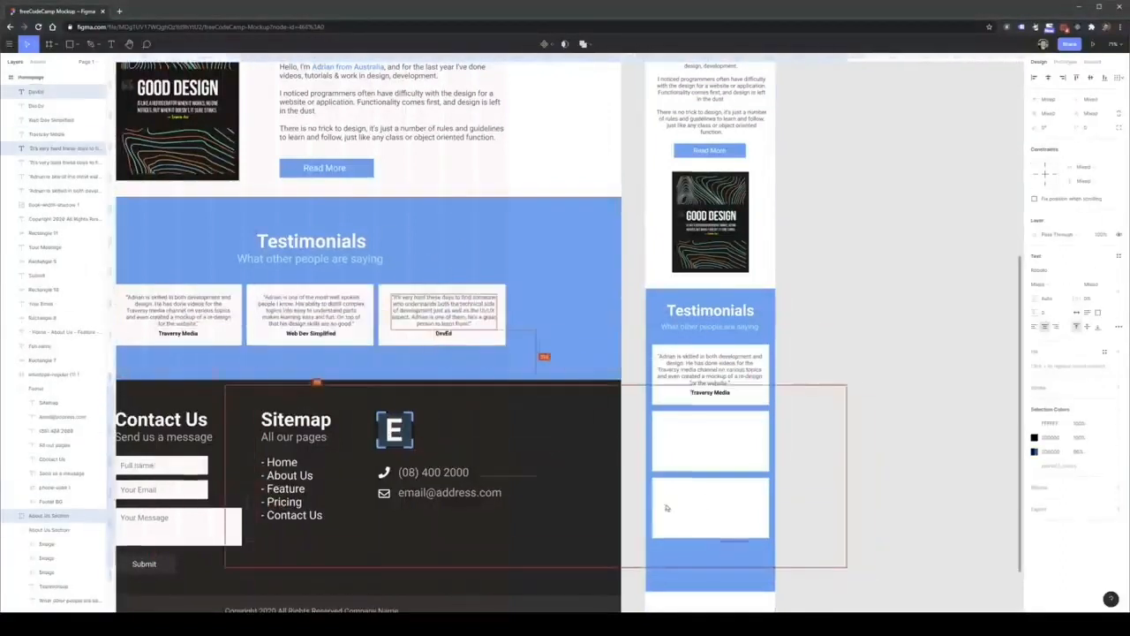
key(ctrl+z)
Copy the third desktop testimonial's quote and DevEd label onto the bottom mobile card, centered.
click(483, 311)
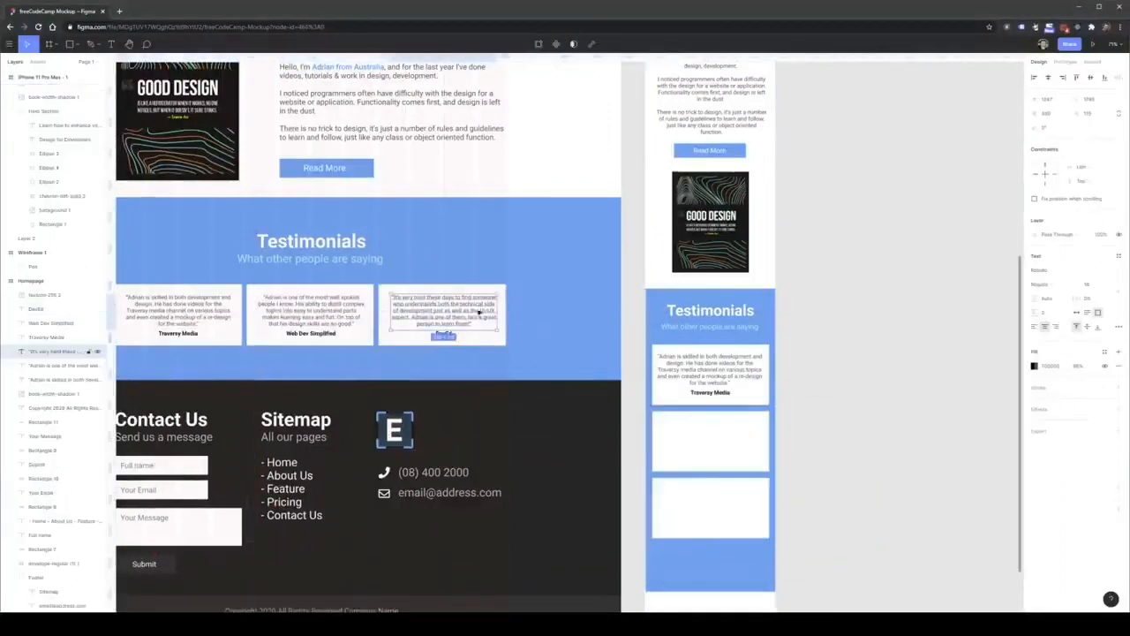
shift+click(448, 333)
drag(453, 319, 718, 493)
Copy the second desktop testimonial's quote and Web Dev Simplified label onto the empty middle mobile card.
click(311, 316)
click(323, 333)
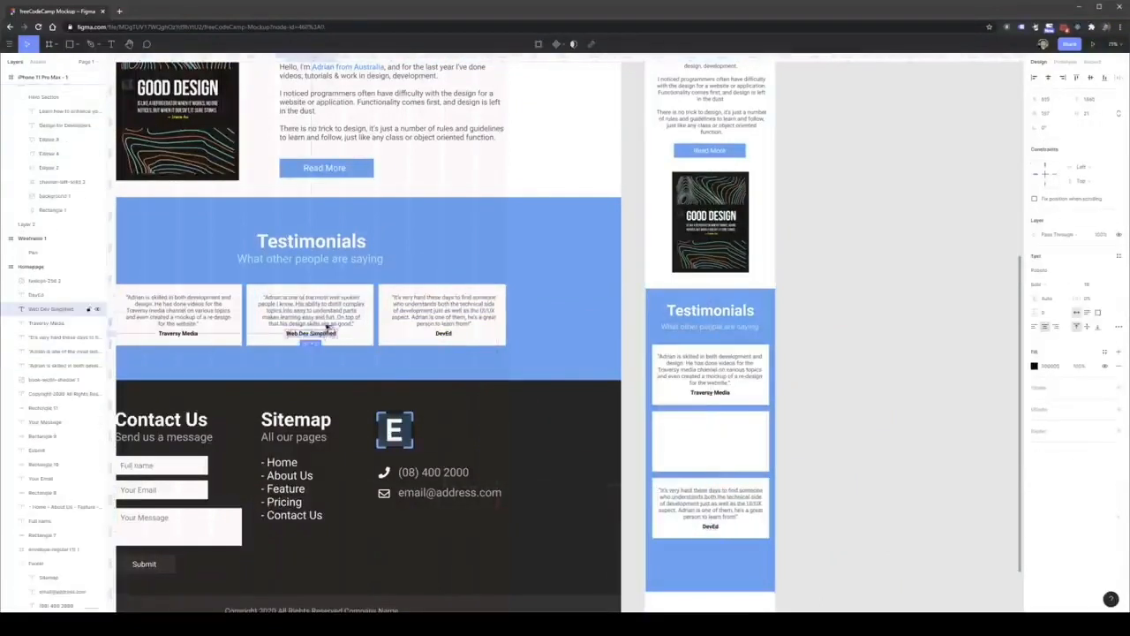
shift+click(338, 320)
drag(338, 323, 746, 441)
click(819, 477)
Shorten the mobile blue Testimonials background so it ends just below the third card.
scroll(818, 478, down, 1)
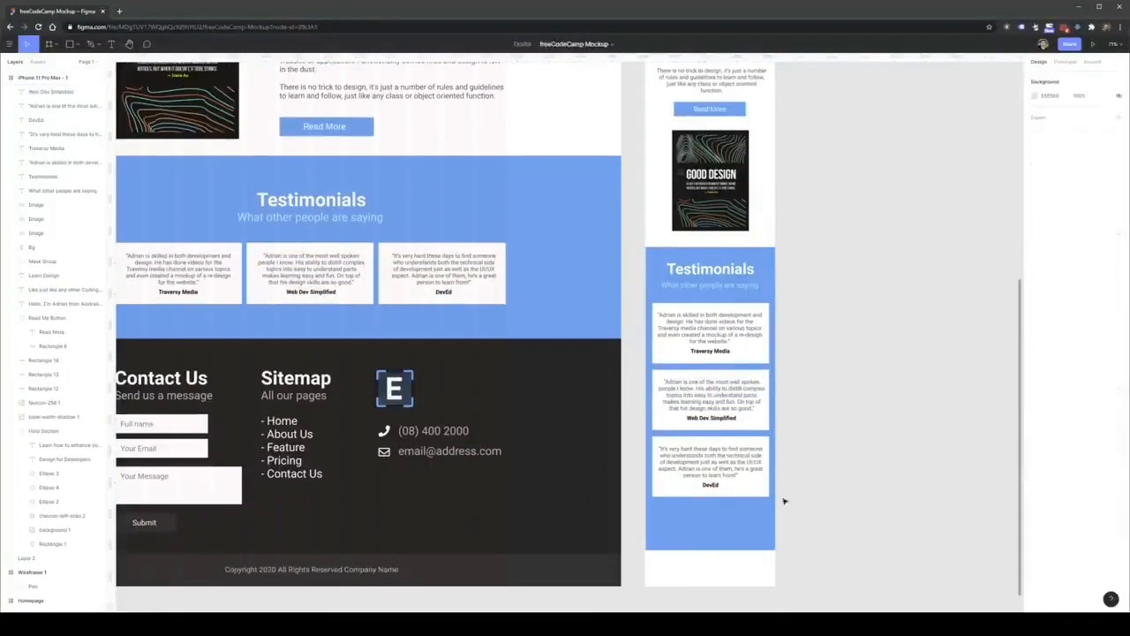
click(743, 525)
drag(731, 549, 721, 512)
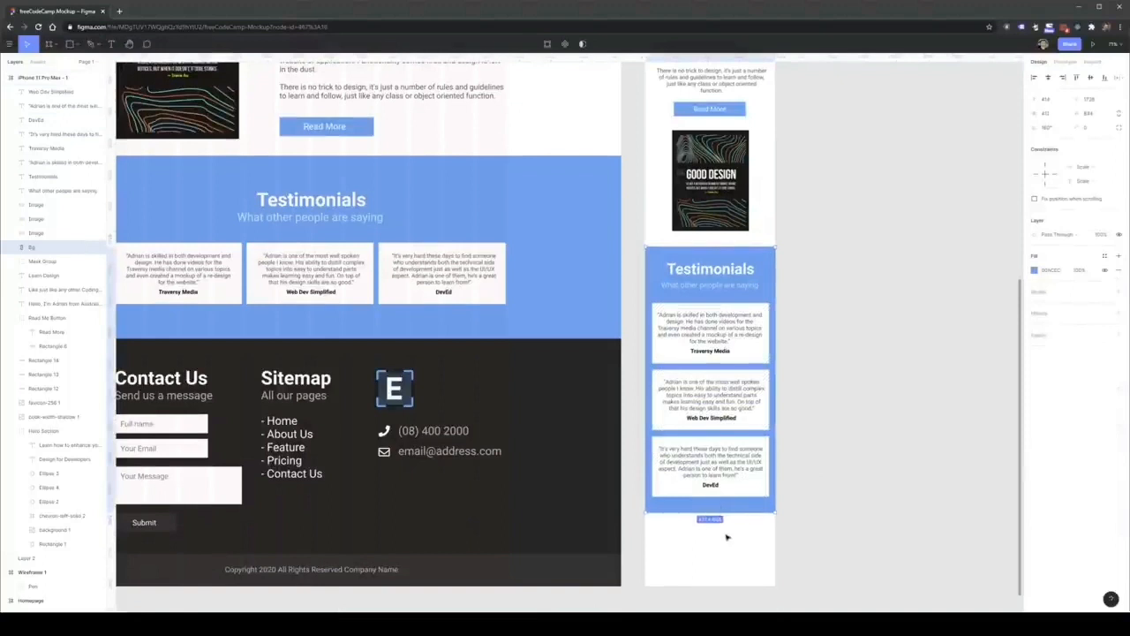
click(727, 533)
Try to lengthen the phone frame downward below the Testimonials section.
scroll(722, 524, down, 5)
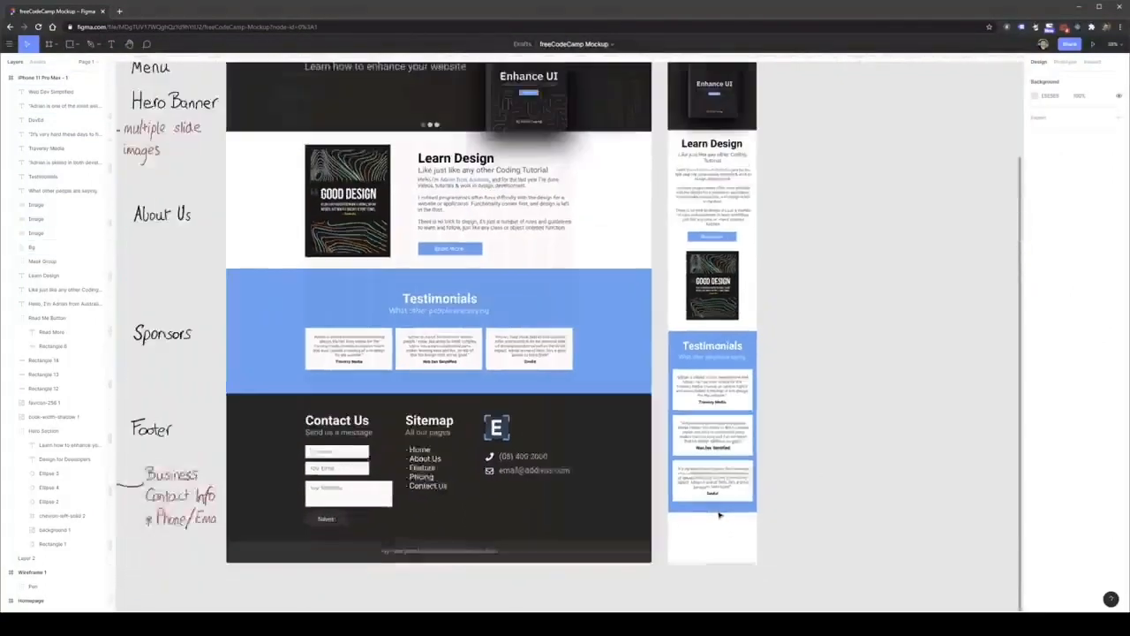
scroll(717, 508, down, 1)
click(704, 138)
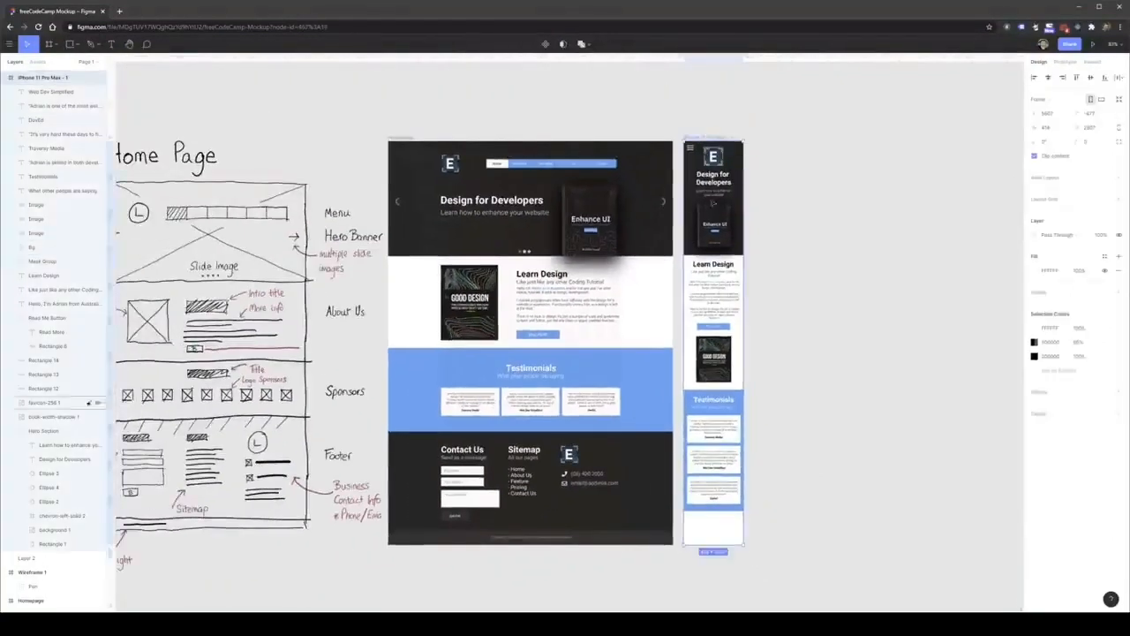
scroll(711, 445, down, 2)
drag(710, 405, 712, 486)
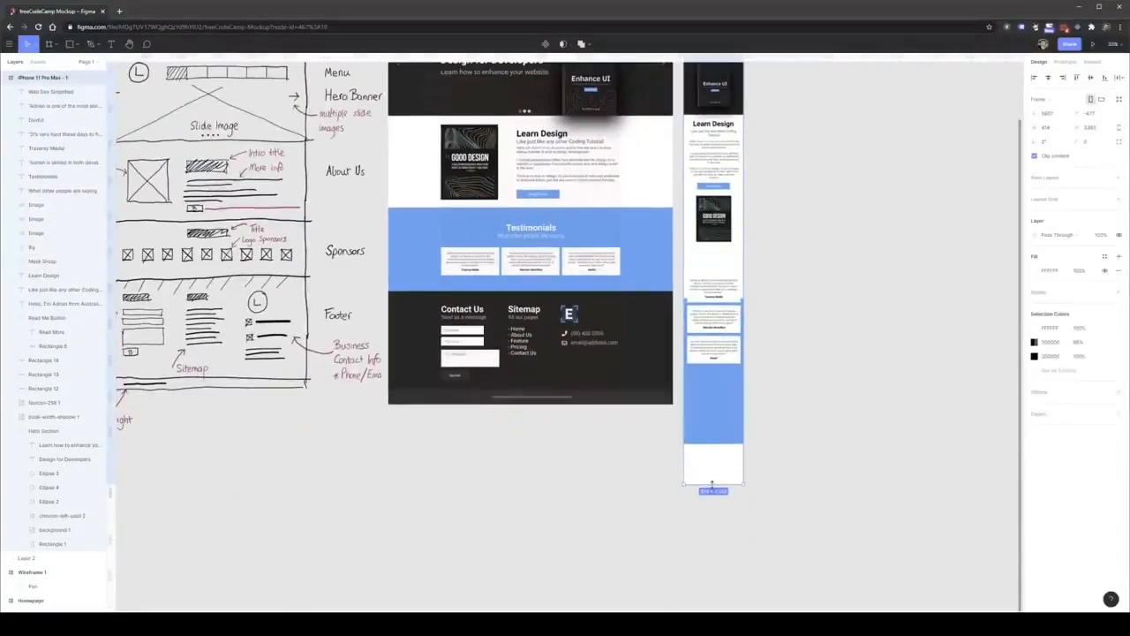
key(ctrl+z)
click(714, 385)
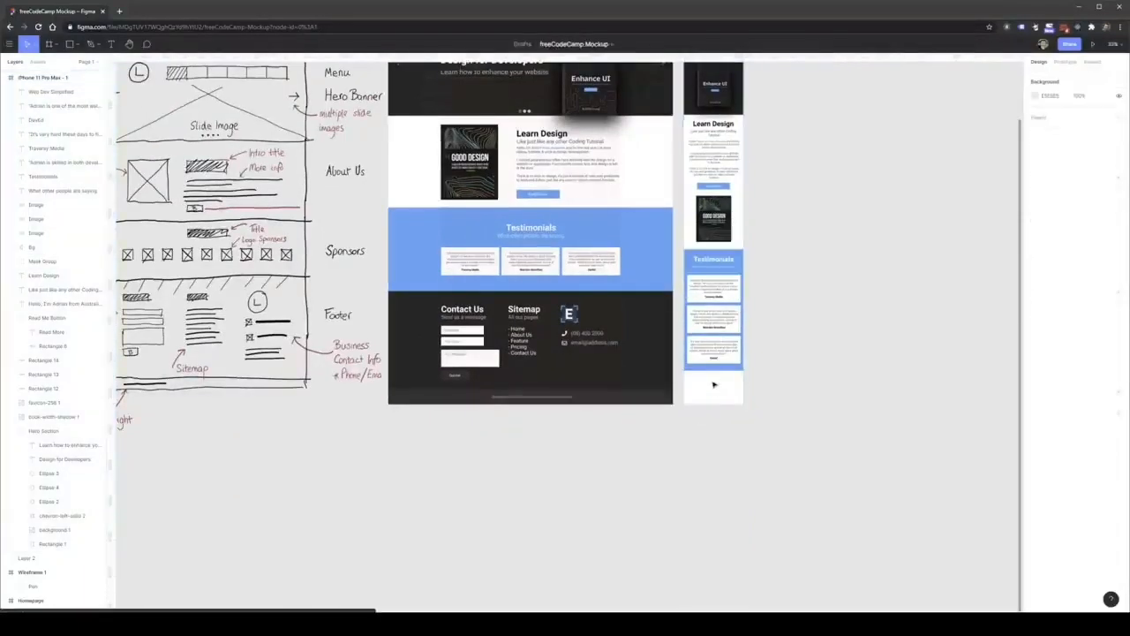
click(542, 377)
scroll(543, 376, up, 3)
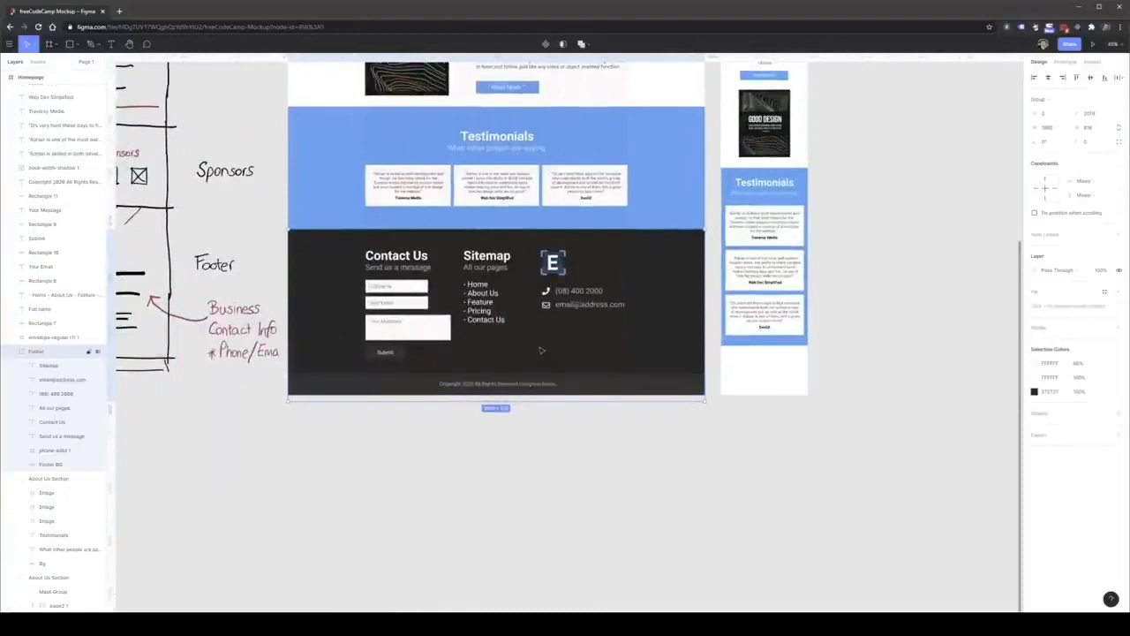
click(397, 256)
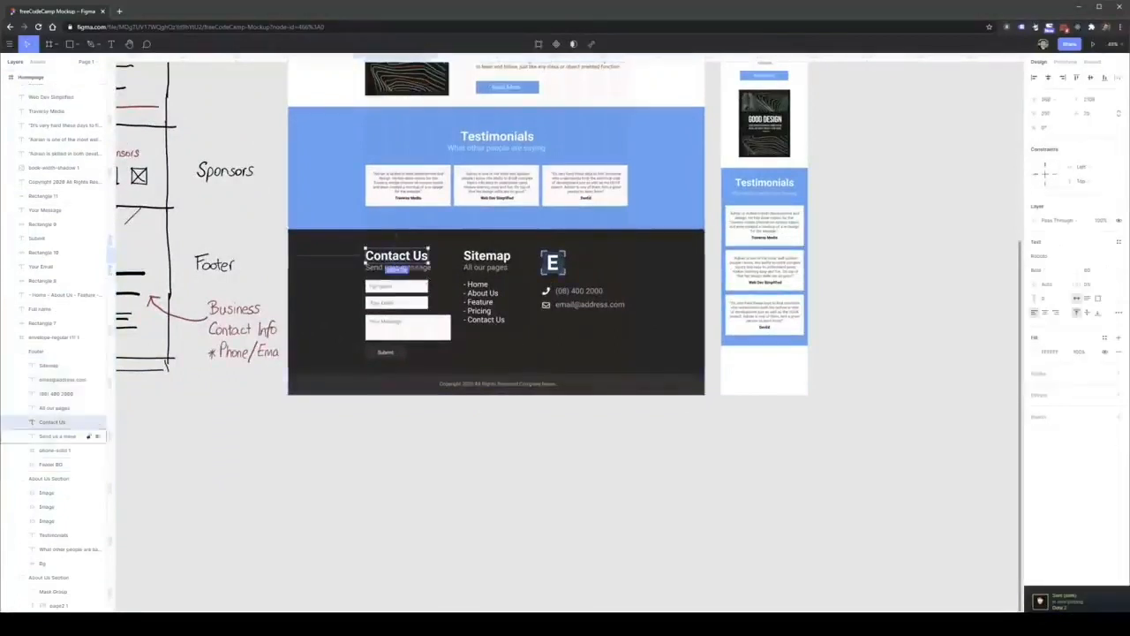
click(747, 389)
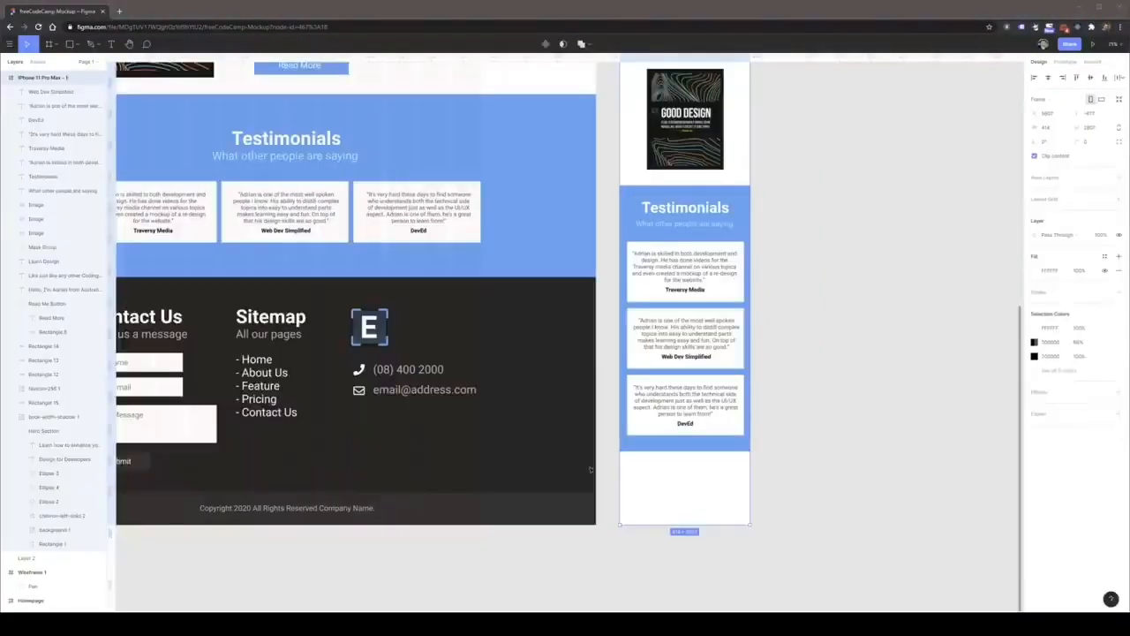
Lengthen the phone frame far below the Testimonials section to make room for the mobile footer.
scroll(643, 451, down, 1)
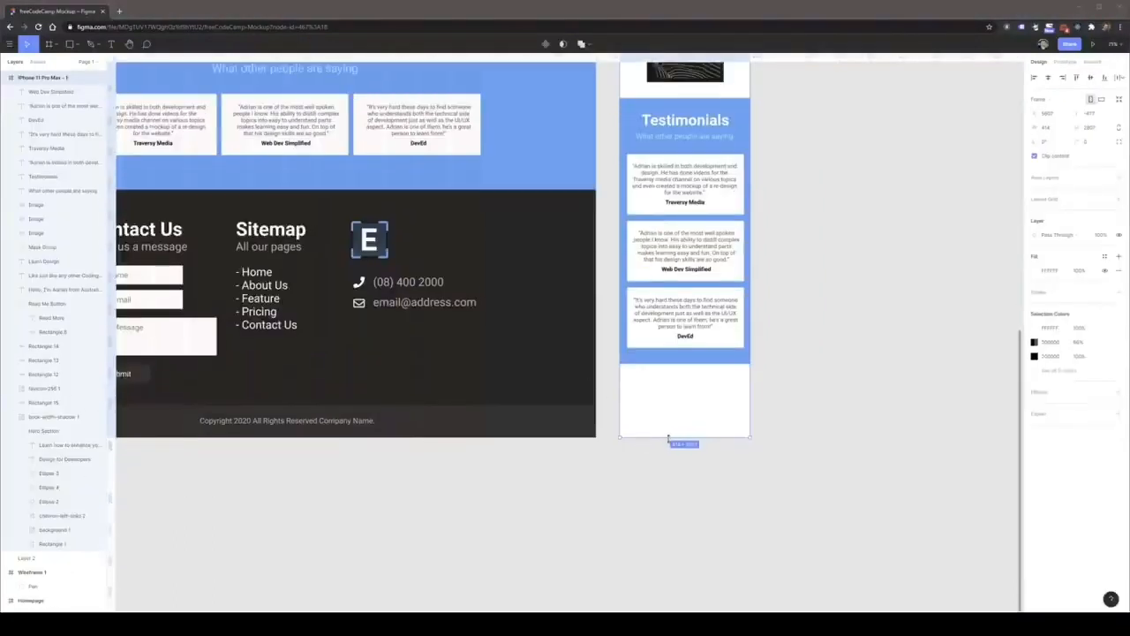
drag(668, 438, 673, 585)
scroll(677, 454, down, 2)
scroll(680, 530, down, 2)
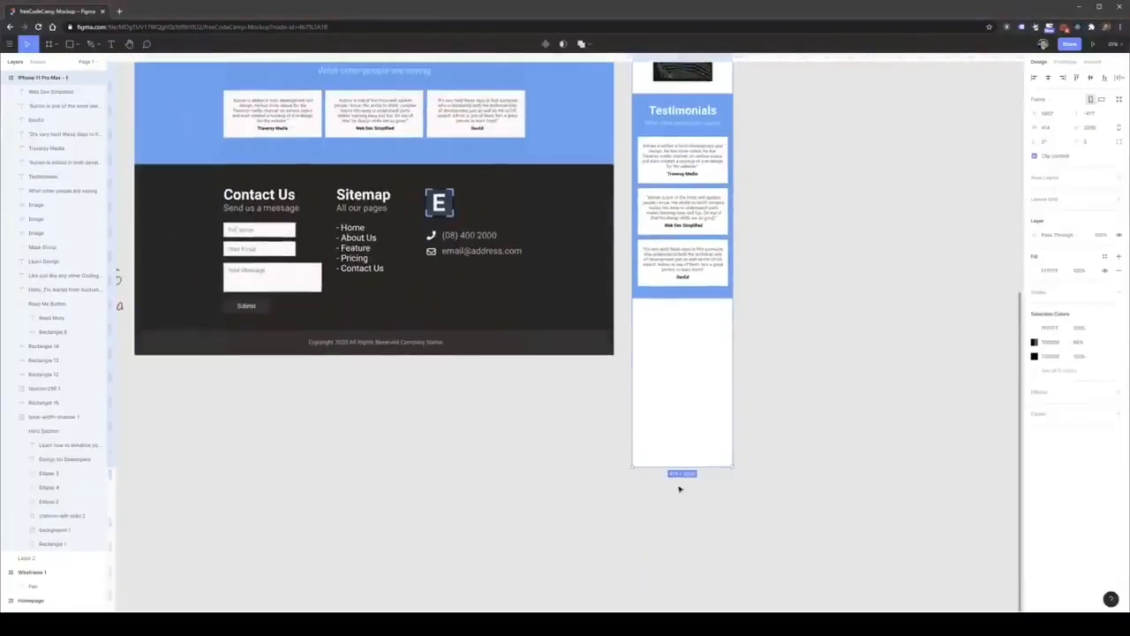
drag(673, 467, 673, 595)
click(804, 454)
Try pasting a copy of the desktop footer background next to the phone frame, and delete it.
click(433, 305)
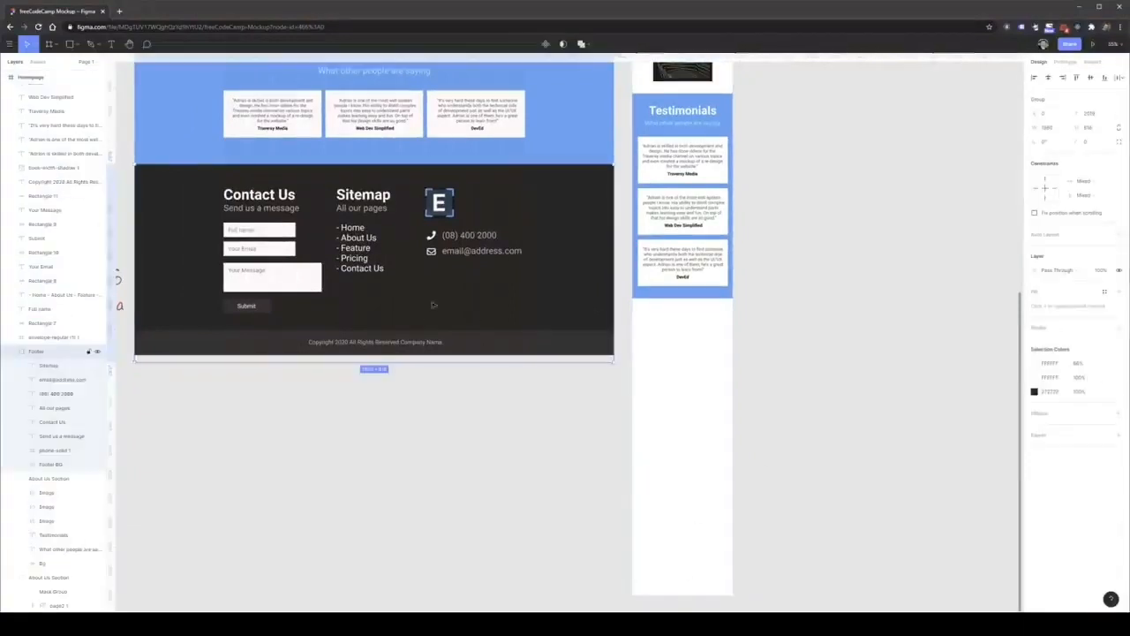
double_click(458, 316)
key(ctrl+v)
drag(464, 338, 832, 468)
drag(712, 413, 820, 409)
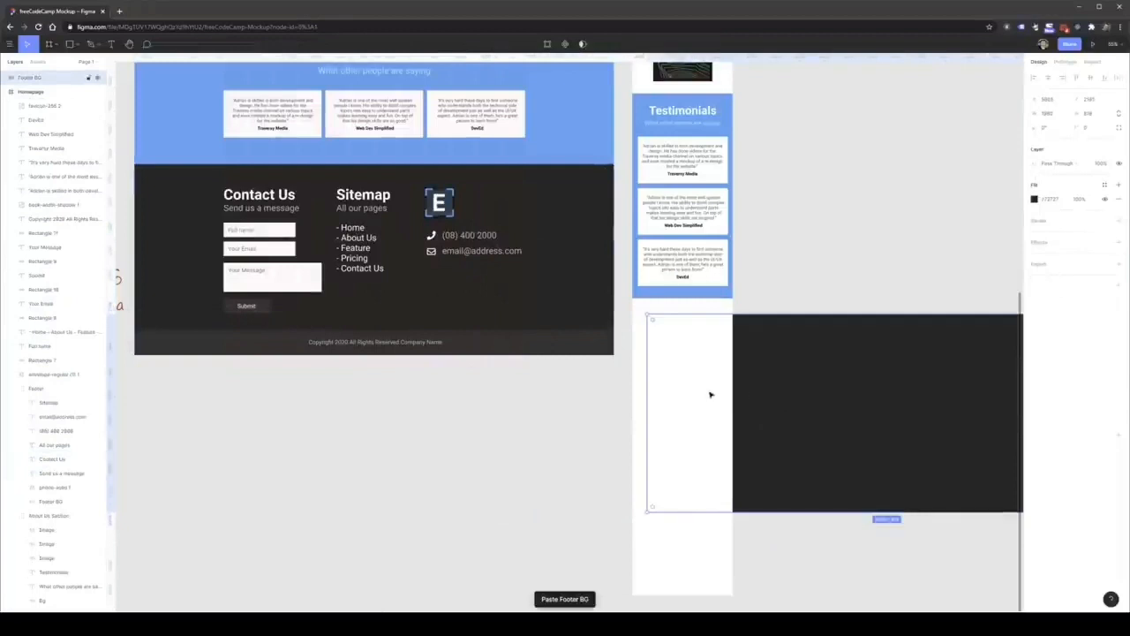
key(Delete)
Duplicate the blue Testimonials background directly below the section and fill it with the desktop footer's dark color.
click(719, 101)
drag(720, 101, 730, 307)
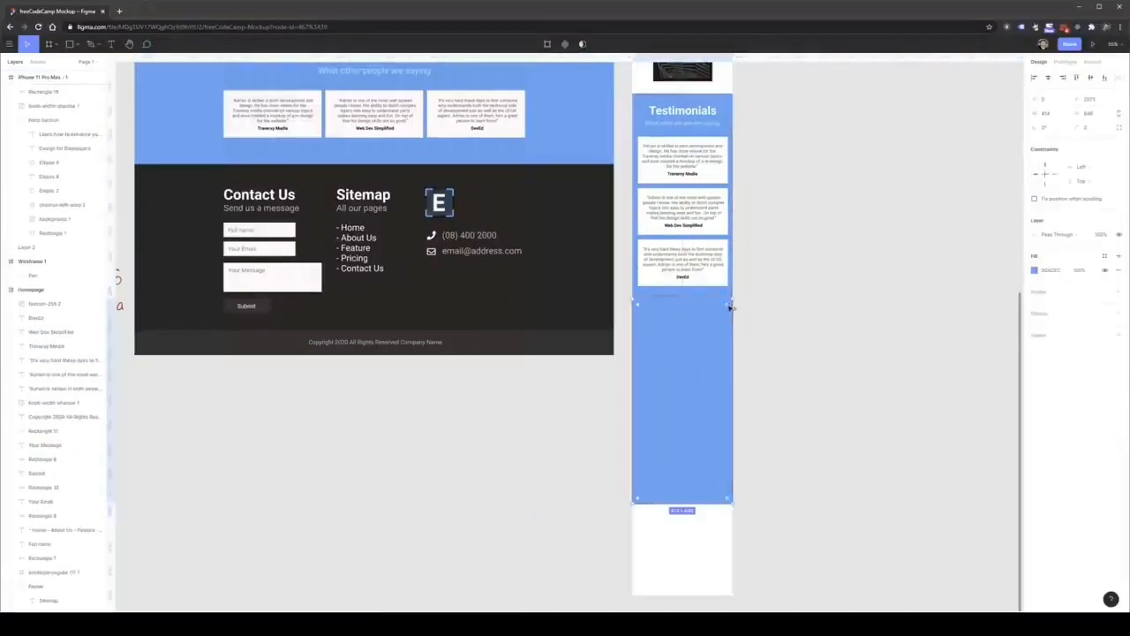
click(1034, 272)
click(928, 404)
click(548, 224)
click(810, 373)
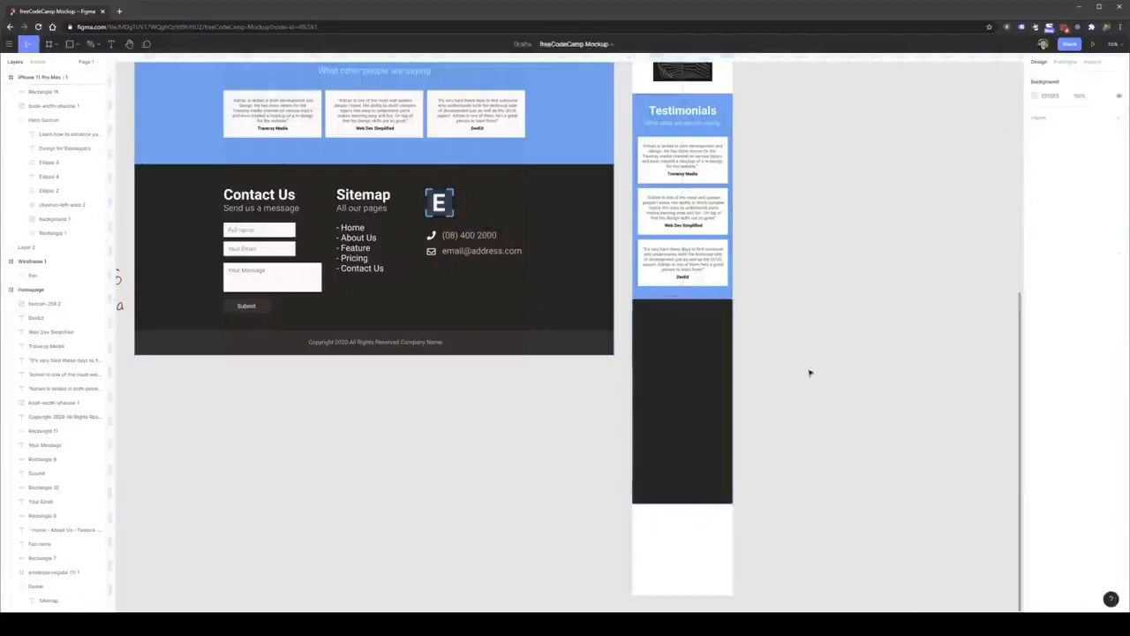
Stretch the dark footer rectangle down to the phone frame's bottom edge, about 1228 px tall.
click(693, 446)
drag(688, 500, 688, 596)
click(818, 451)
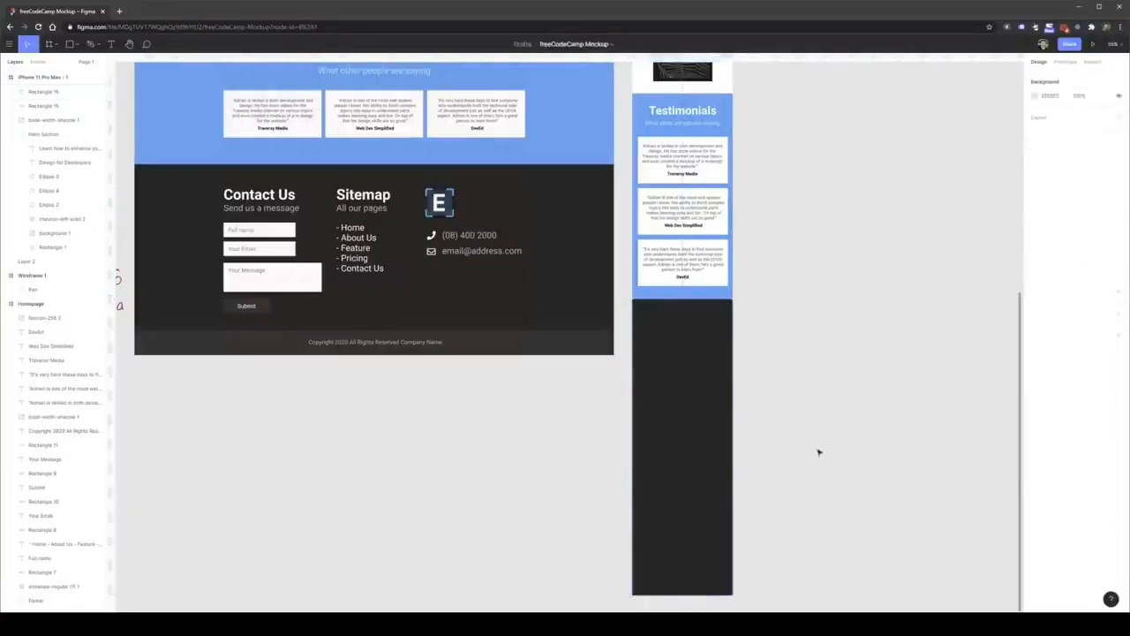
click(688, 344)
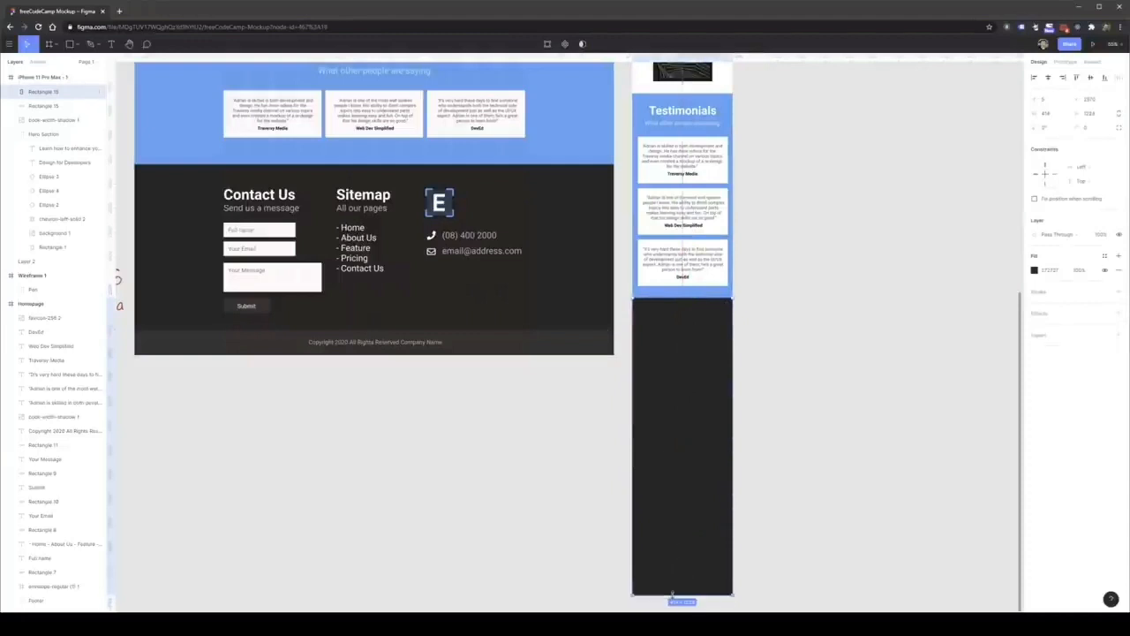
click(538, 515)
Copy the desktop footer's Contact Us heading, subtitle, form fields and Submit button into the top of the mobile footer.
double_click(271, 200)
shift+click(265, 208)
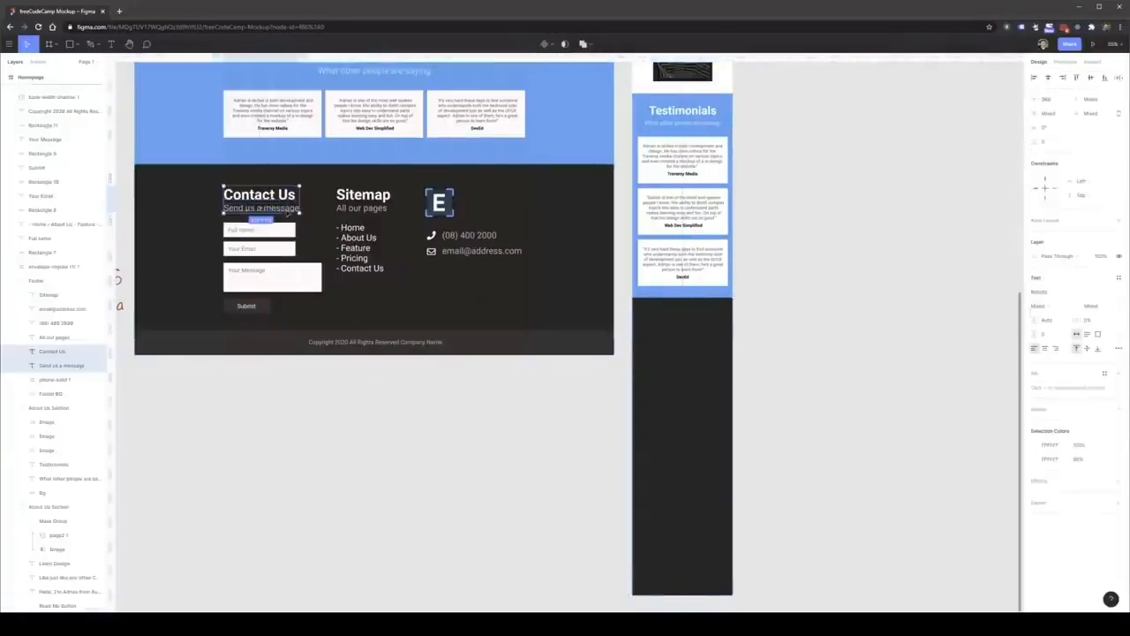
shift+click(258, 230)
shift+click(247, 250)
shift+click(262, 271)
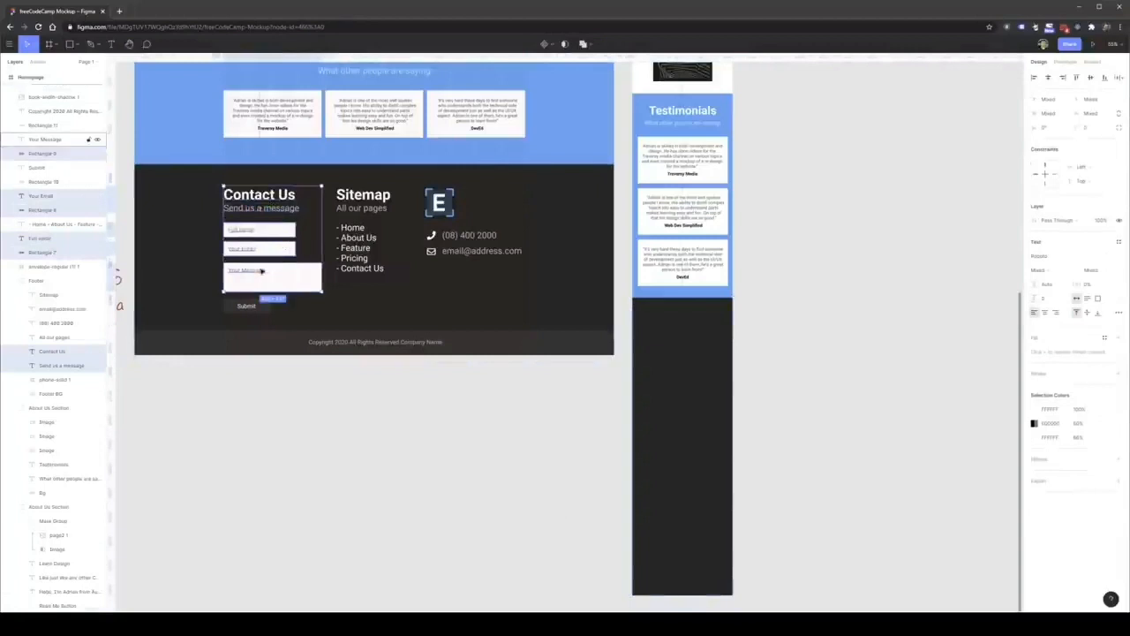
shift+click(264, 310)
drag(265, 310, 693, 403)
key(ctrl+z)
key(ctrl+c)
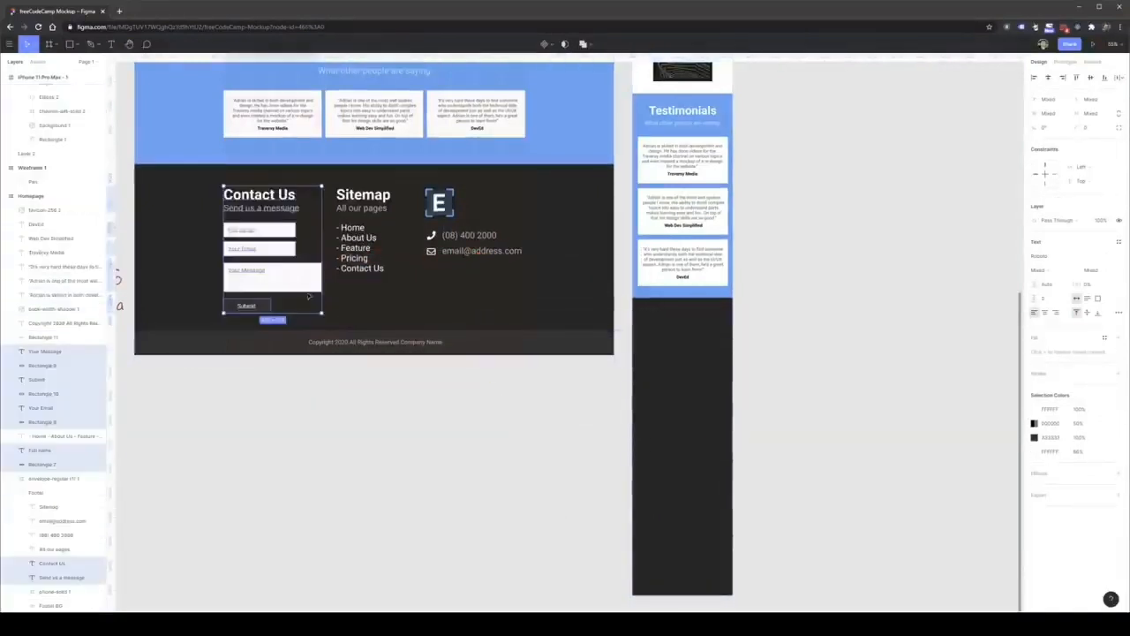
key(ctrl+v)
drag(294, 287, 705, 400)
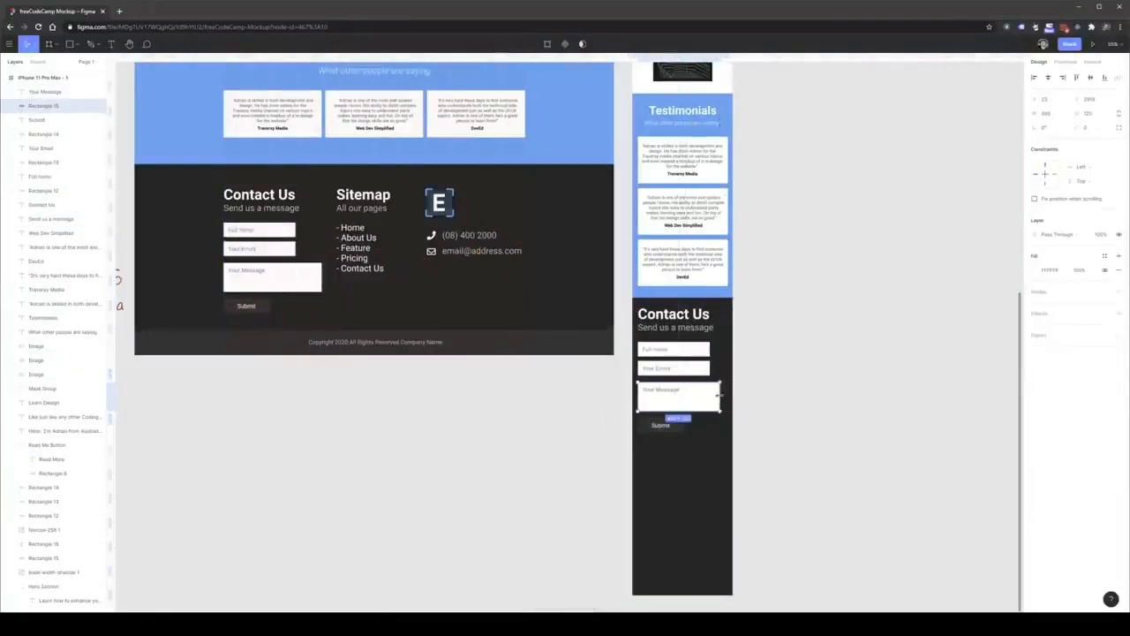
Widen the mobile form's message, email and name boxes to nearly the full width of the phone frame.
click(708, 367)
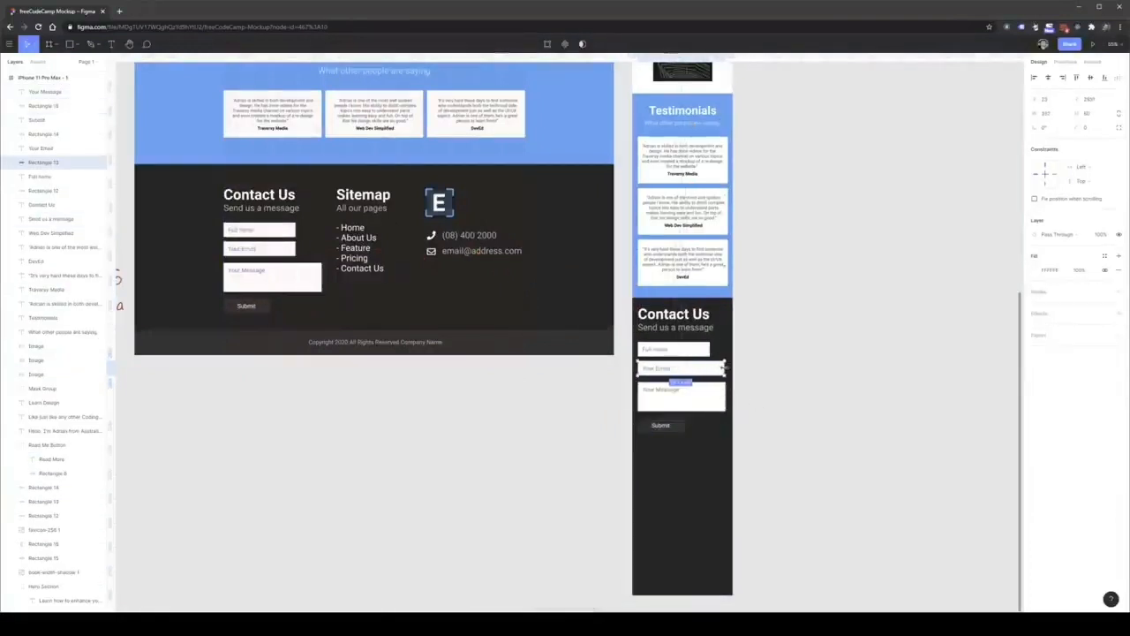
click(706, 350)
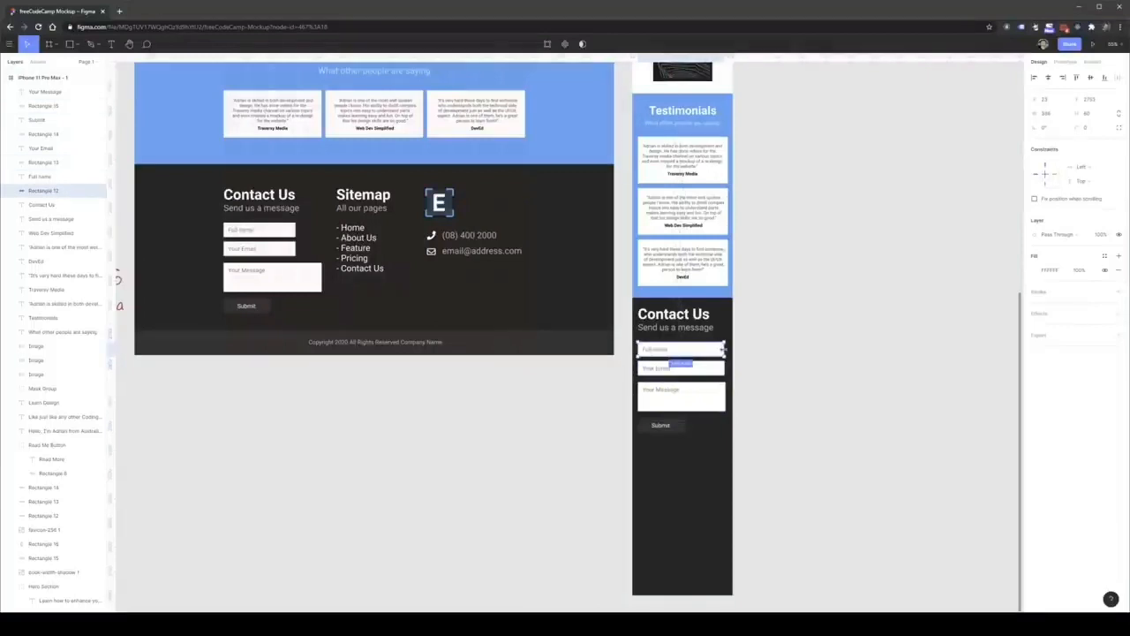
click(780, 361)
Set the mobile Contact Us heading's font size to 48 and its "Send us a message" subtitle to 24.
click(41, 204)
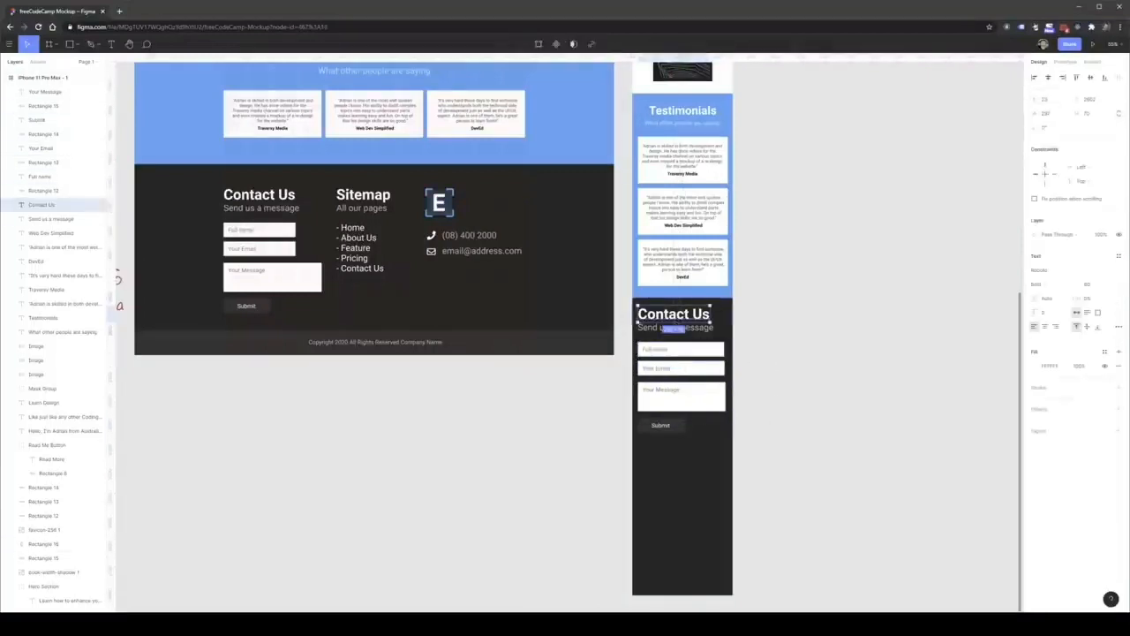
click(1111, 284)
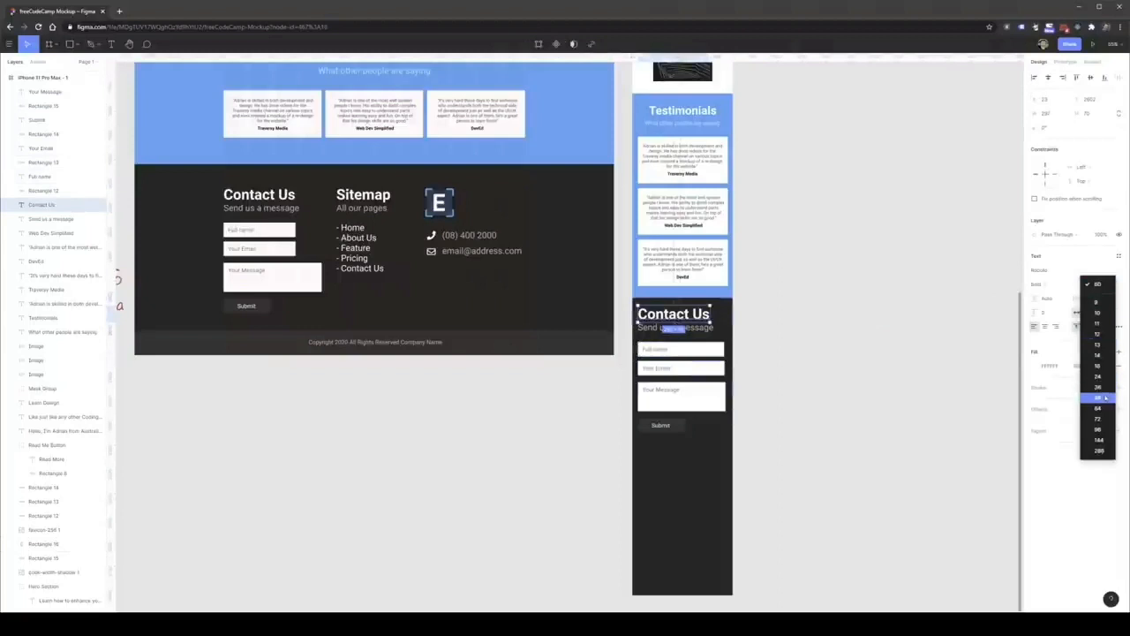
click(1106, 397)
click(711, 330)
click(1110, 284)
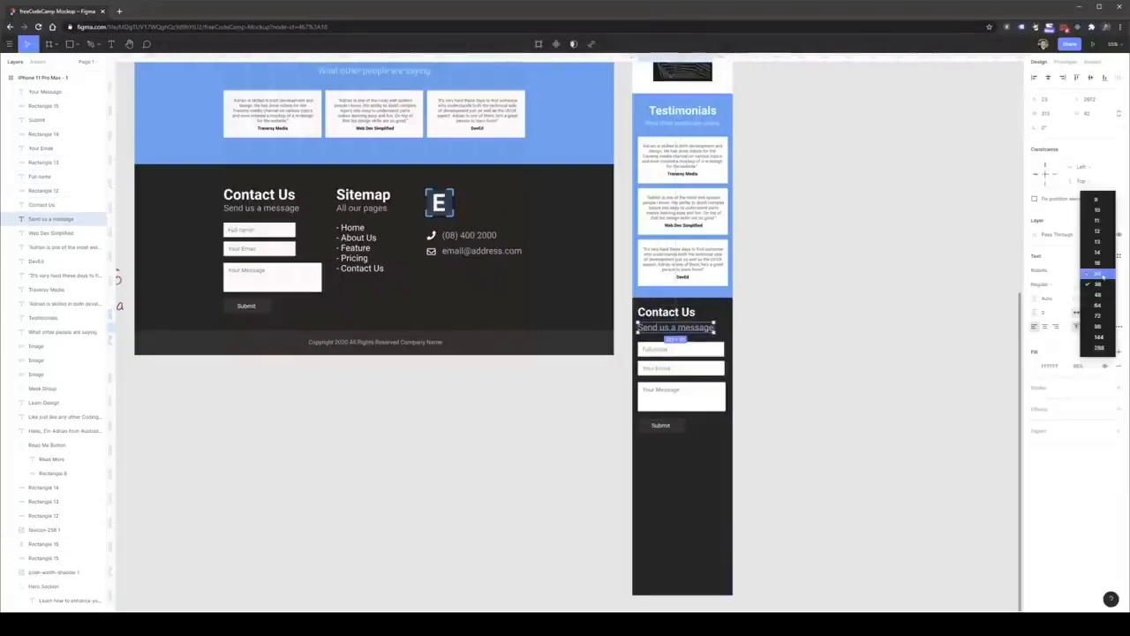
click(1100, 275)
click(833, 369)
Move the mobile form's three fields and Submit button together slightly up, closer to the "Send us a message" subtitle.
click(675, 353)
shift+click(663, 351)
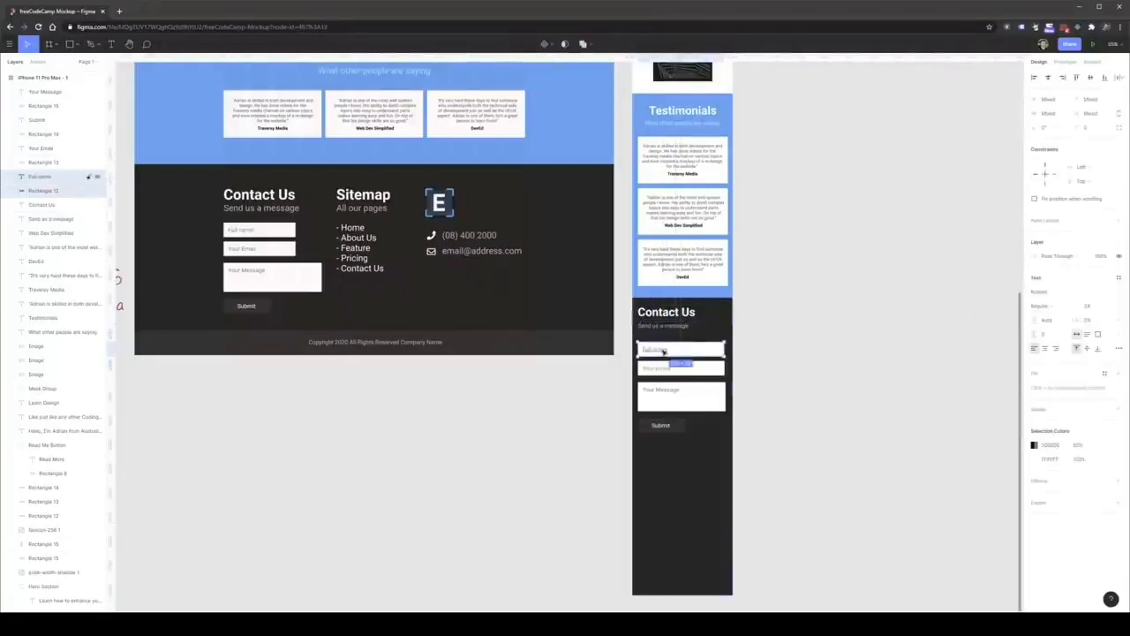
shift+click(667, 372)
shift+click(706, 408)
shift+click(661, 390)
shift+click(667, 427)
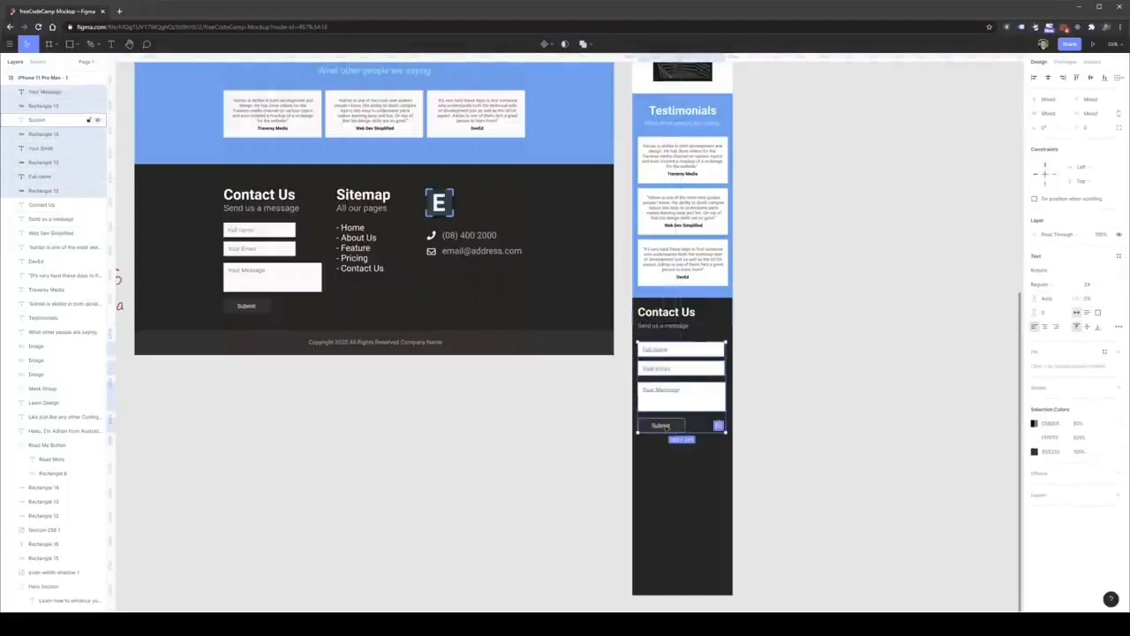
drag(693, 404, 694, 397)
click(845, 376)
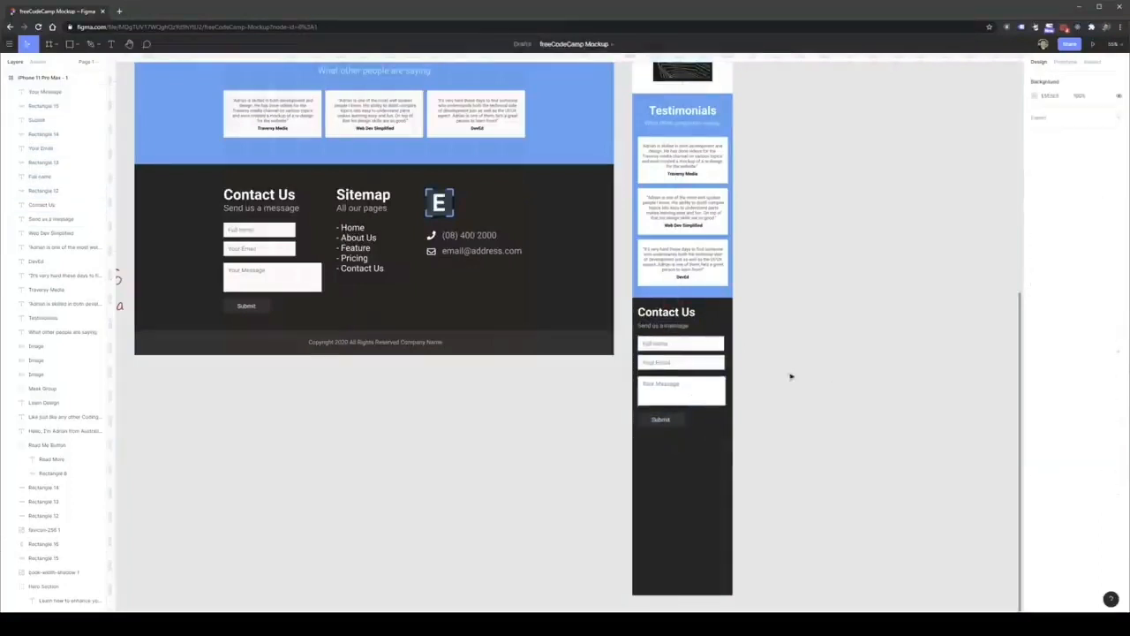
Copy the desktop footer's Sitemap heading, subtitle and page list below the Submit button in the mobile footer.
click(362, 194)
shift+click(361, 208)
shift+click(358, 251)
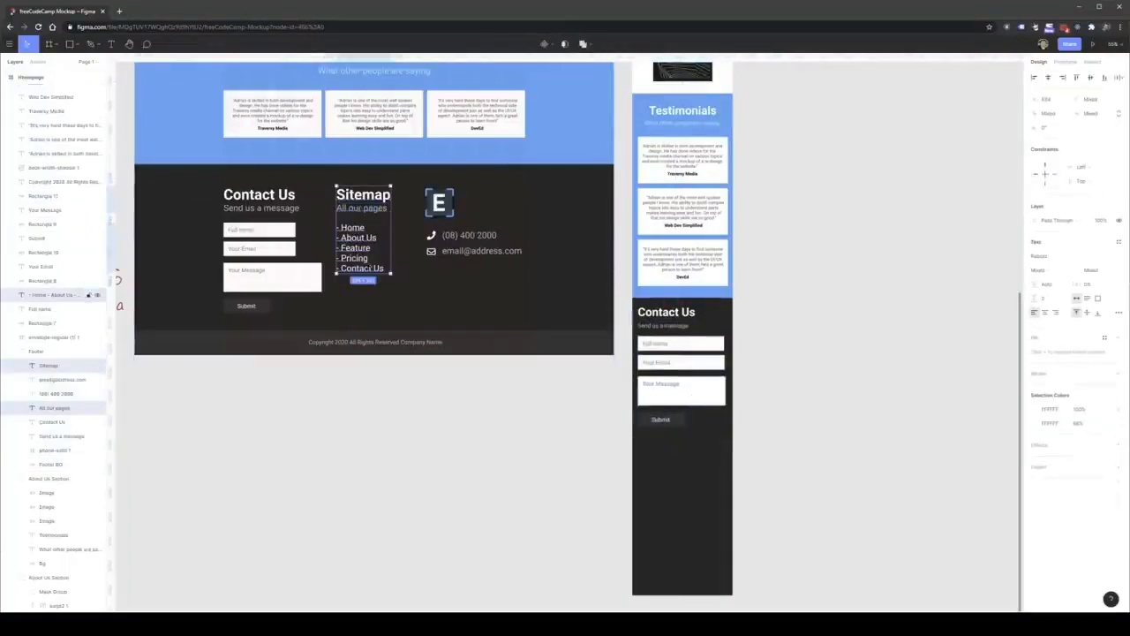
drag(363, 257, 678, 493)
Set the mobile Sitemap heading's font size to 48 and its "All our pages" subtitle to 24.
click(671, 448)
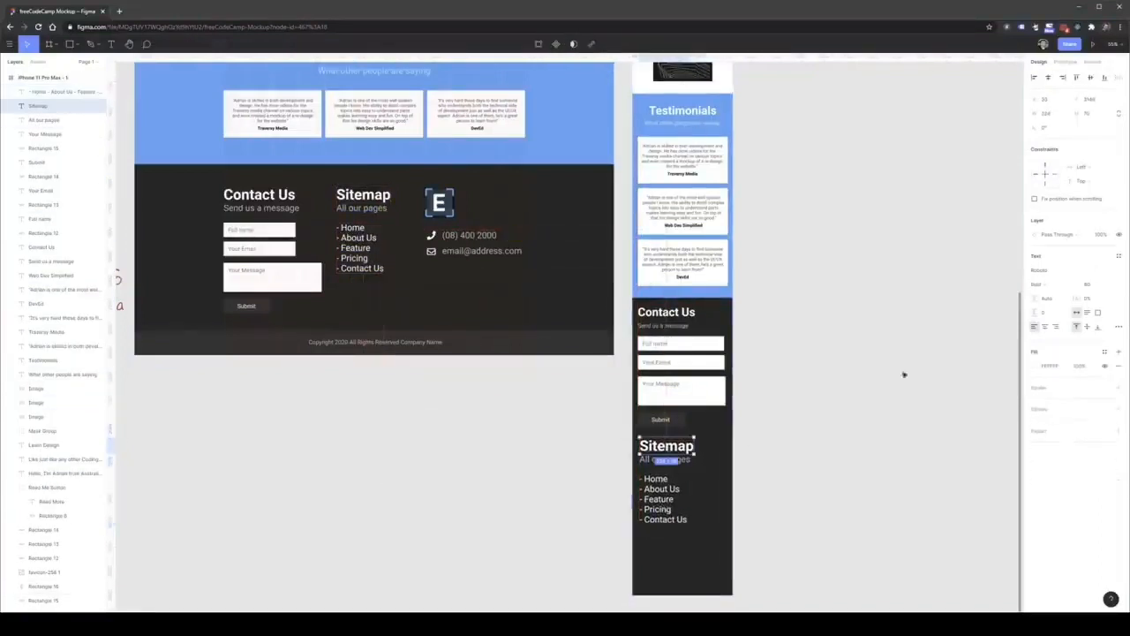
click(1102, 286)
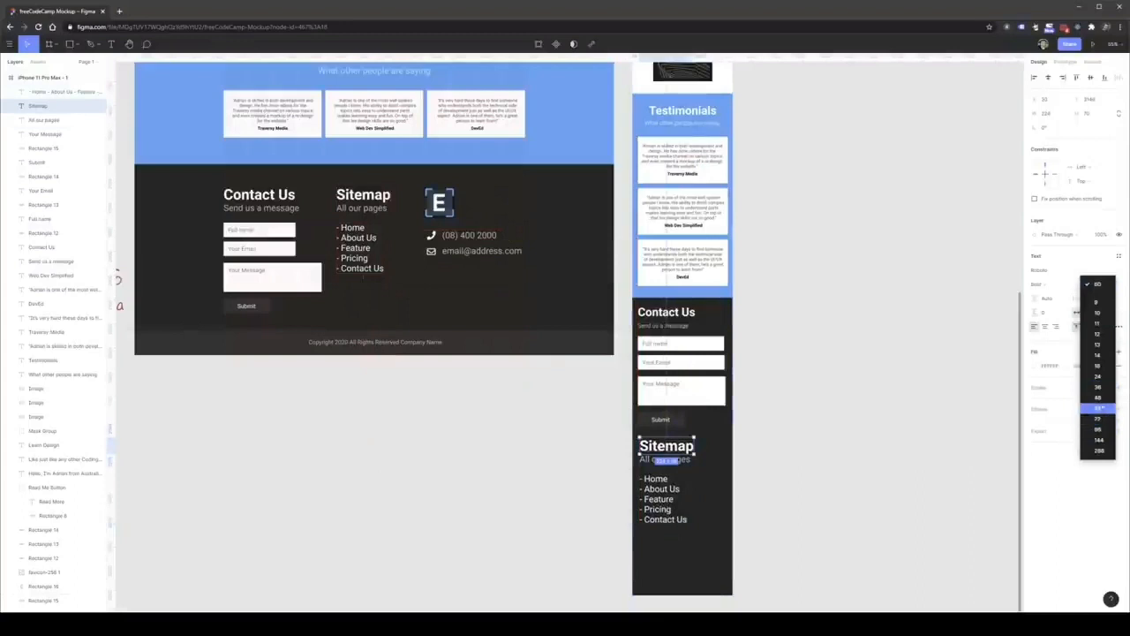
click(1098, 408)
click(44, 120)
click(1091, 284)
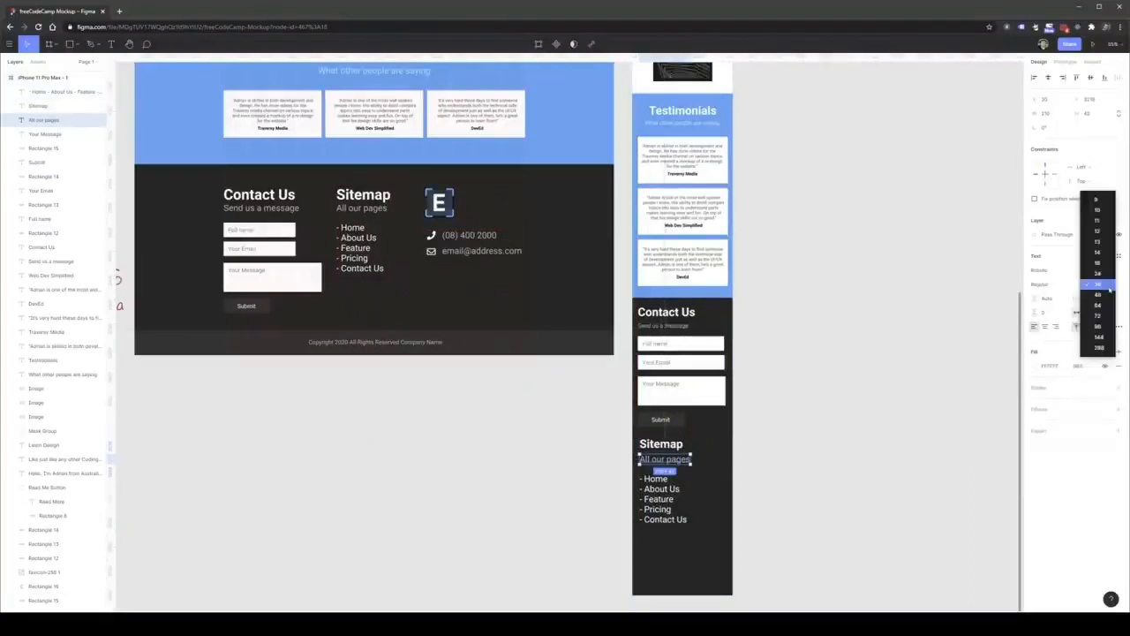
click(1095, 268)
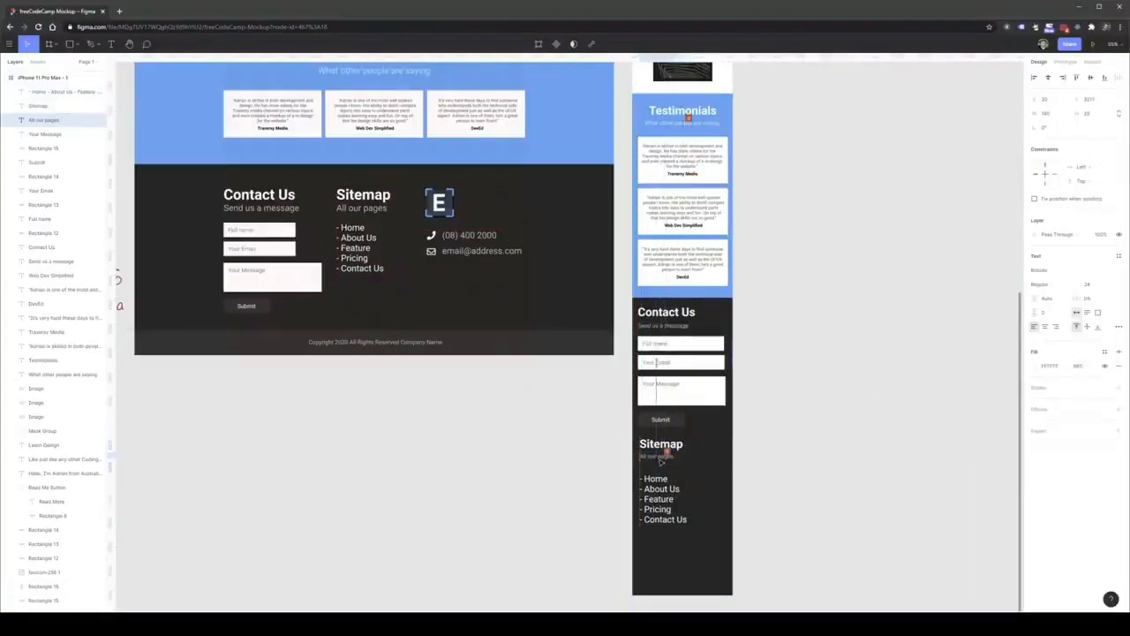
Set the mobile sitemap's page list to font size 24 and move it up under the "All our pages" subtitle.
click(71, 92)
click(1113, 285)
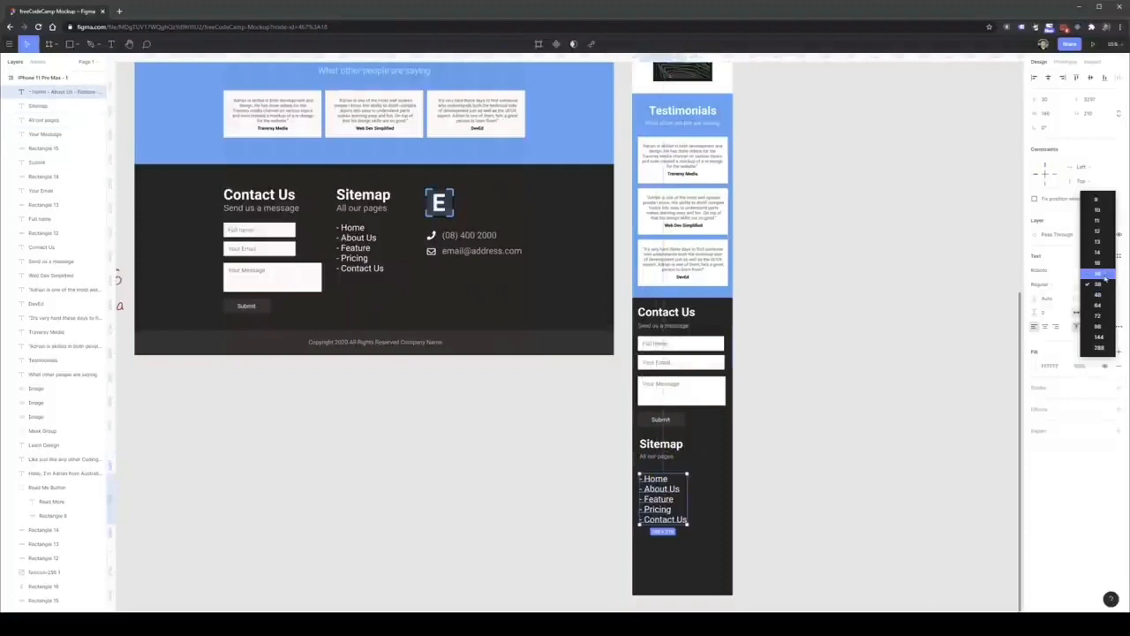
click(1103, 273)
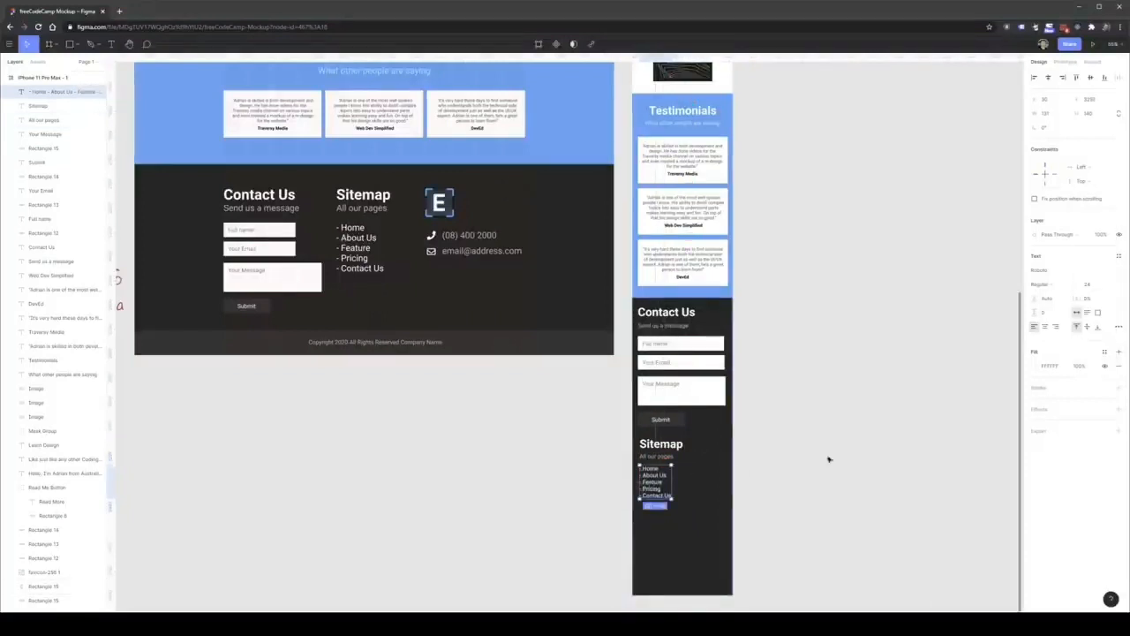
Copy the desktop footer's E logo below the page list in the mobile footer.
click(439, 202)
drag(439, 202, 659, 528)
click(550, 475)
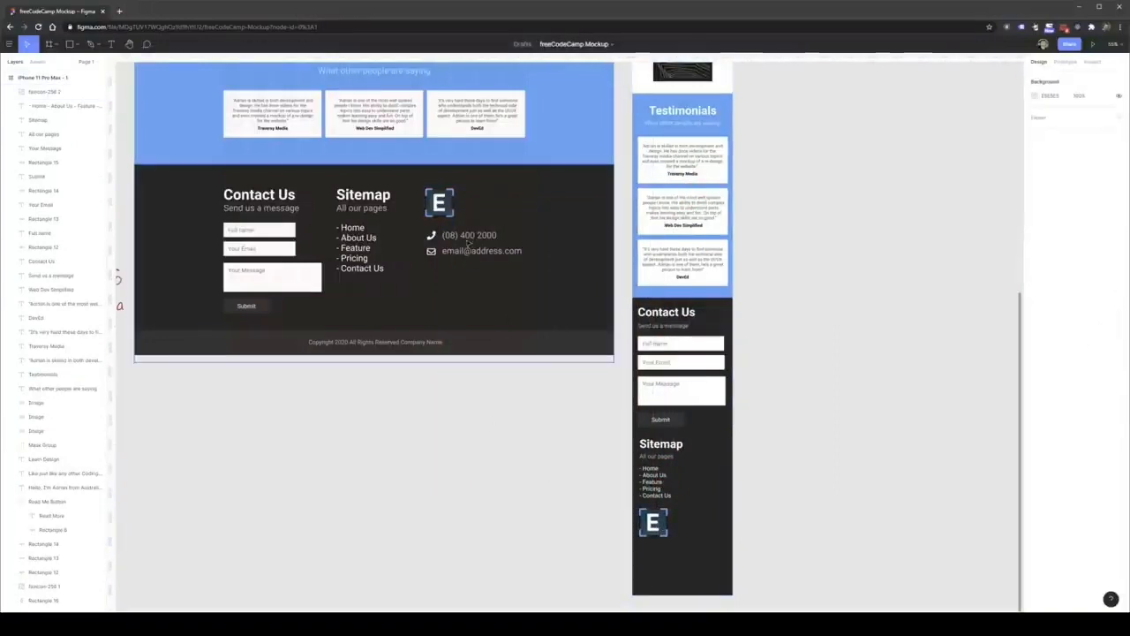
Copy the desktop footer's phone and email lines with their icons below the logo in the mobile footer.
double_click(469, 237)
shift+click(472, 251)
shift+click(432, 236)
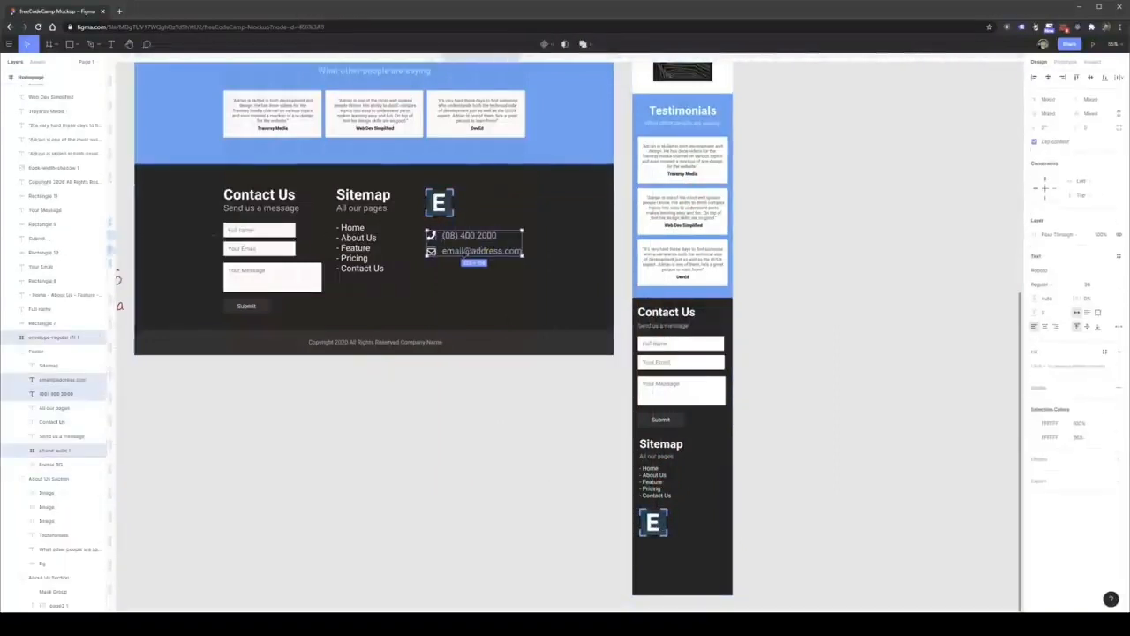
key(ctrl+v)
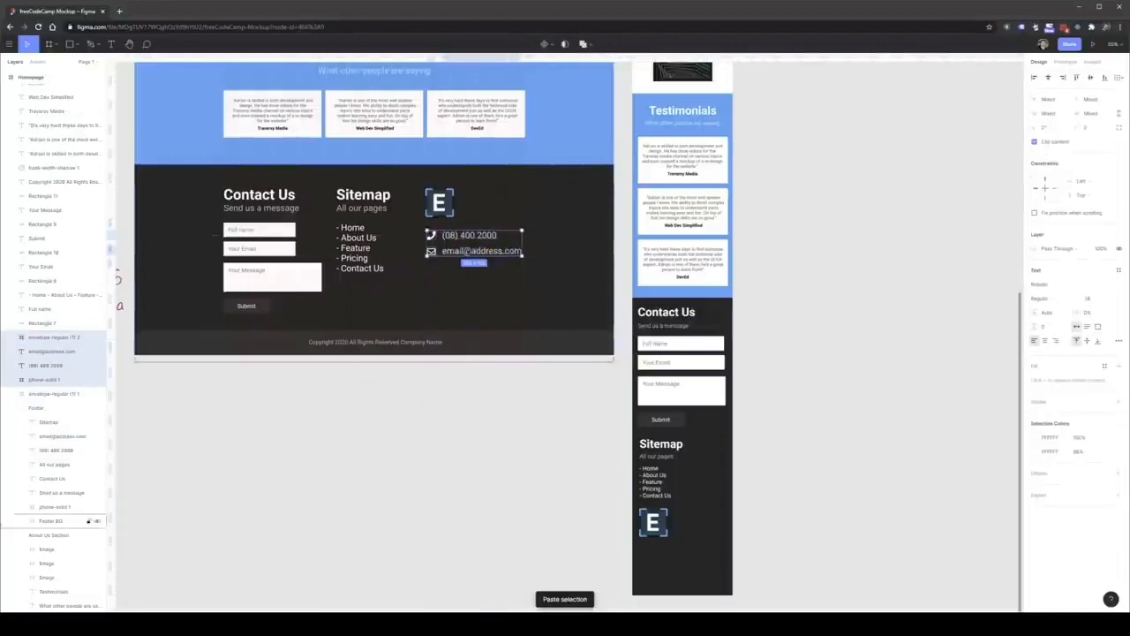
drag(469, 237, 687, 550)
Set the mobile footer's phone and email texts to font size 24 and align each with its icon.
click(705, 554)
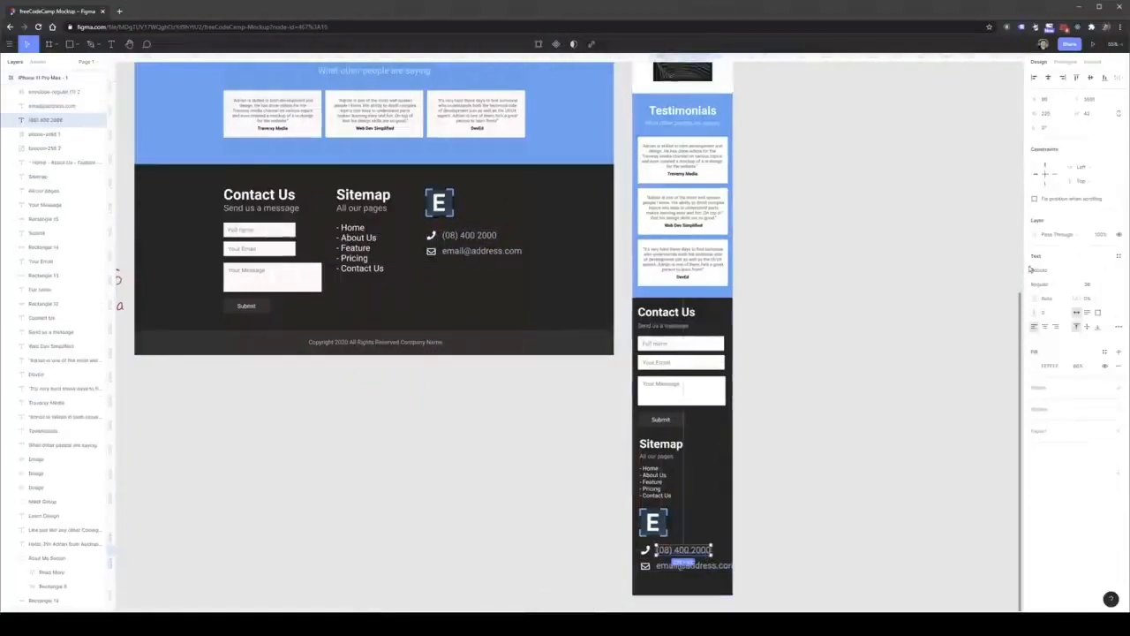
click(1110, 285)
click(1101, 263)
click(712, 565)
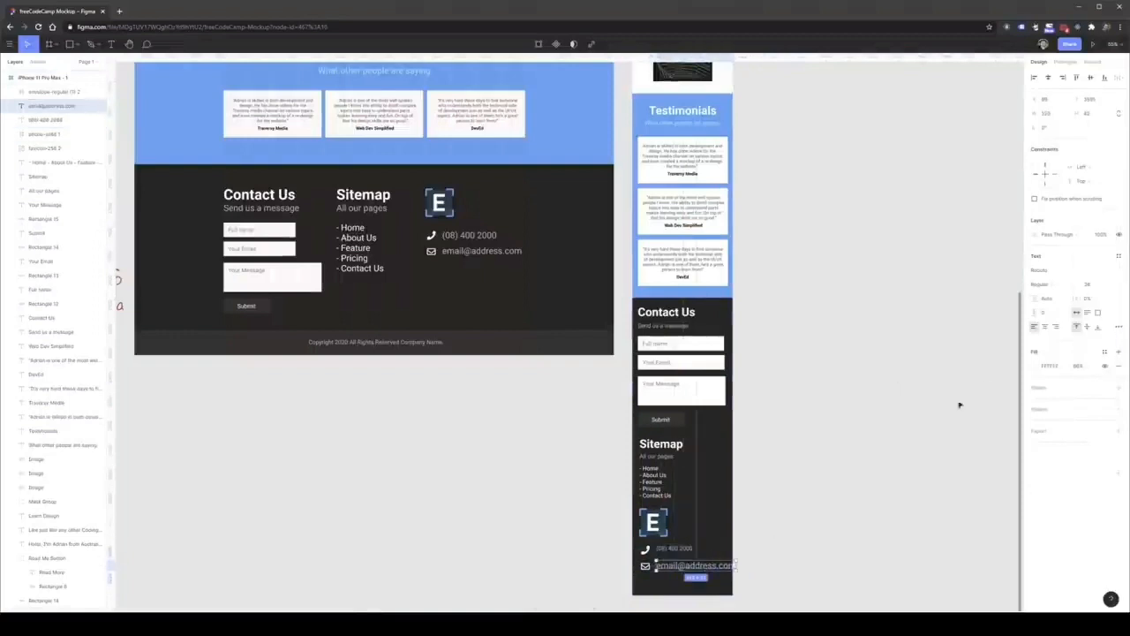
click(1110, 286)
click(1100, 265)
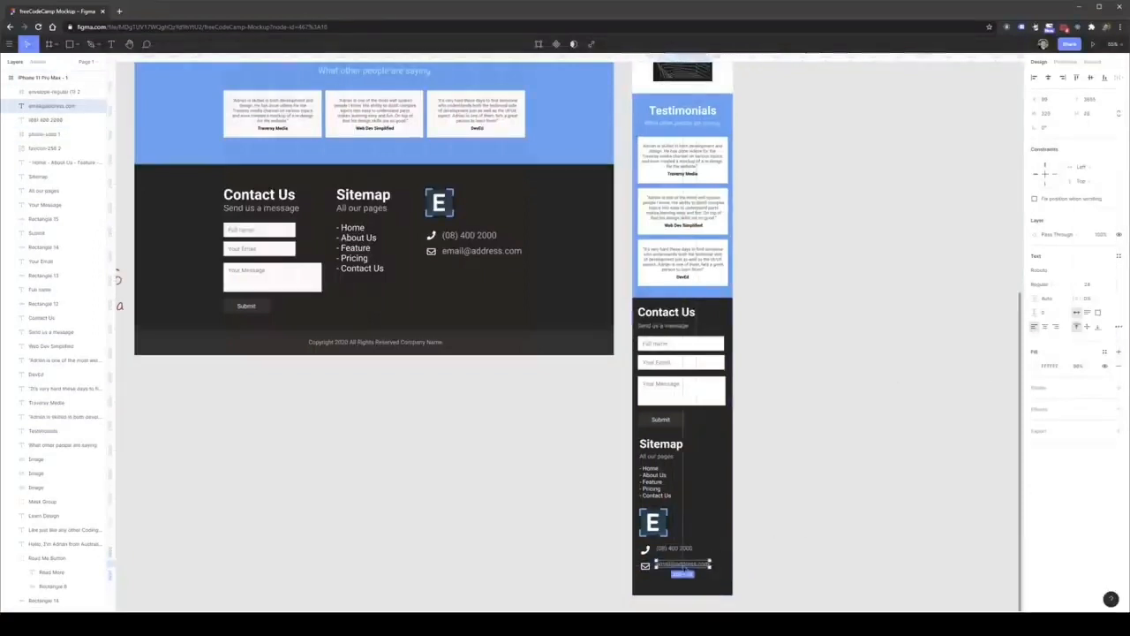
click(681, 549)
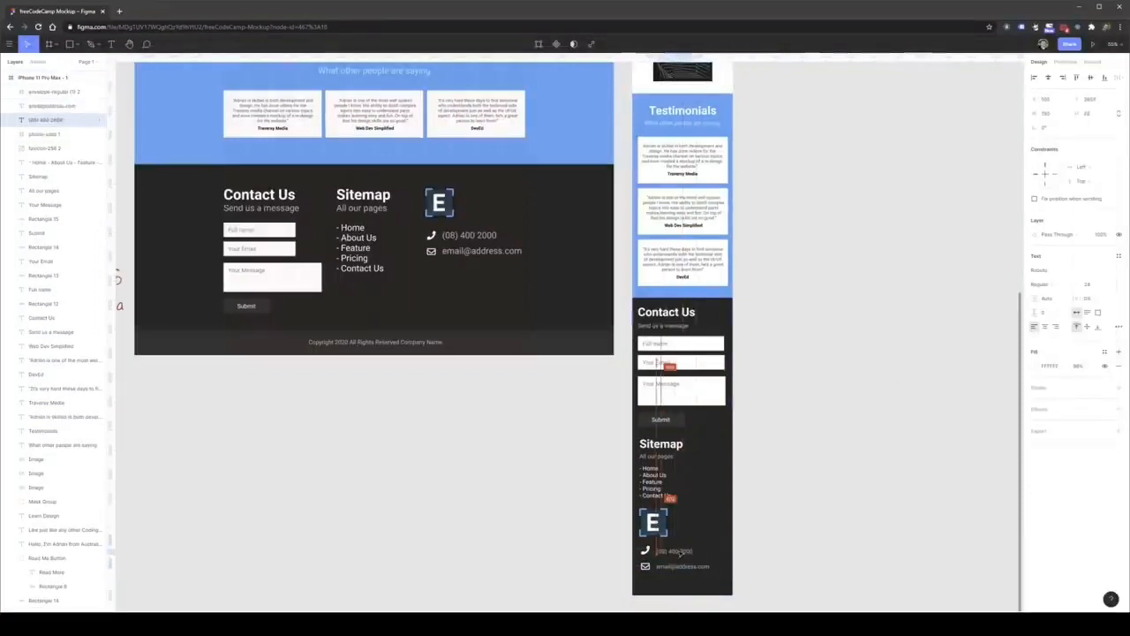
click(428, 473)
Copy the desktop copyright bar to the bottom of the mobile footer and narrow it to about 412 px wide.
click(501, 346)
drag(502, 348, 855, 561)
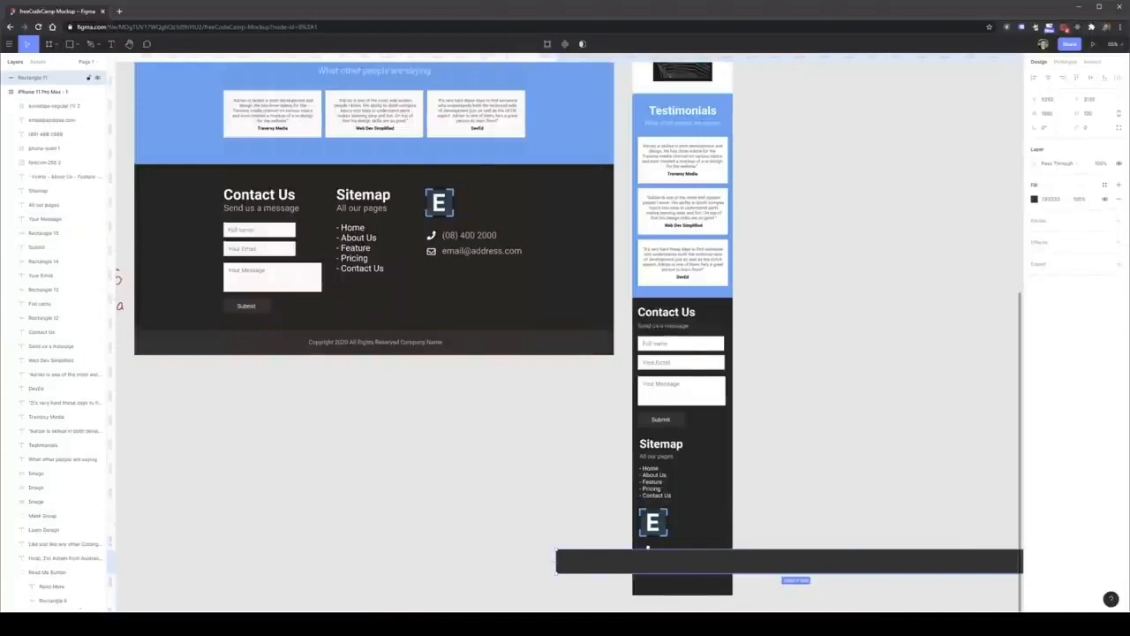
drag(556, 562, 659, 592)
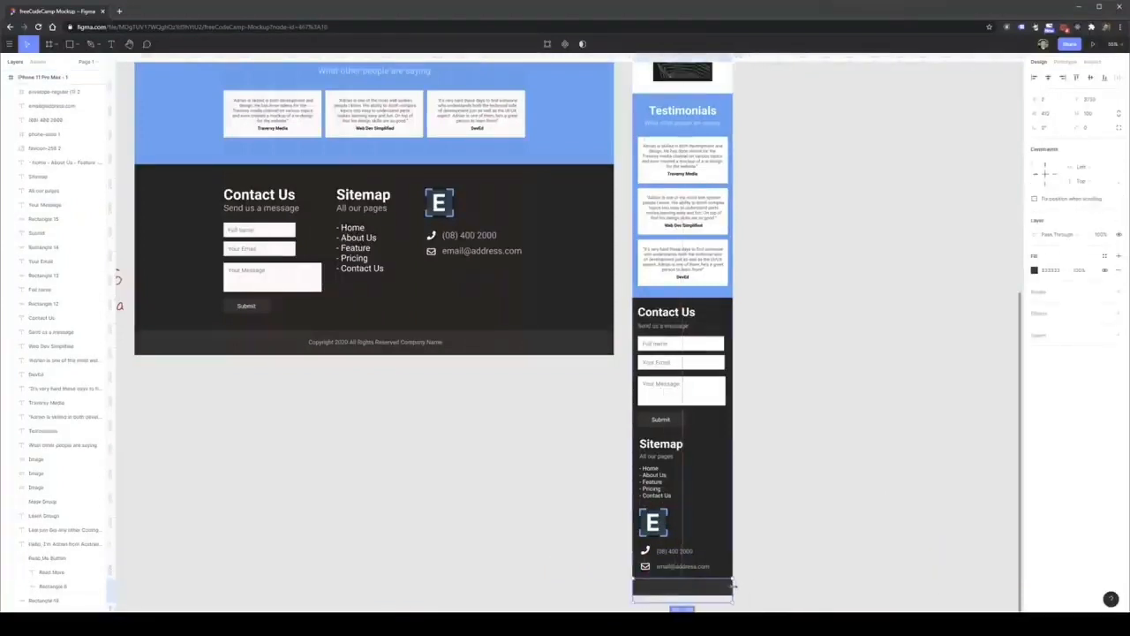
click(590, 425)
Copy the copyright text onto the mobile bar at font size 18, wrapped onto two lines and centered.
drag(422, 346, 724, 585)
click(1110, 285)
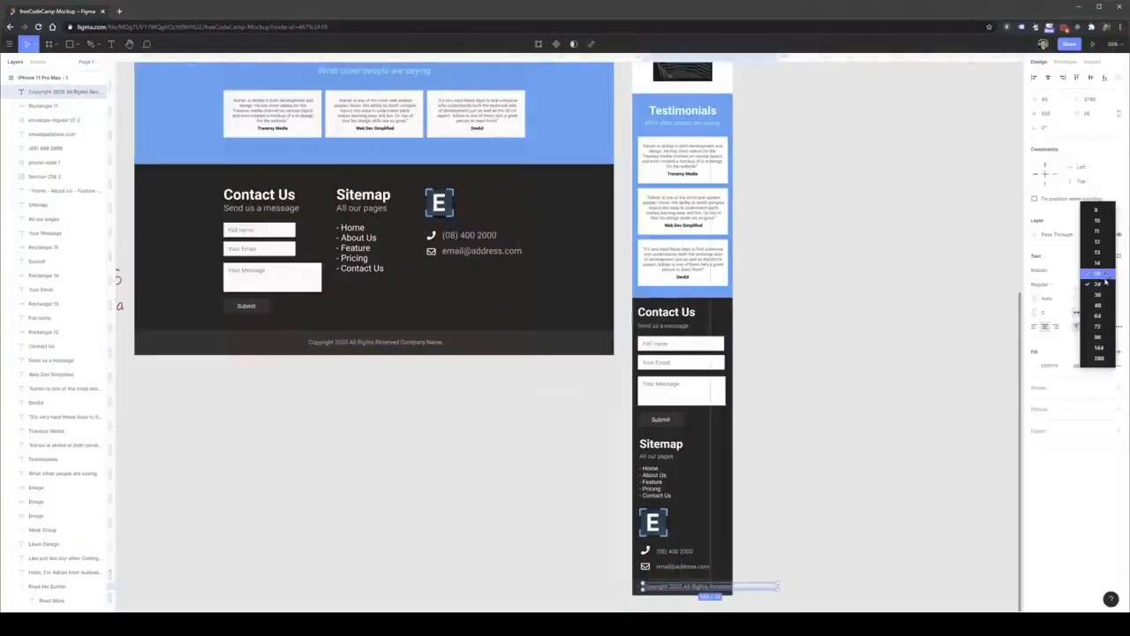
click(1088, 256)
drag(706, 588, 680, 590)
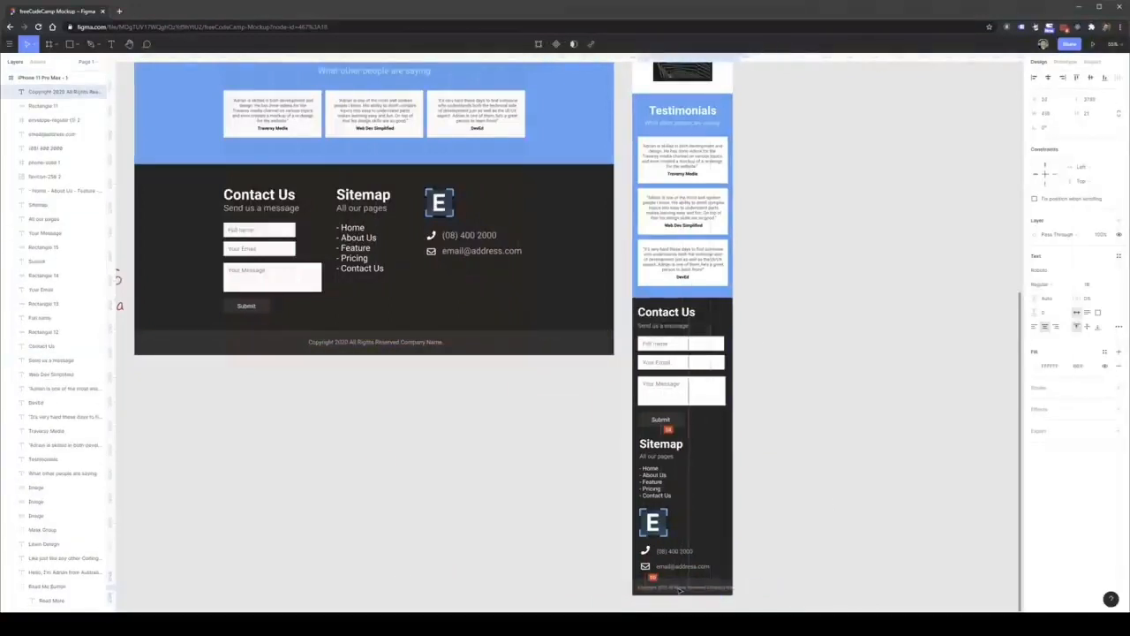
scroll(692, 590, down, 1)
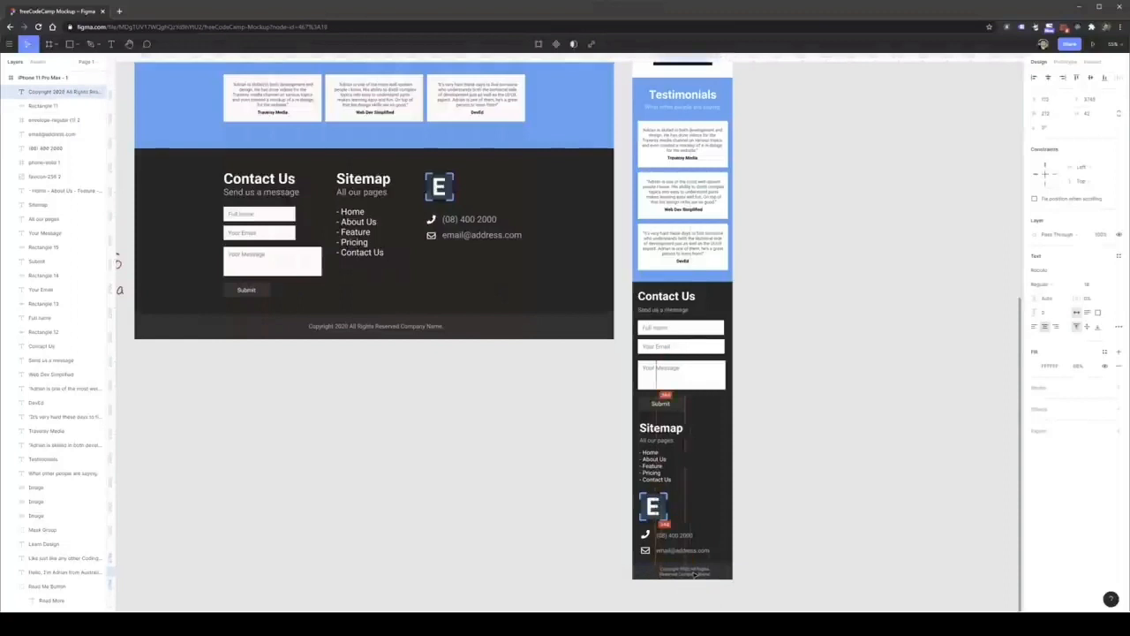
click(795, 566)
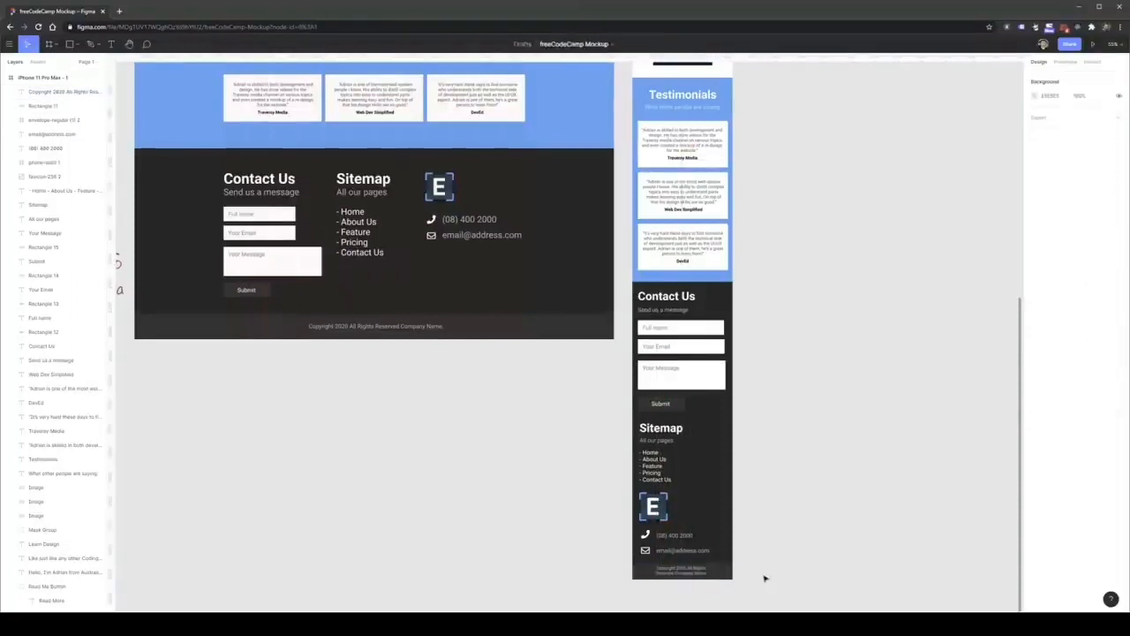
scroll(739, 584, up, 3)
scroll(720, 530, down, 6)
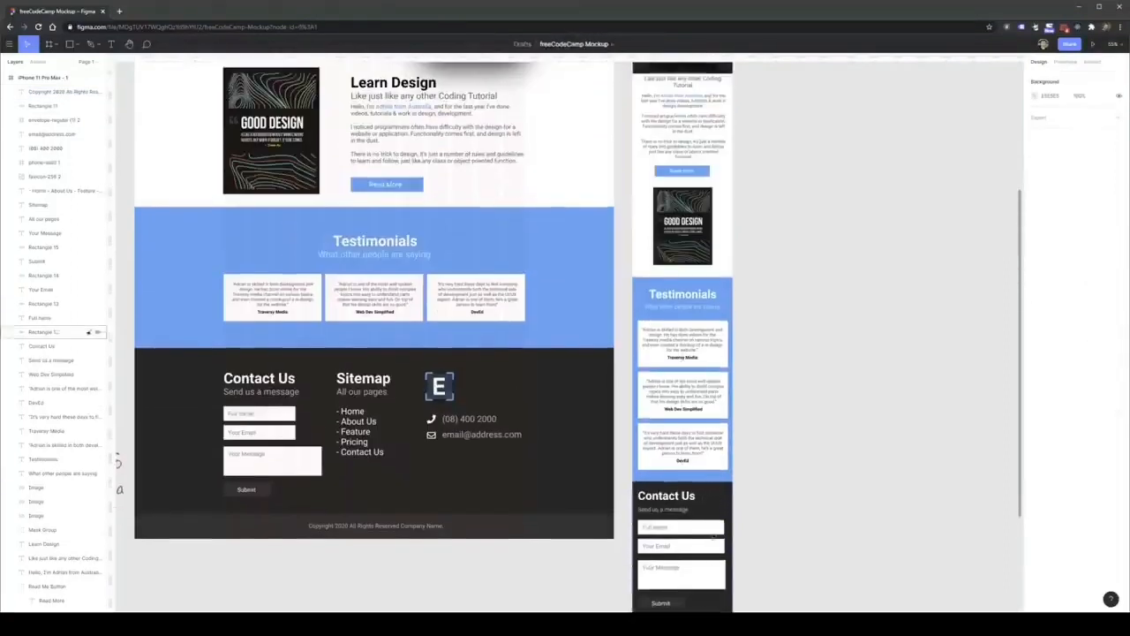
scroll(710, 478, up, 5)
click(702, 267)
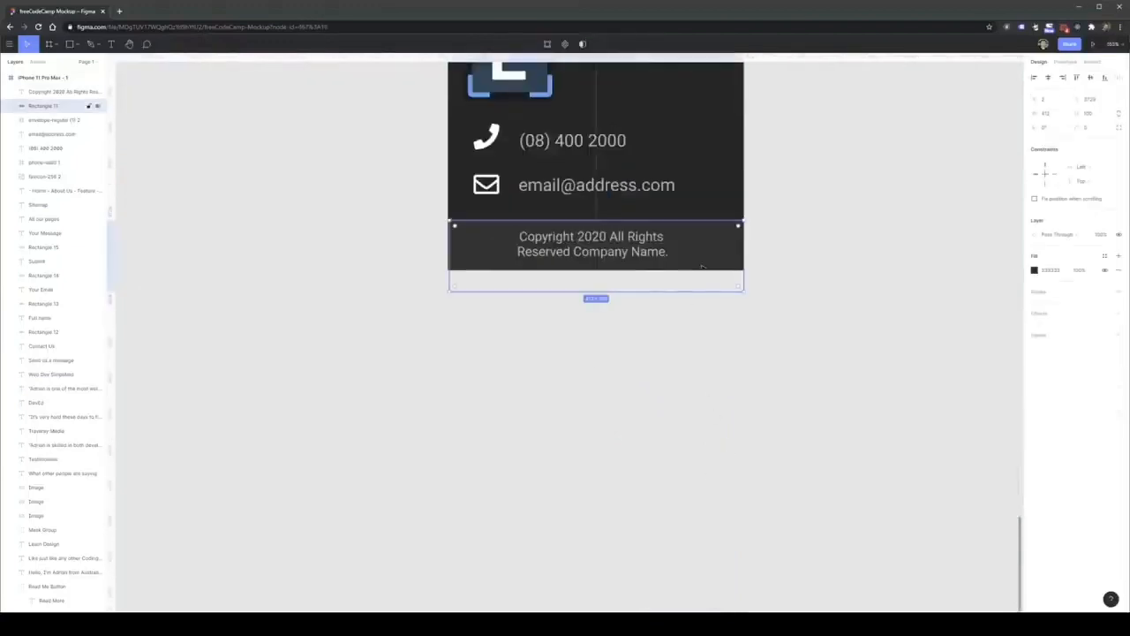
scroll(664, 276, down, 10)
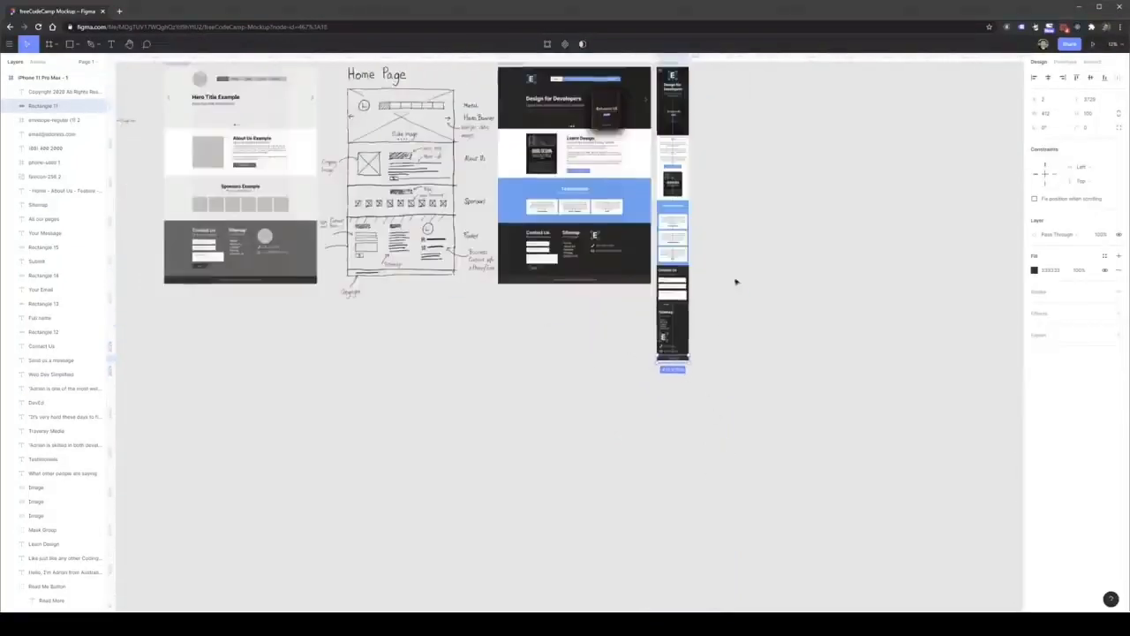
Move the copyright text down to center it vertically within the mobile footer's copyright bar.
click(673, 255)
scroll(677, 507, up, 6)
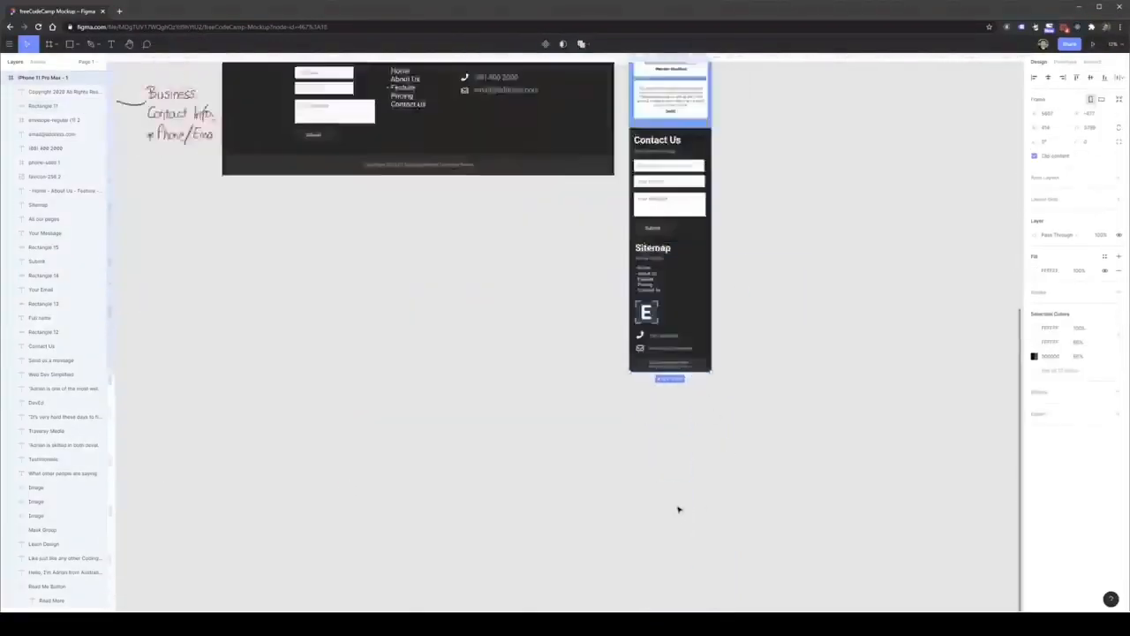
drag(661, 290, 598, 301)
click(652, 293)
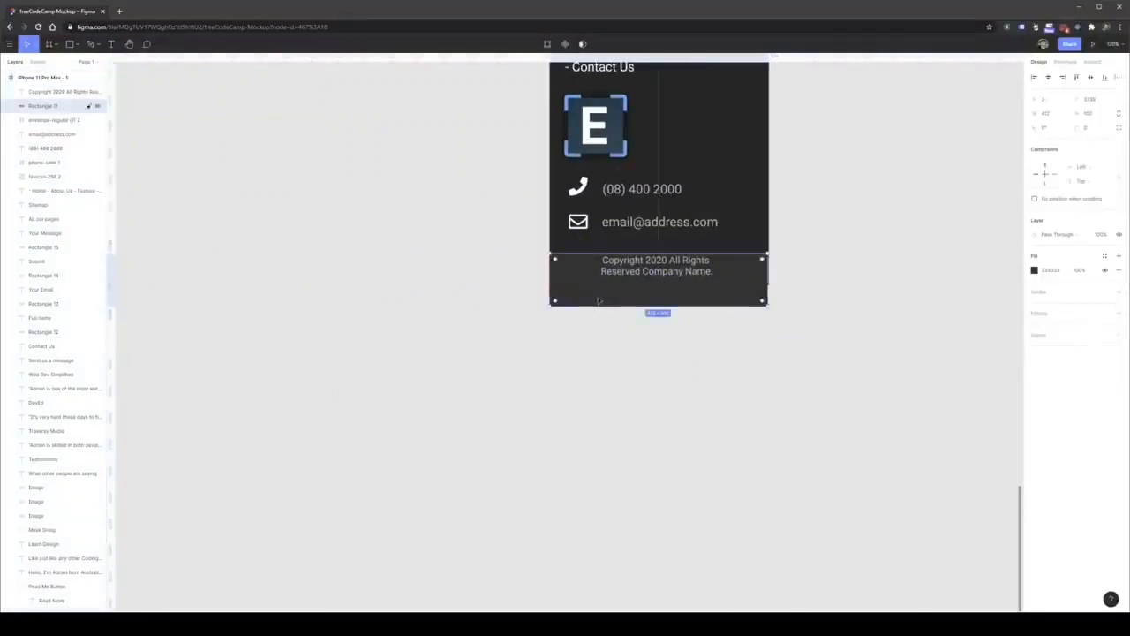
click(662, 271)
drag(666, 270, 667, 281)
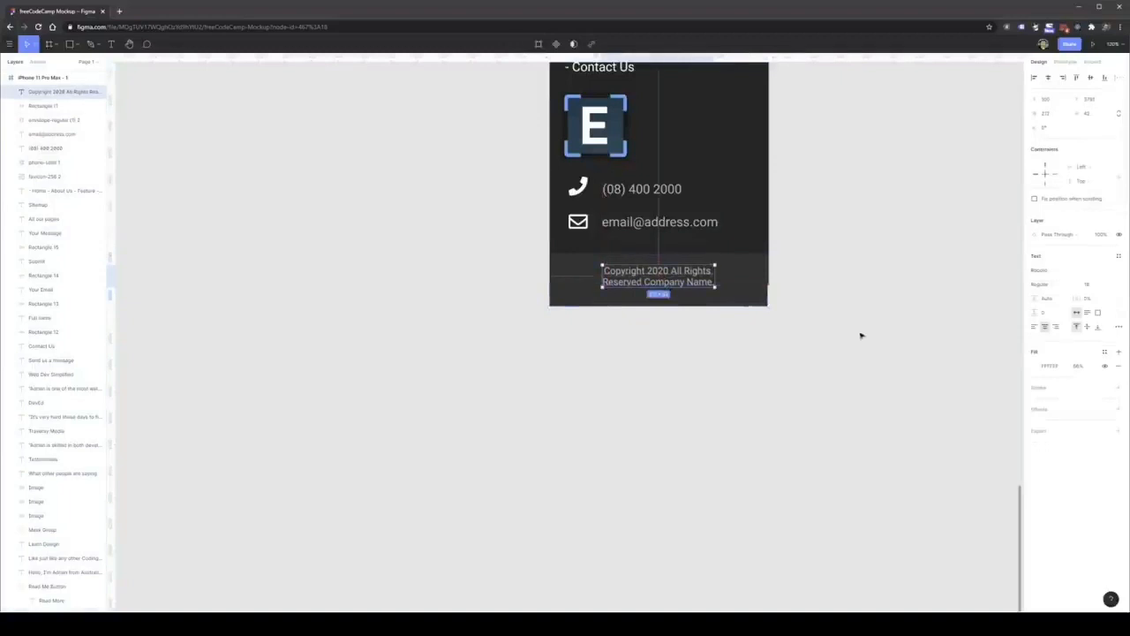
click(860, 335)
click(664, 292)
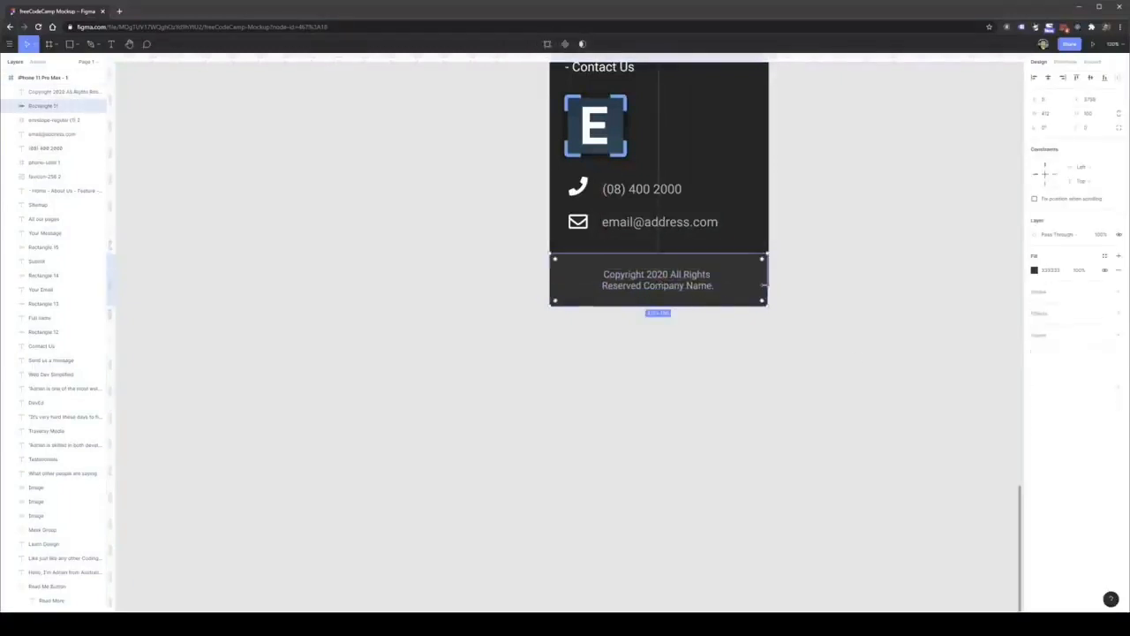
click(830, 373)
Try to shorten the mobile hero section group so it ends above the Learn Design heading.
scroll(827, 389, down, 4)
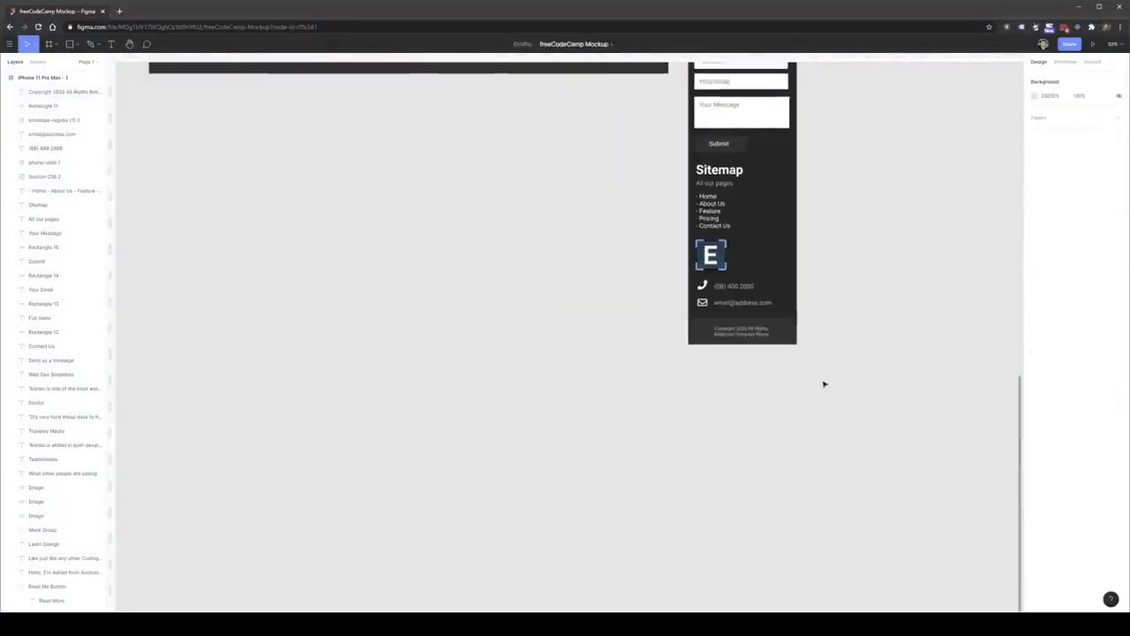
drag(814, 242, 820, 291)
scroll(820, 292, up, 10)
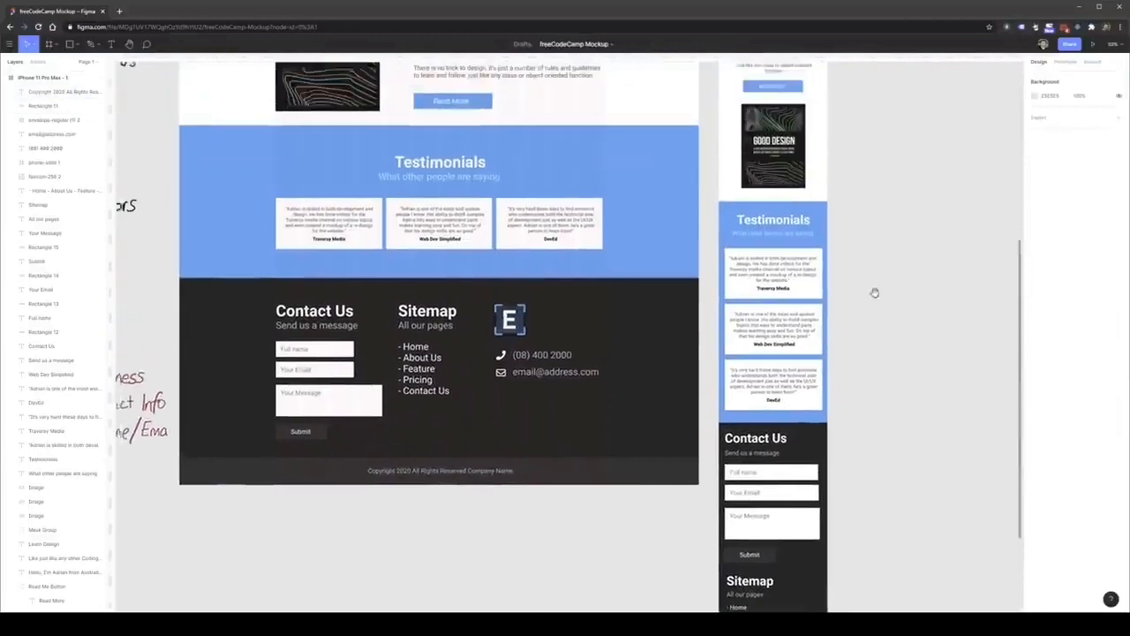
scroll(863, 242, up, 5)
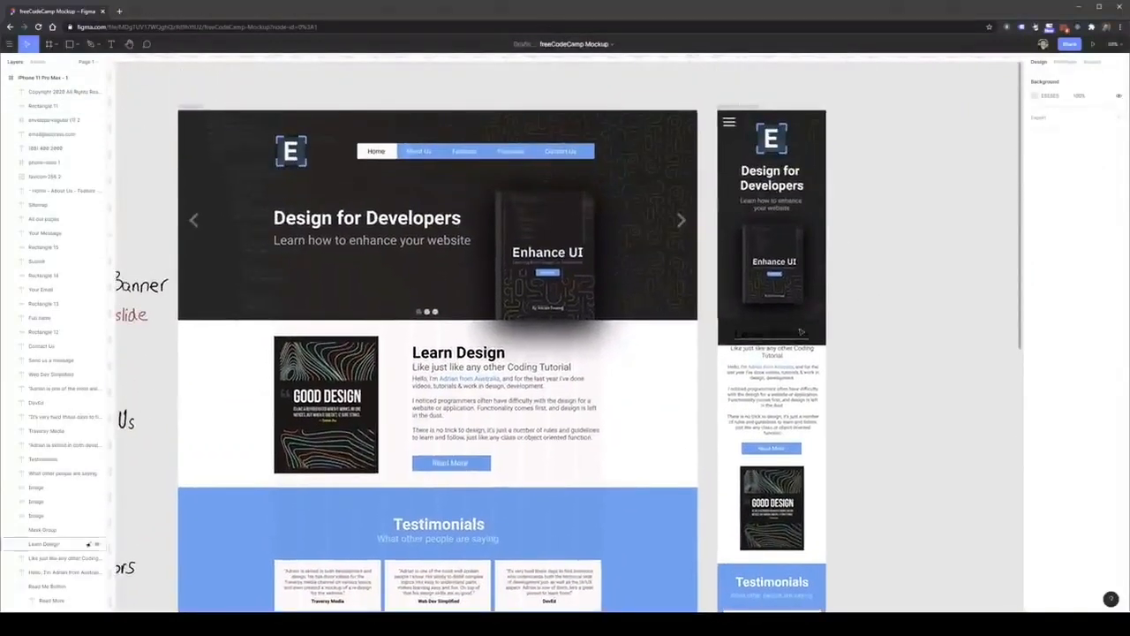
click(820, 371)
click(817, 337)
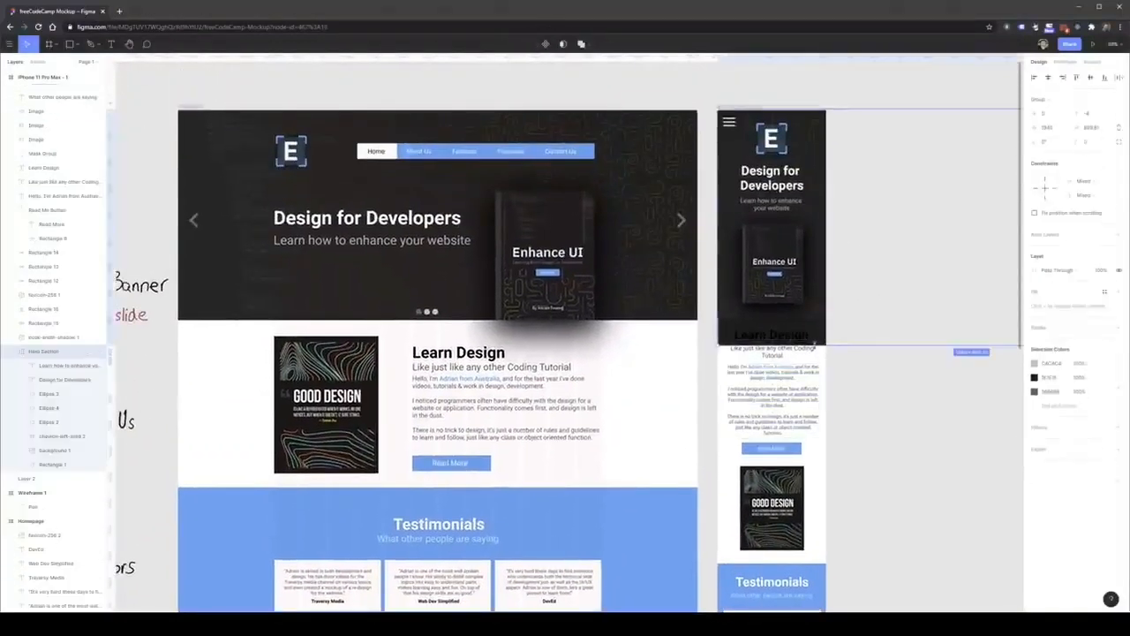
drag(814, 344, 812, 328)
key(ctrl+z)
double_click(813, 327)
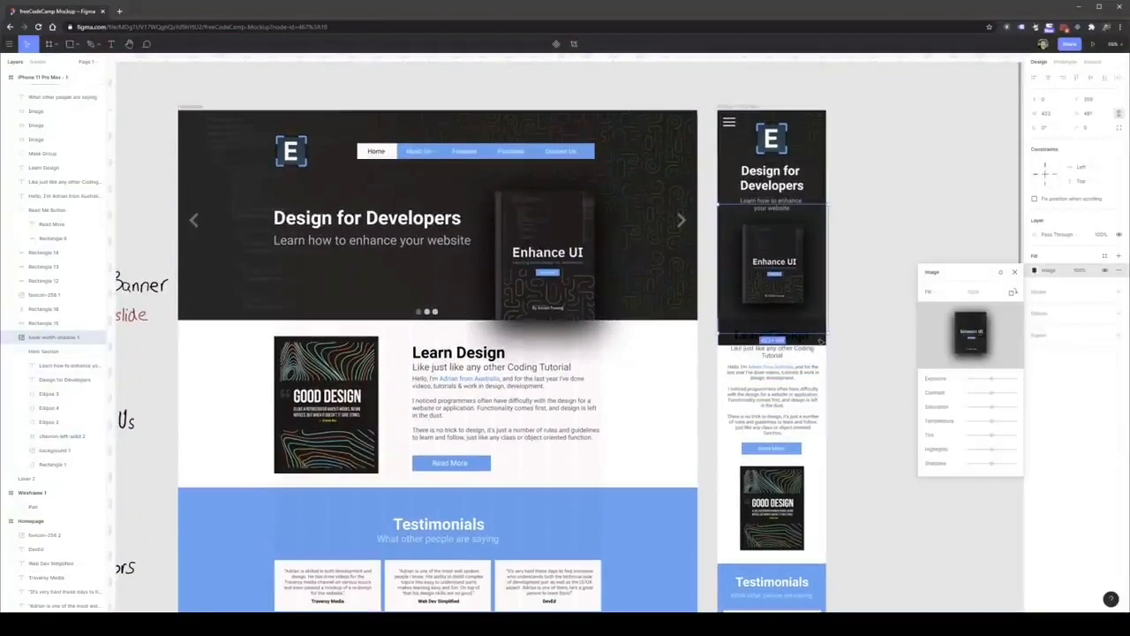
key(Escape)
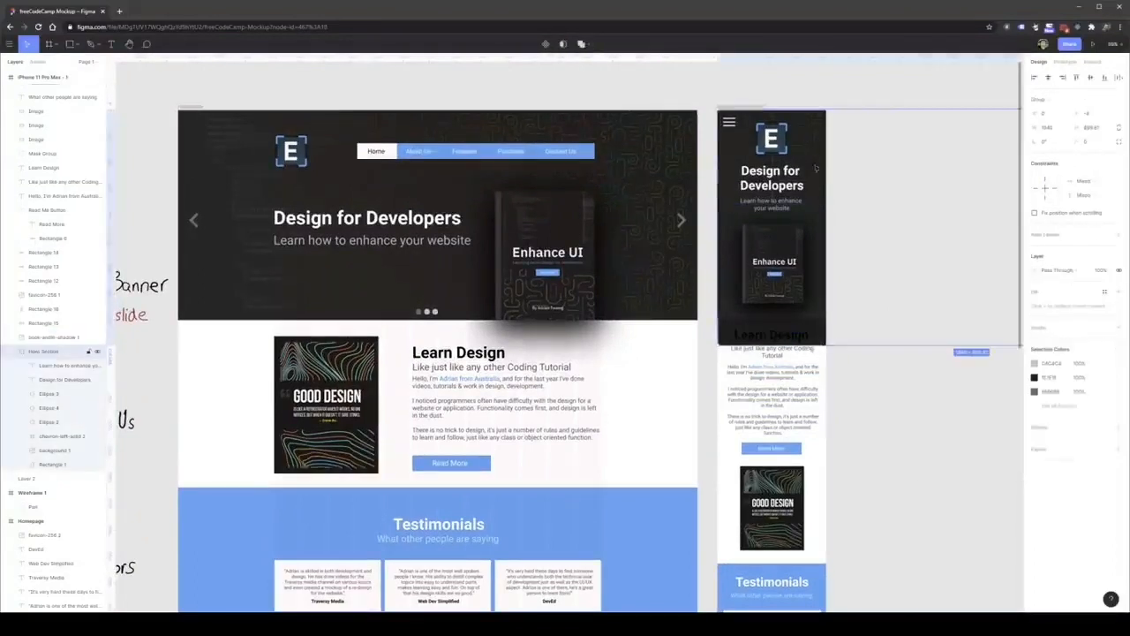
key(Escape)
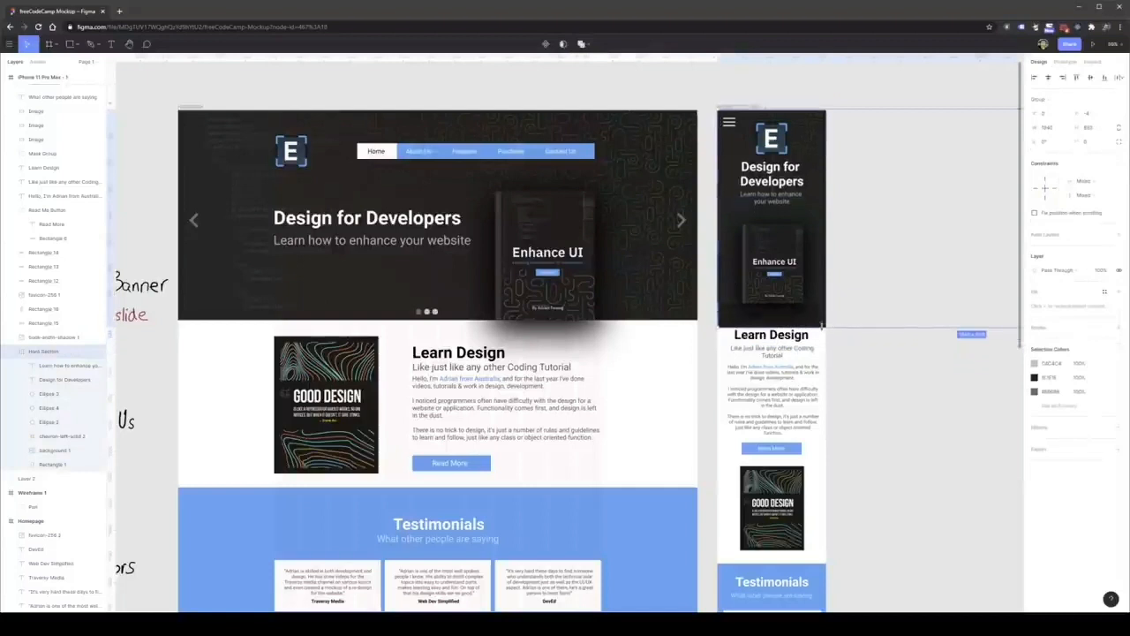
drag(821, 326, 822, 346)
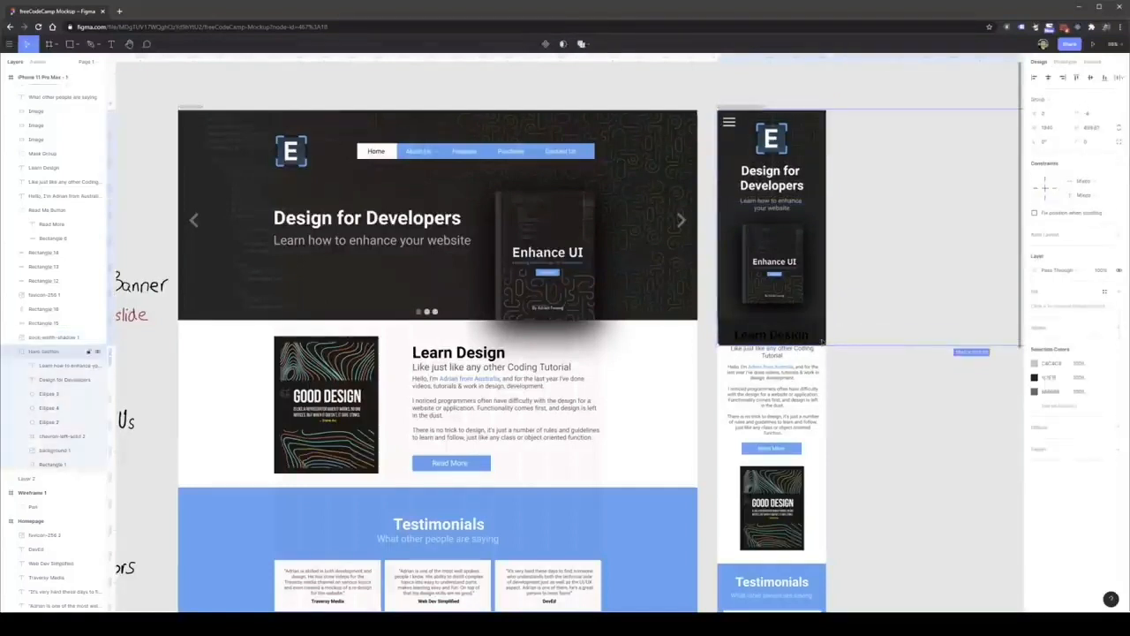
Shorten the dark background rectangle inside the mobile hero group so it ends just above the Learn Design heading.
click(822, 343)
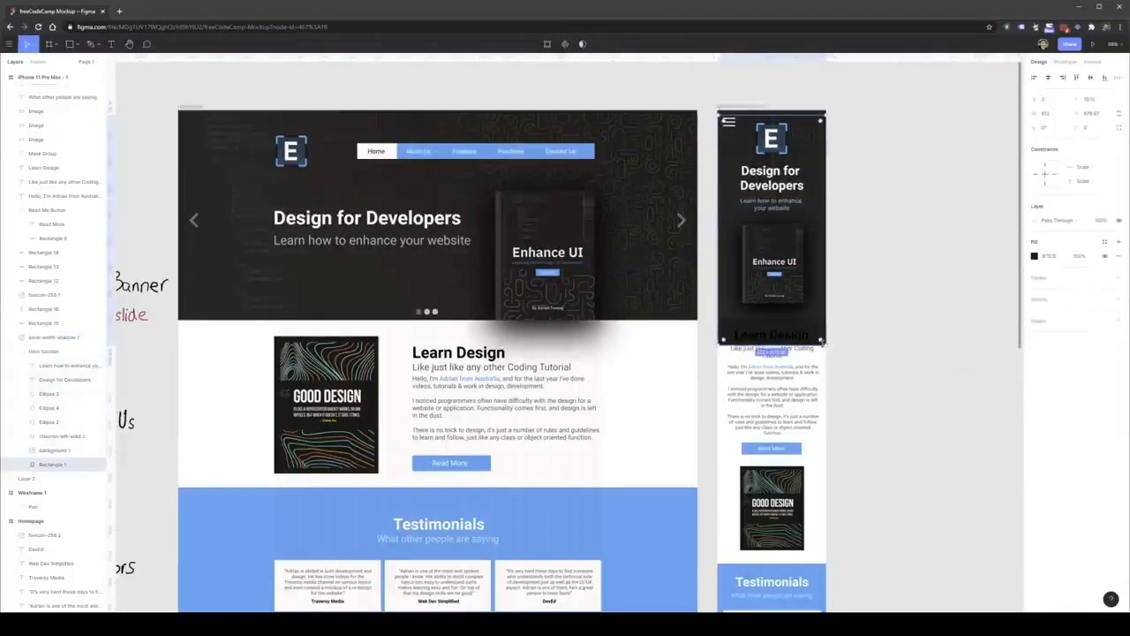
click(878, 321)
Examine the desktop and mobile homepage mockups side by side, comparing the hero, Learn Design, Testimonials and footer sections.
scroll(872, 327, down, 3)
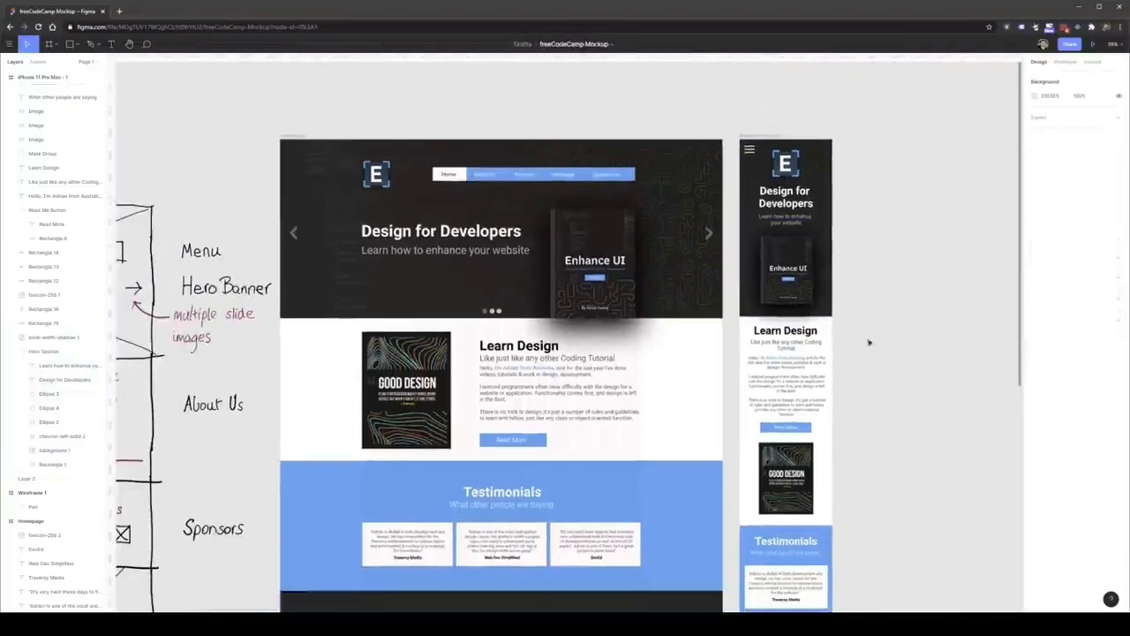
scroll(826, 331, down, 4)
scroll(804, 308, down, 3)
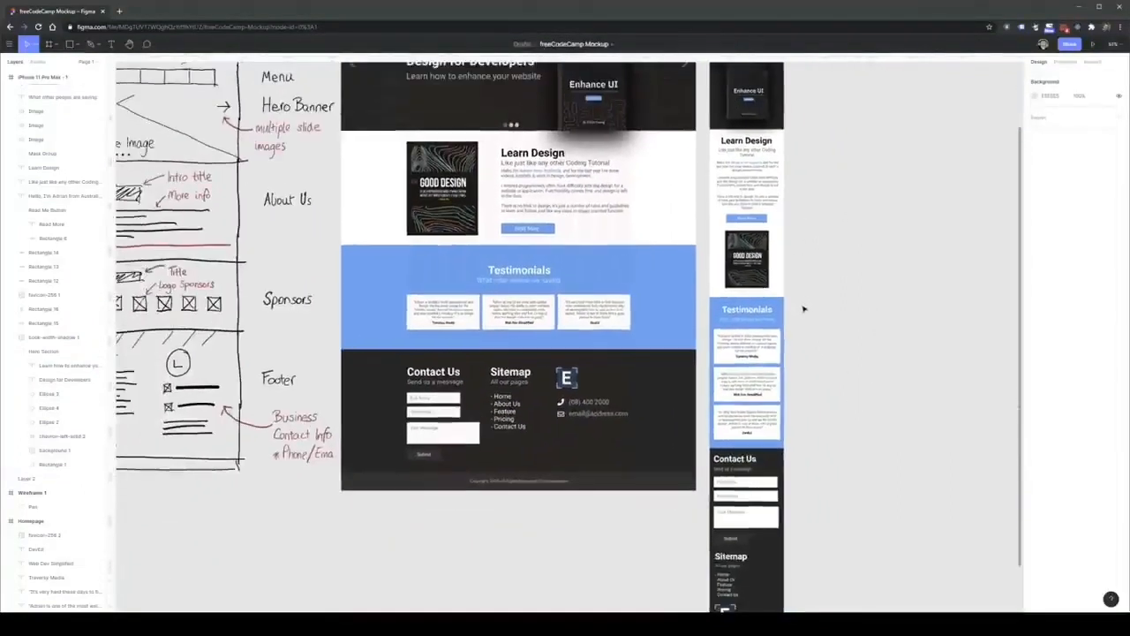
scroll(804, 306, down, 1)
drag(835, 280, 635, 341)
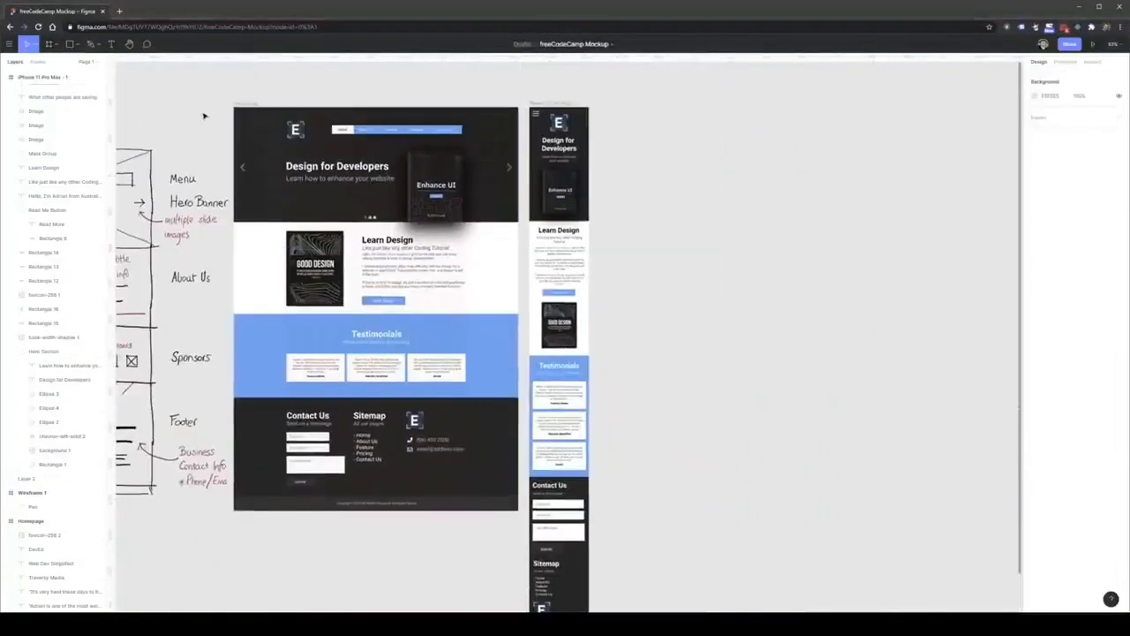
scroll(215, 115, up, 2)
scroll(214, 118, up, 1)
scroll(466, 145, up, 2)
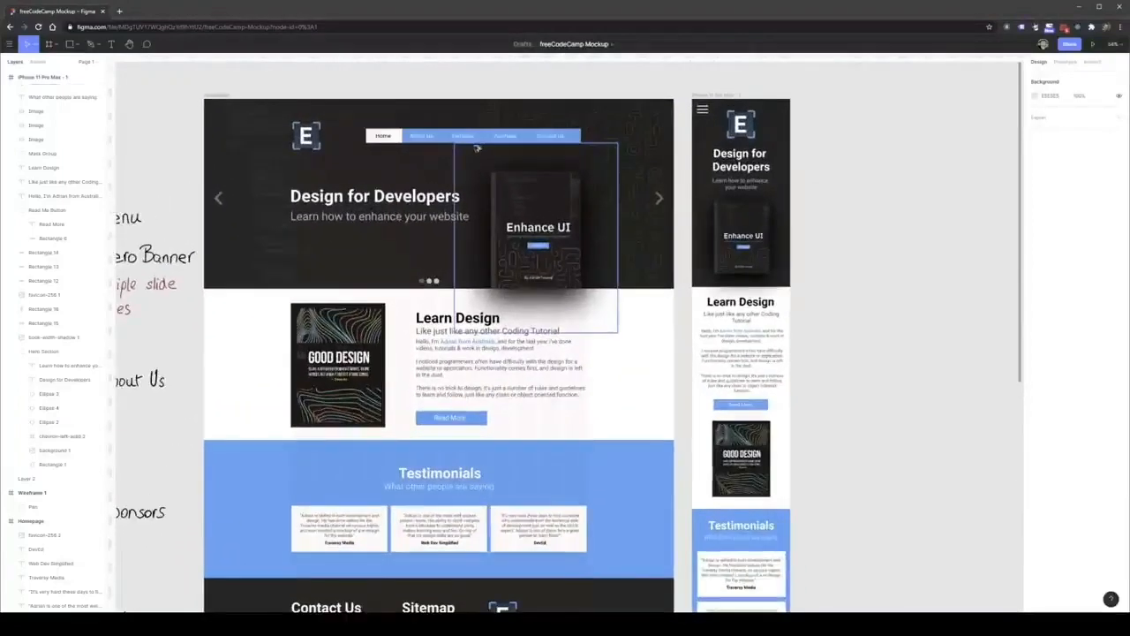
drag(477, 149, 580, 242)
scroll(581, 242, down, 1)
scroll(971, 399, up, 3)
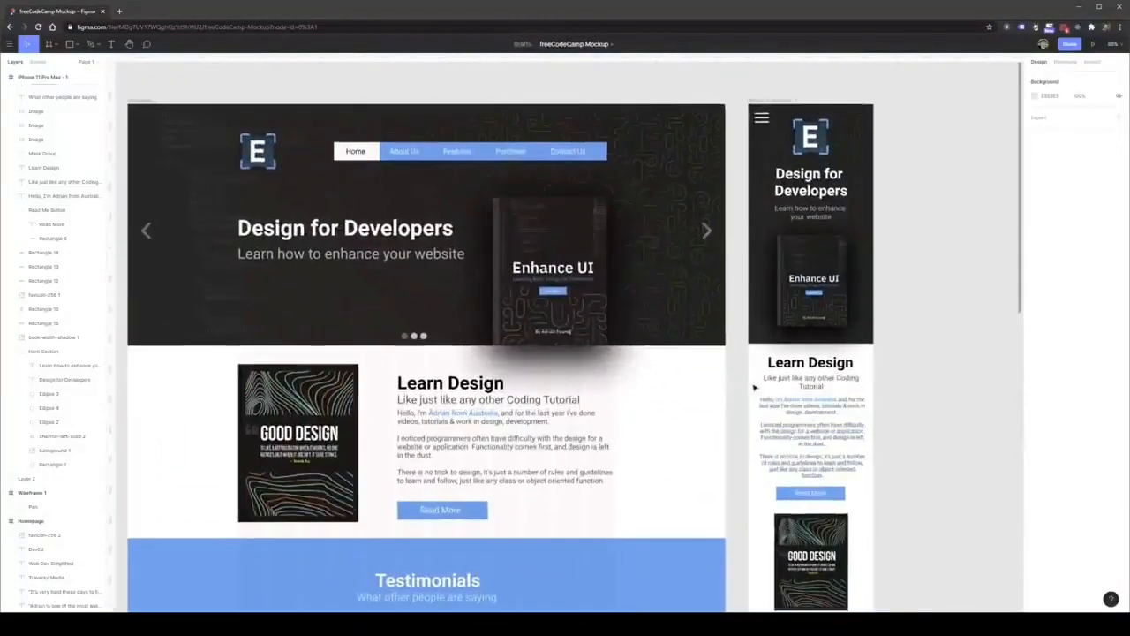
scroll(765, 415, down, 1)
scroll(560, 351, down, 2)
scroll(560, 351, left, 1)
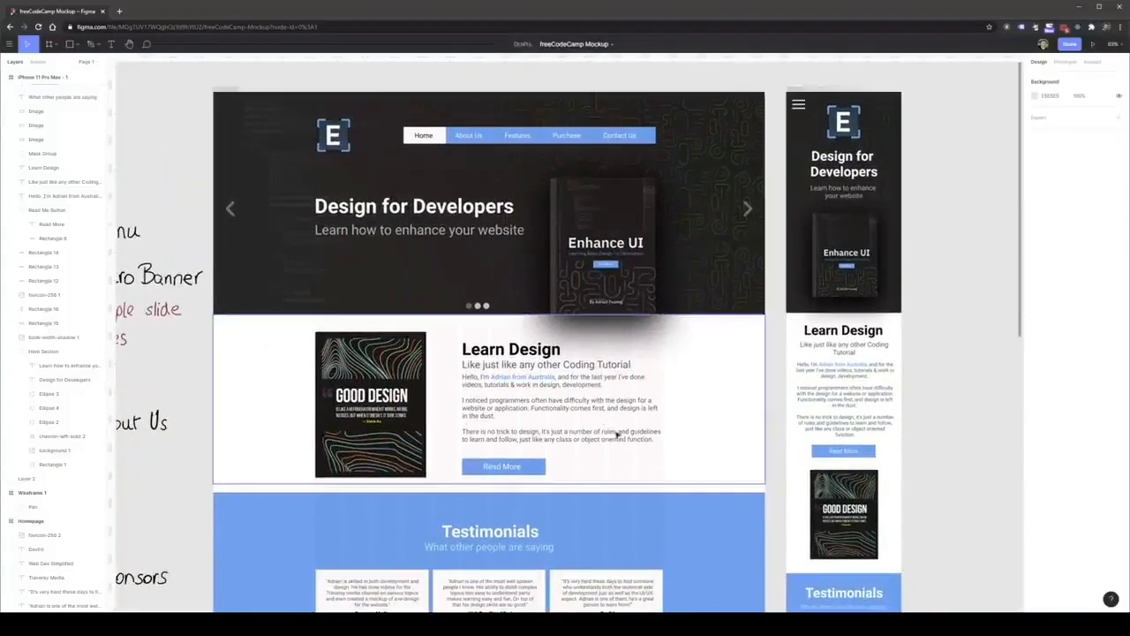
drag(677, 550, 652, 237)
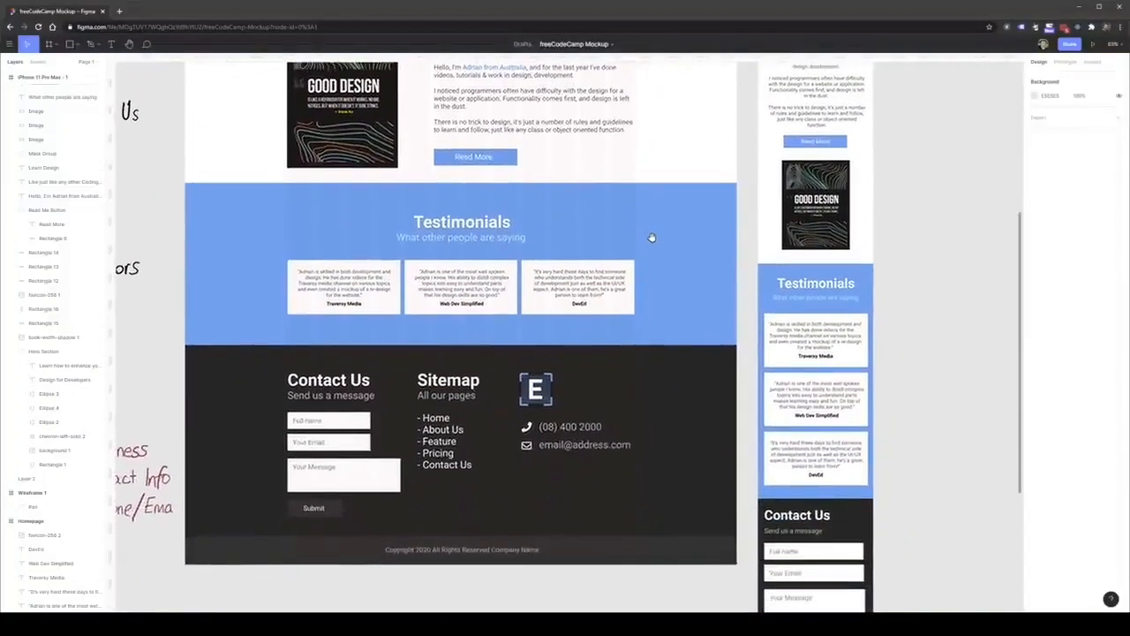
drag(750, 147, 747, 272)
drag(754, 183, 761, 357)
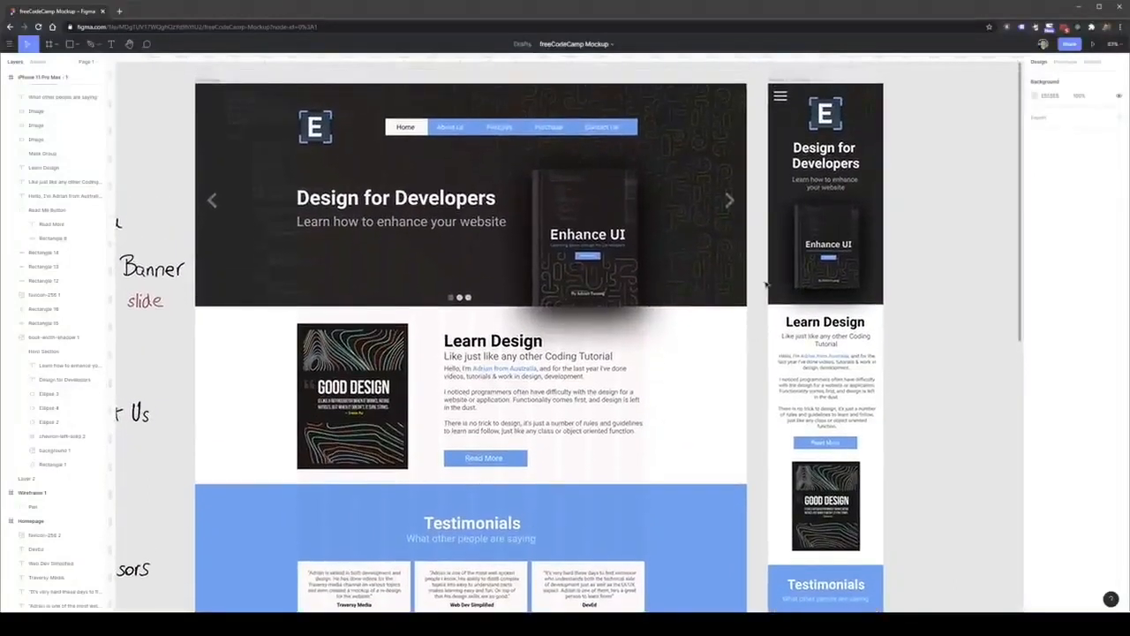